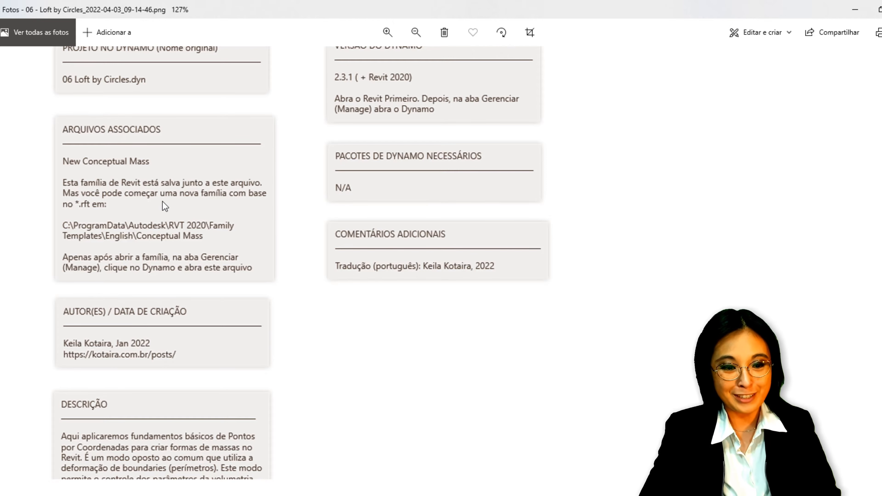
scroll(383, 329, "down", 2)
scroll(383, 329, "down", 1)
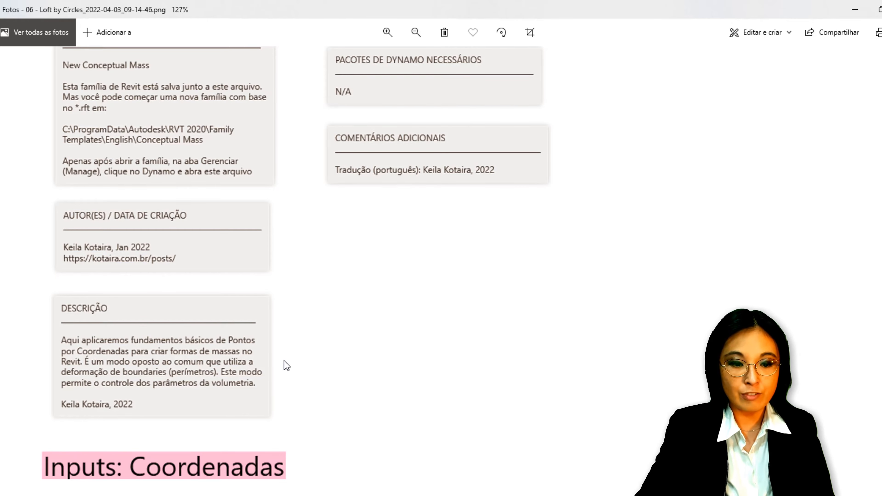
scroll(613, 176, "up", 6)
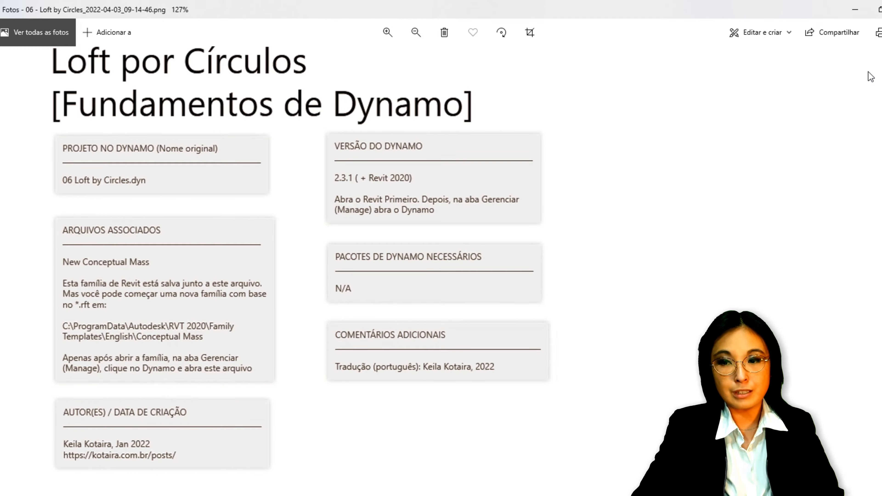
Switch to Revit and create a new conceptual mass family from the Massa métrica template
left_click(855, 10)
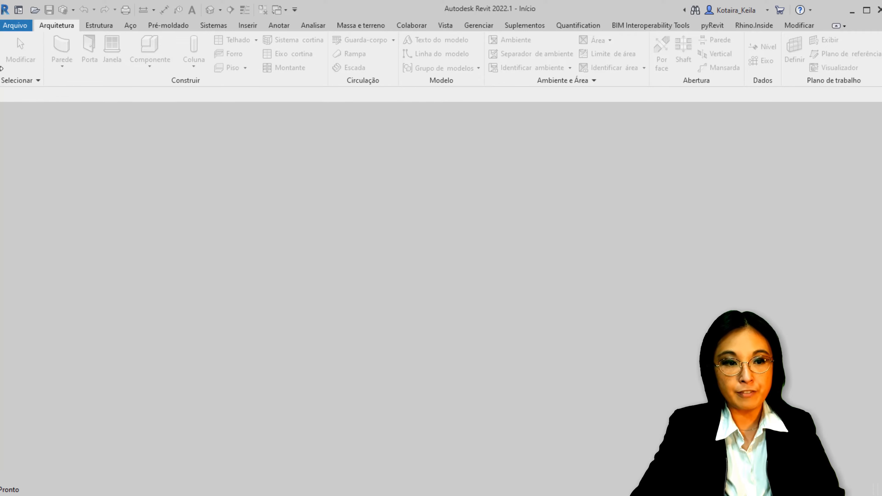
left_click(11, 25)
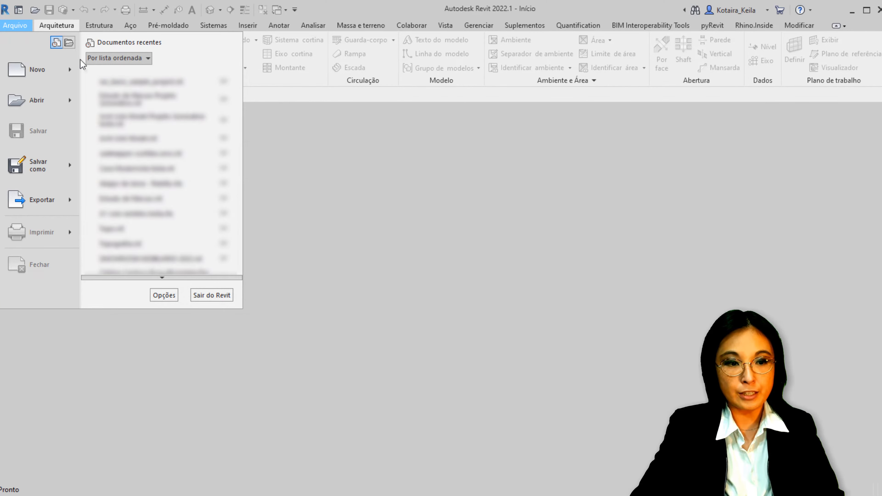
mouse_move(78, 71)
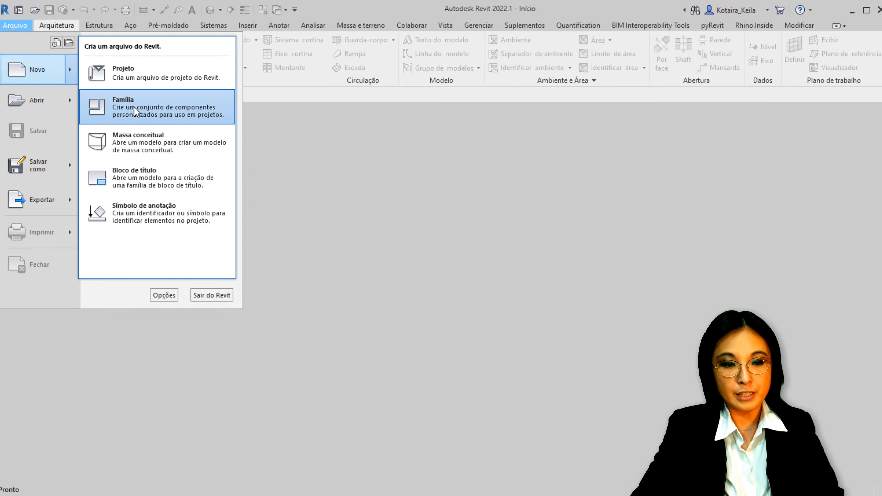
left_click(171, 145)
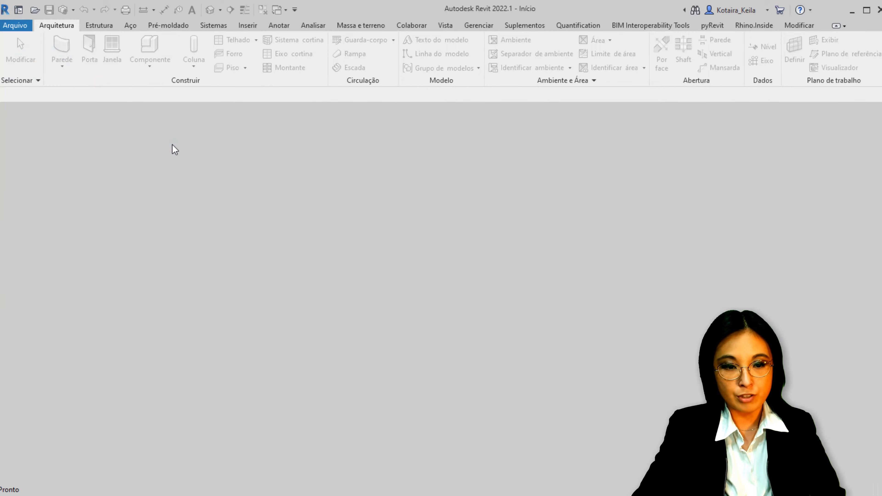
left_click(245, 149)
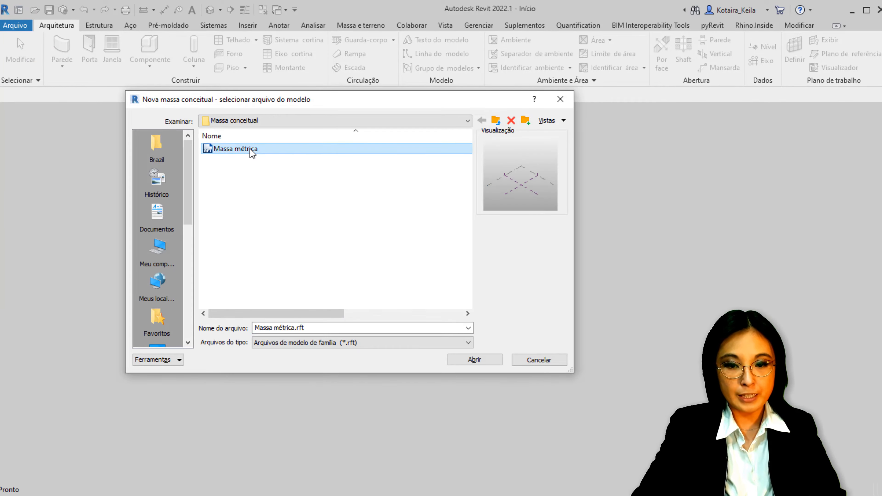
left_click(475, 360)
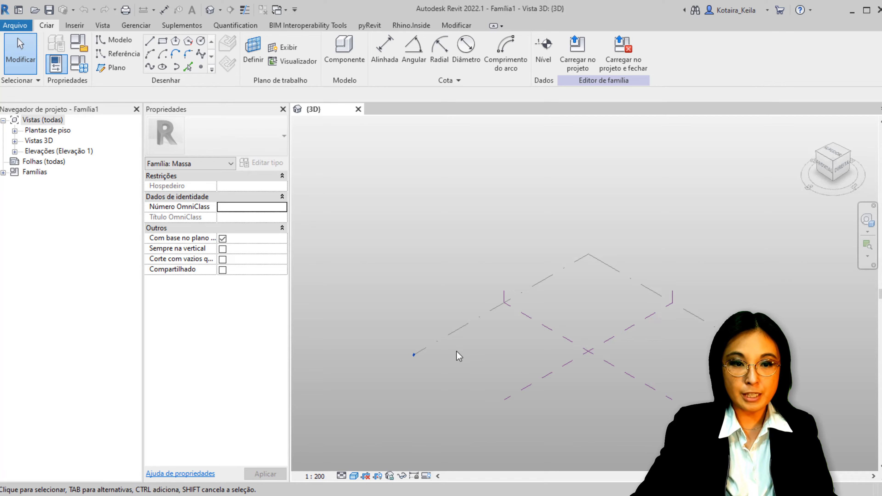
Launch Dynamo from the new mass family and open the recent graph 06 - Loft by Circles
middle_click_drag(459, 356, 385, 279)
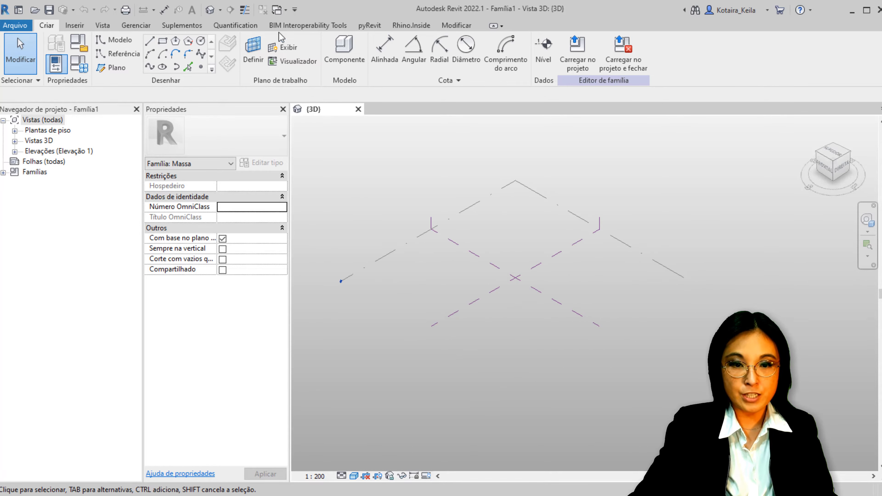
left_click(141, 28)
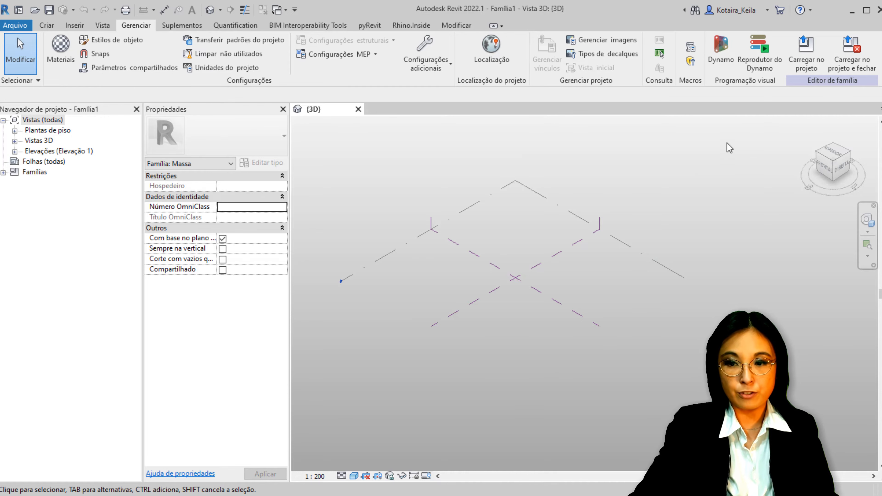
left_click(729, 59)
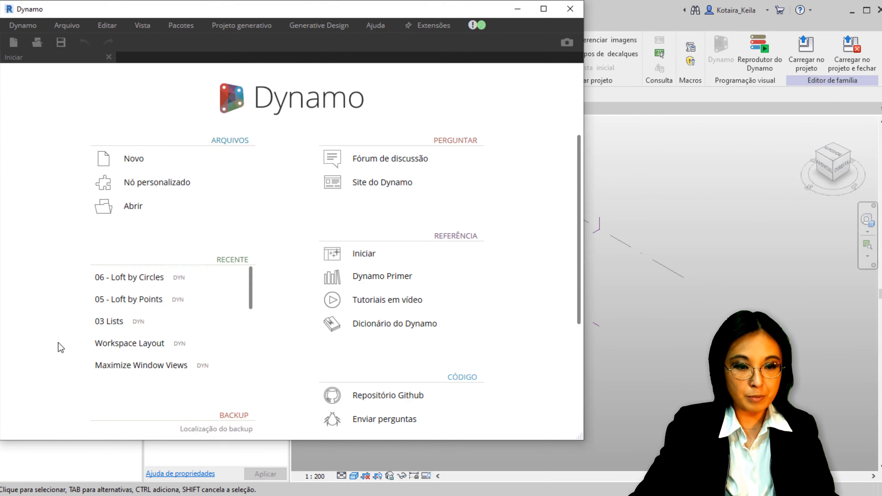
left_click(132, 277)
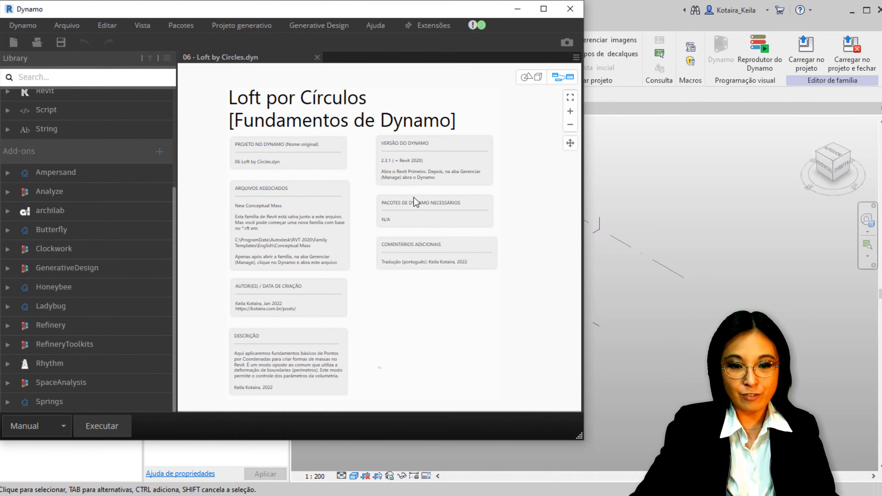
Add a Number Slider node to the graph near the Inputs: Coordenadas group
scroll(250, 166, "up", 2)
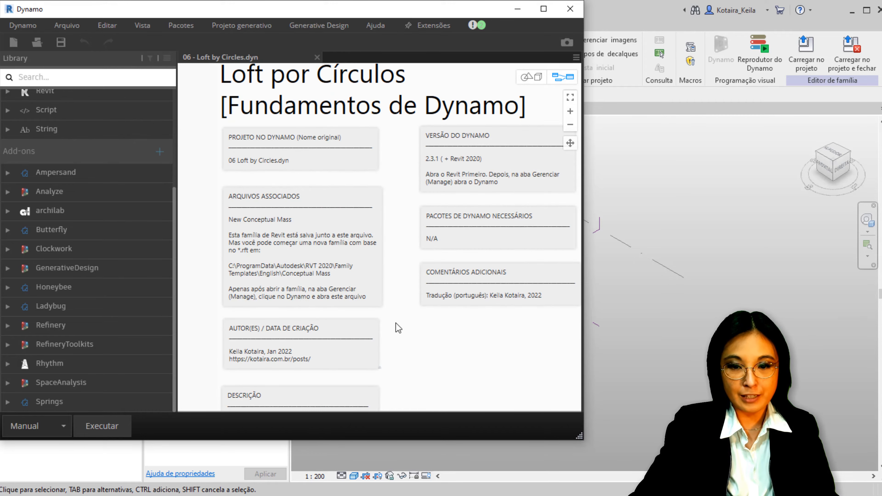
scroll(398, 328, "down", 10)
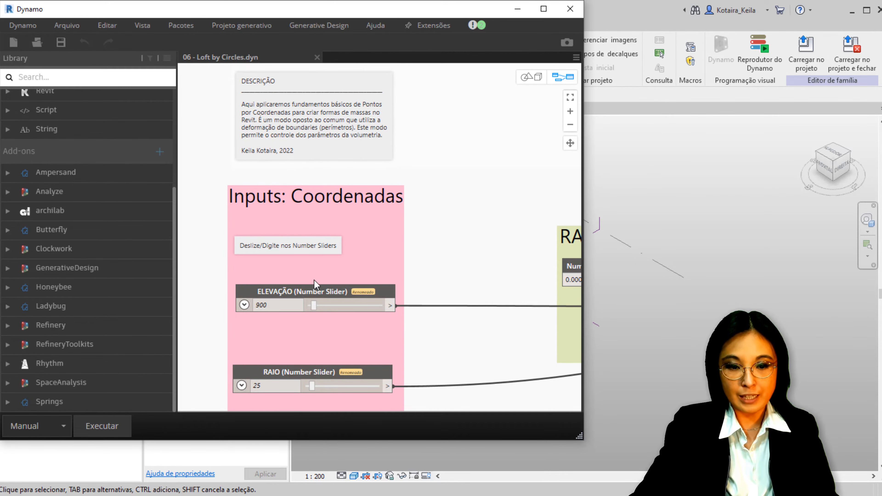
scroll(281, 317, "up", 3)
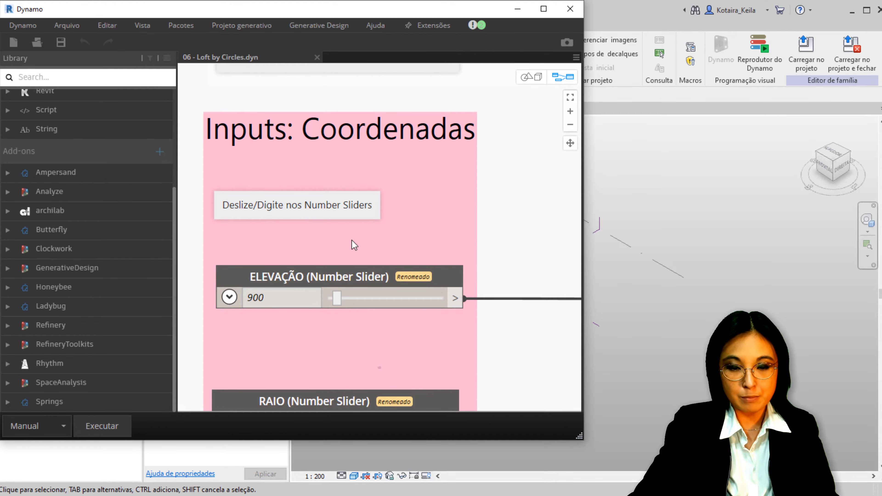
right_click(342, 242)
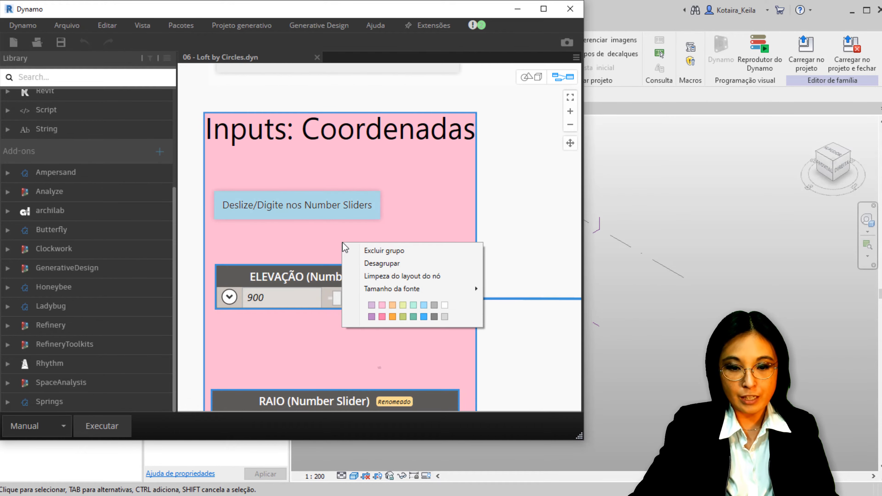
left_click(508, 215)
right_click(503, 213)
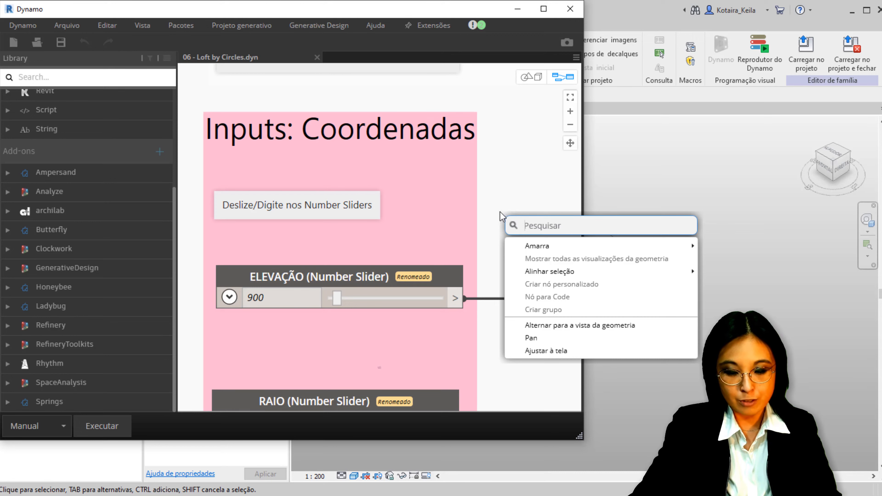
type("number")
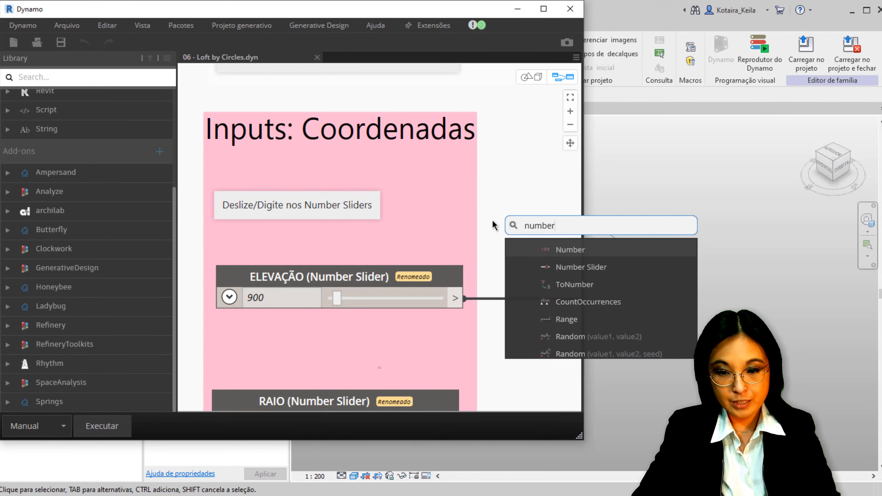
left_click(613, 267)
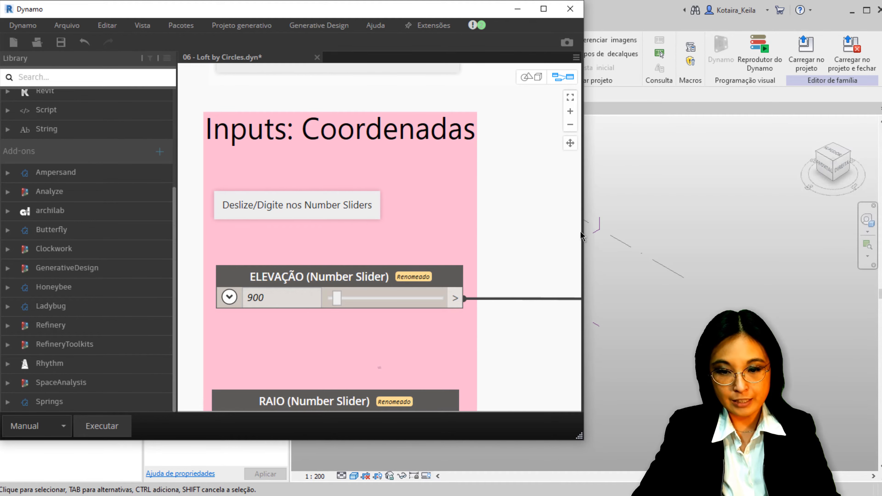
Move the new Number Slider node to the empty canvas area outside and to the left of the Inputs: Coordenadas group
middle_click_drag(485, 254, 408, 235)
scroll(418, 226, "down", 3)
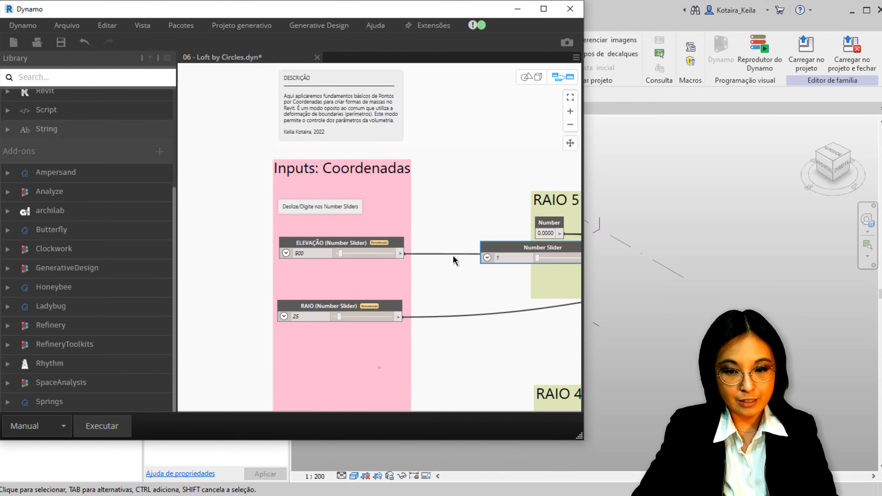
left_click_drag(487, 250, 188, 206)
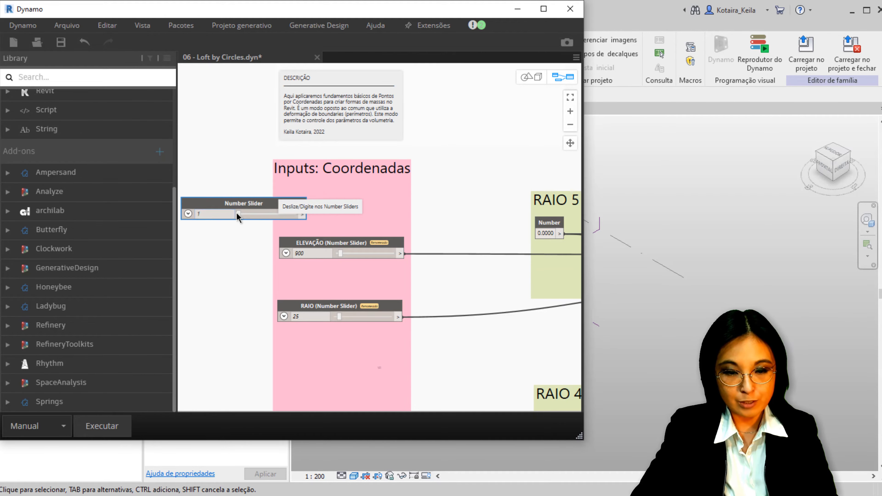
middle_click_drag(237, 216, 343, 216)
left_click_drag(354, 205, 299, 223)
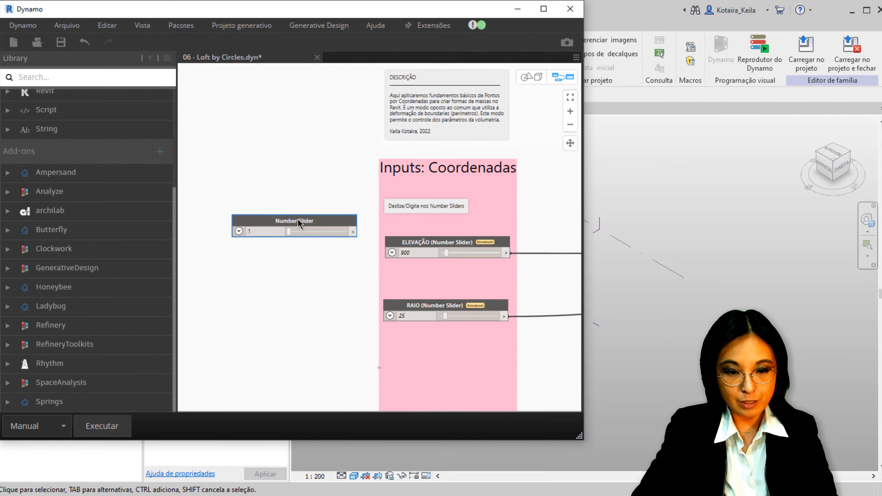
Rename the new slider node to ELEVACAO Number Slider
double_click(297, 220)
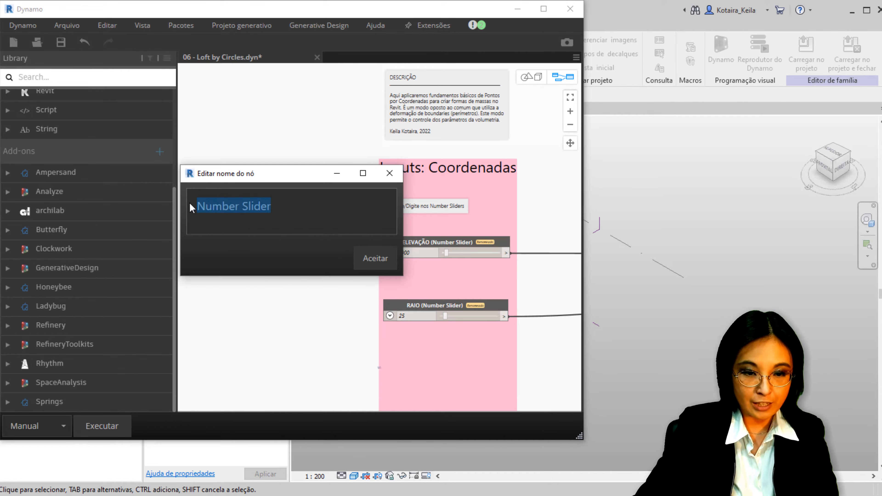
left_click(197, 212)
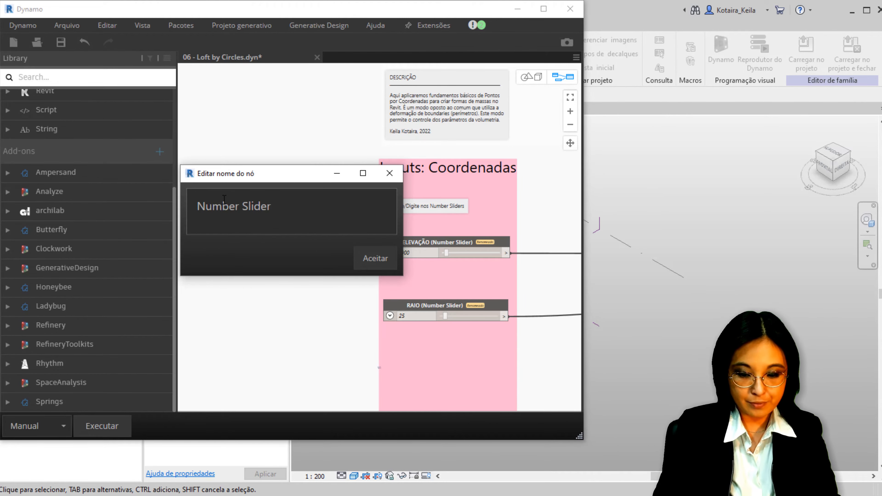
type("ELEVACAO")
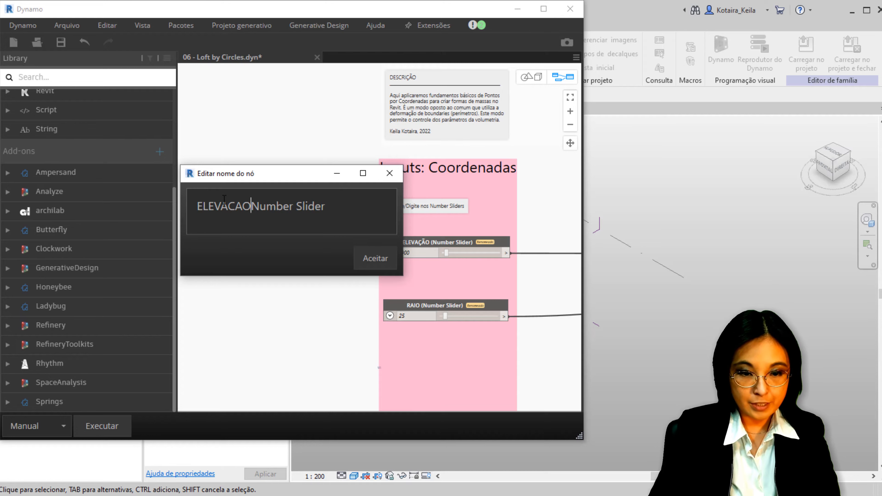
left_click(357, 257)
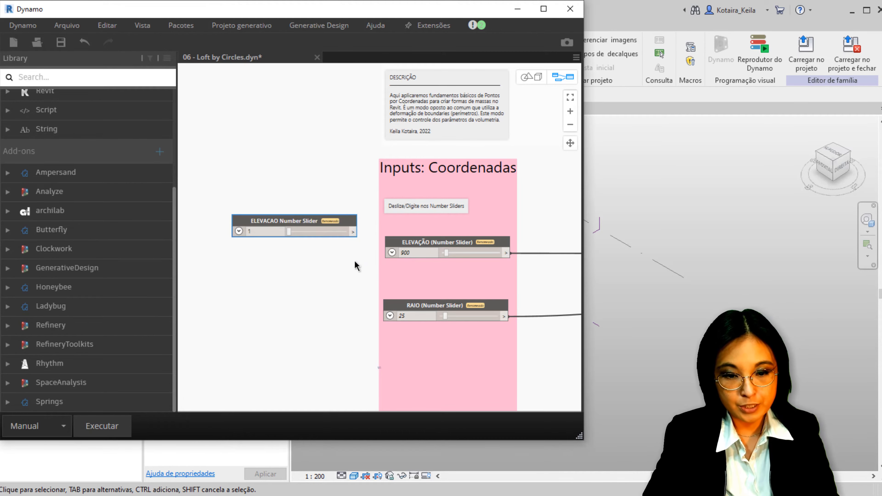
Set the ELEVACAO slider's maximum to 11000, matching the range of the existing ELEVAÇÃO slider
left_click(392, 253)
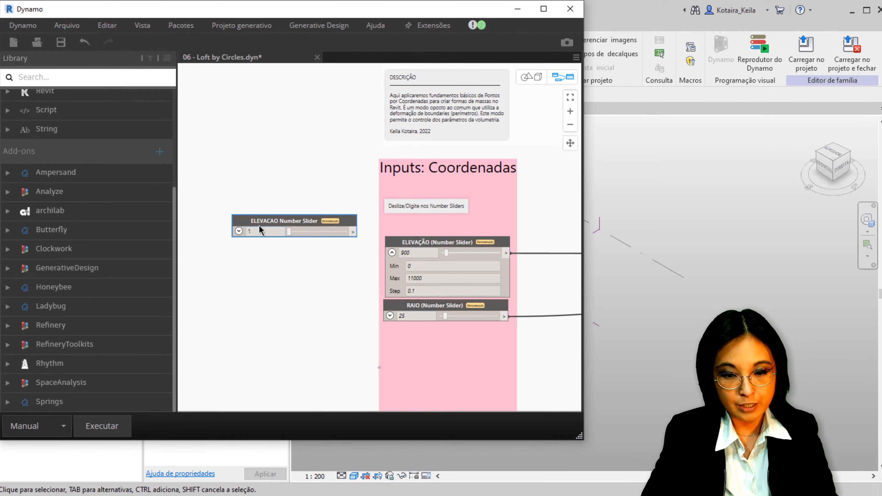
left_click(239, 231)
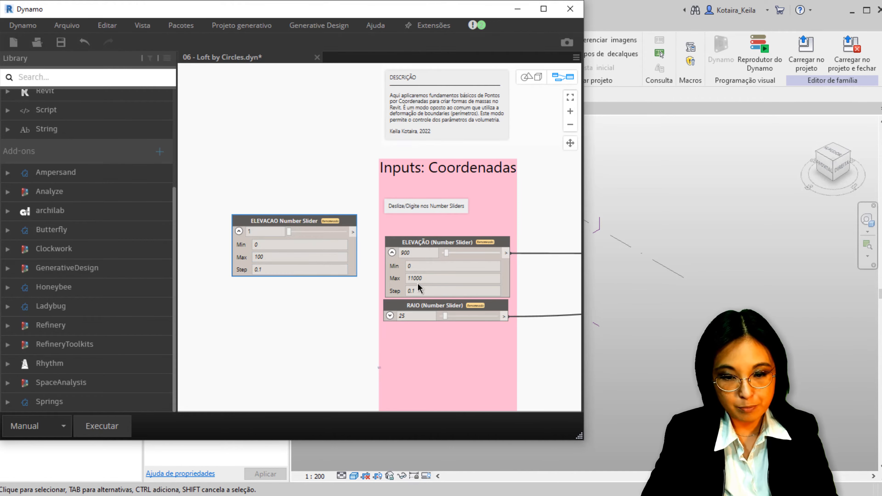
double_click(271, 257)
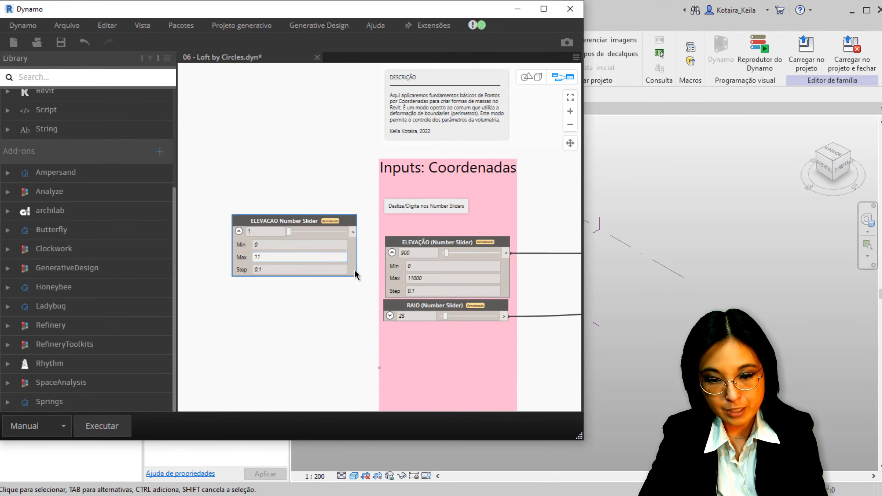
left_click(299, 312)
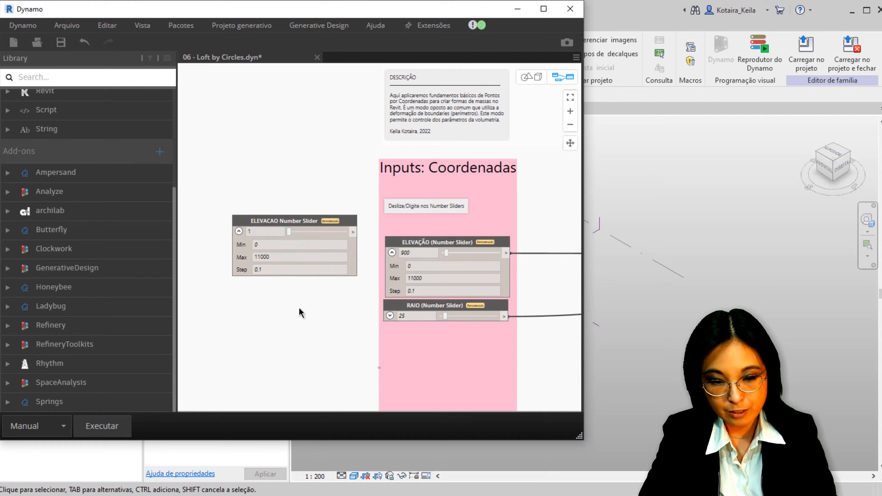
left_click(391, 253)
Try out the ELEVACAO slider's range, set its value to 900 and collapse its range settings
left_click_drag(285, 232, 345, 238)
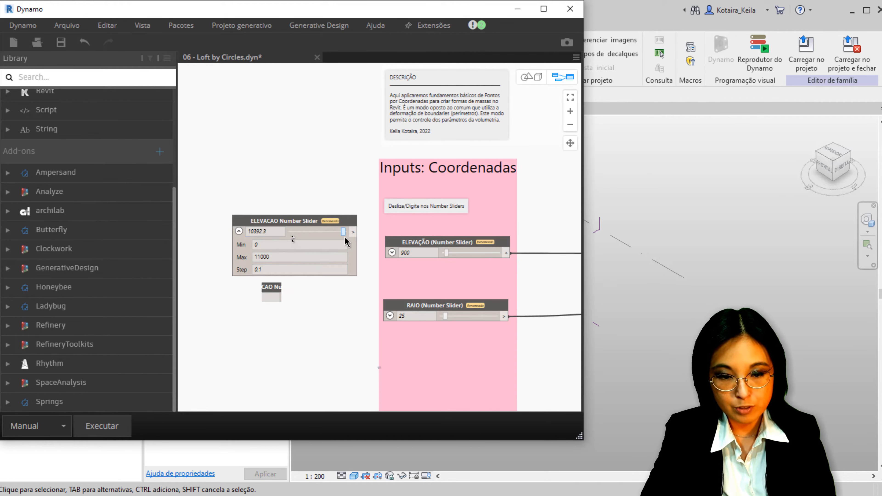
double_click(263, 232)
type("900")
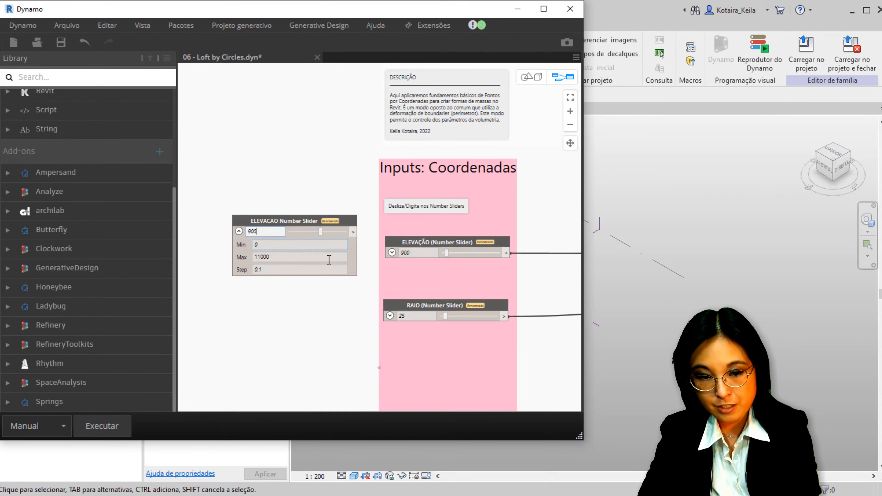
key("Return")
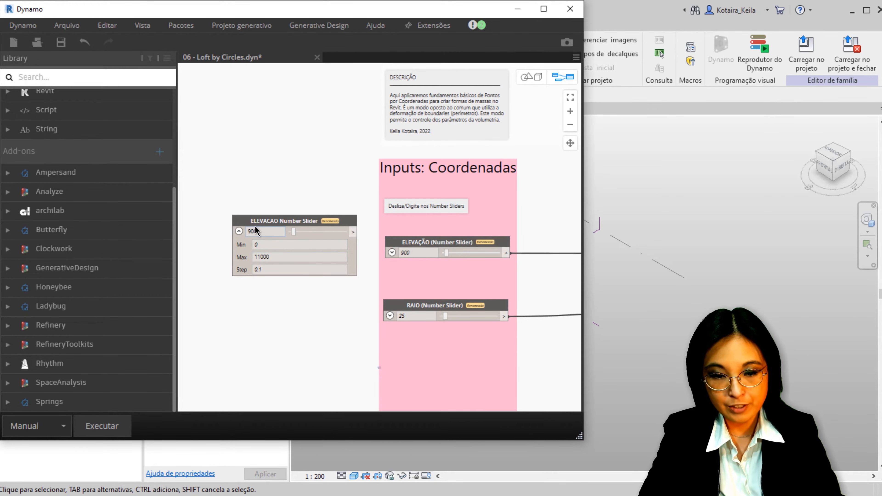
left_click(238, 231)
Duplicate the ELEVACAO slider node and place the copy below the original
left_click(297, 219)
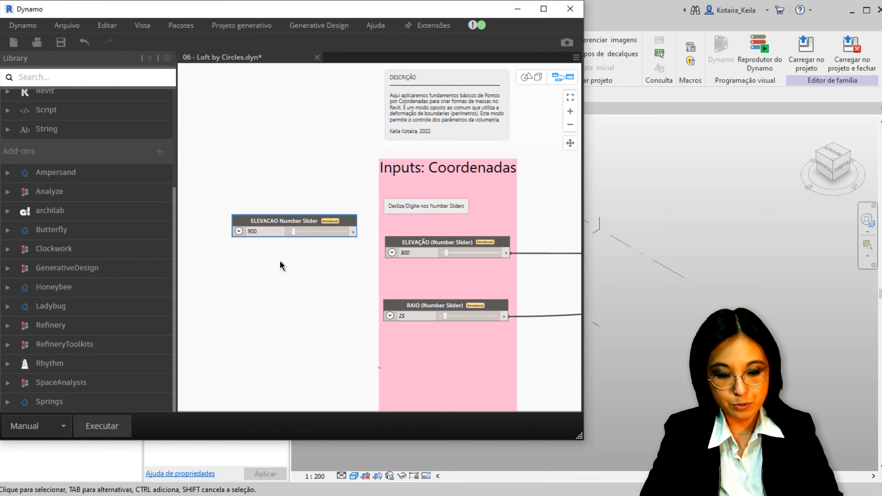
key("ctrl+c")
key("ctrl+v")
left_click_drag(407, 232, 269, 288)
Rename the copied slider node to RAIO Number Slider
double_click(269, 287)
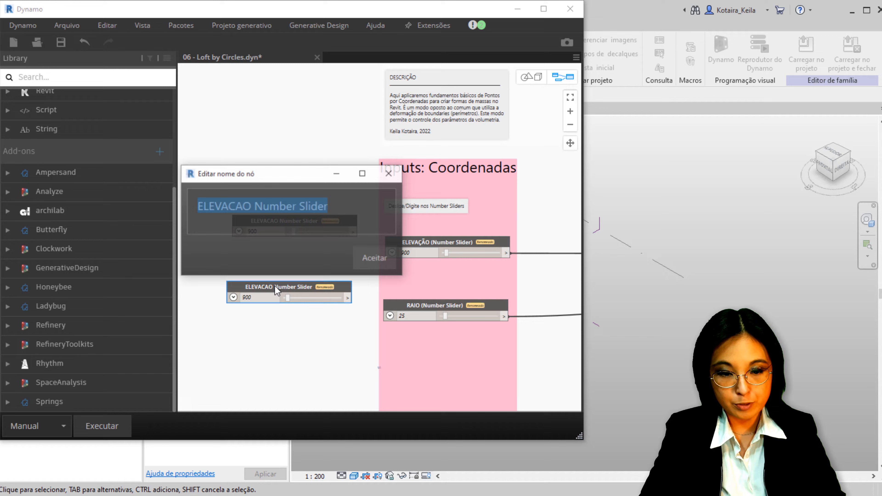
left_click(238, 205)
double_click(248, 208)
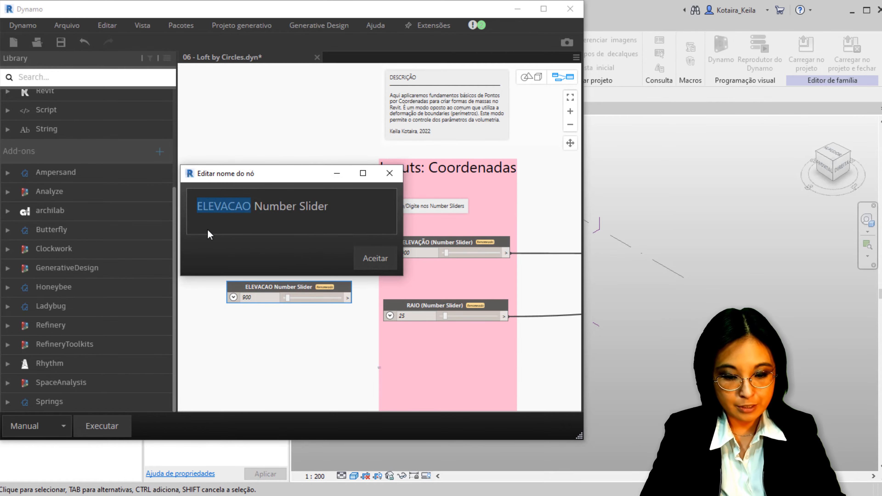
type("RAIO")
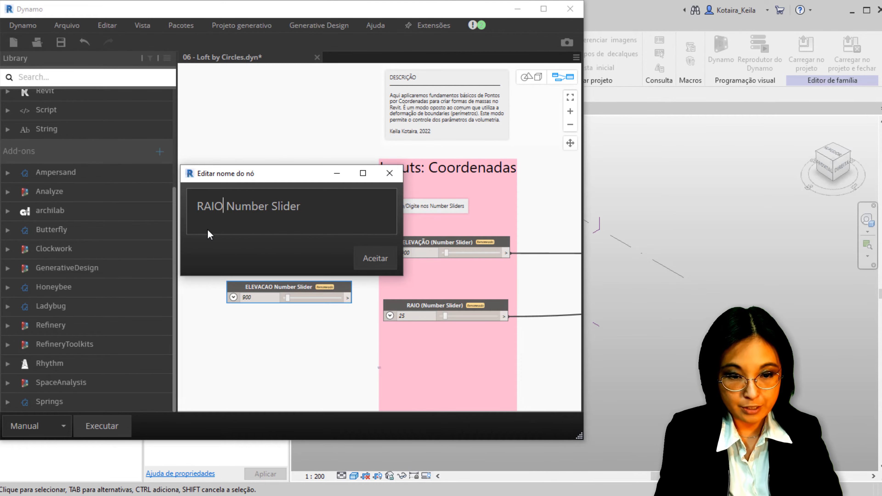
key("Return")
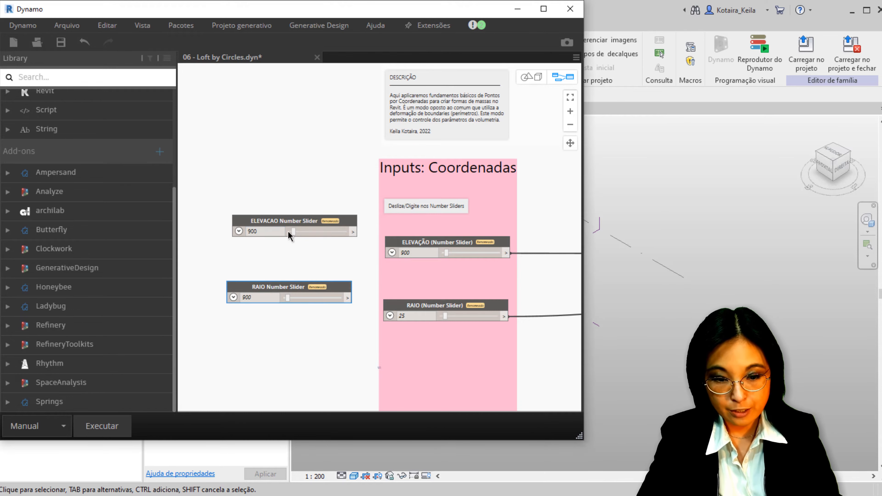
Give the RAIO Number Slider a maximum of 275 like the existing RAIO slider, set its value to 25 and collapse its range settings
left_click(390, 315)
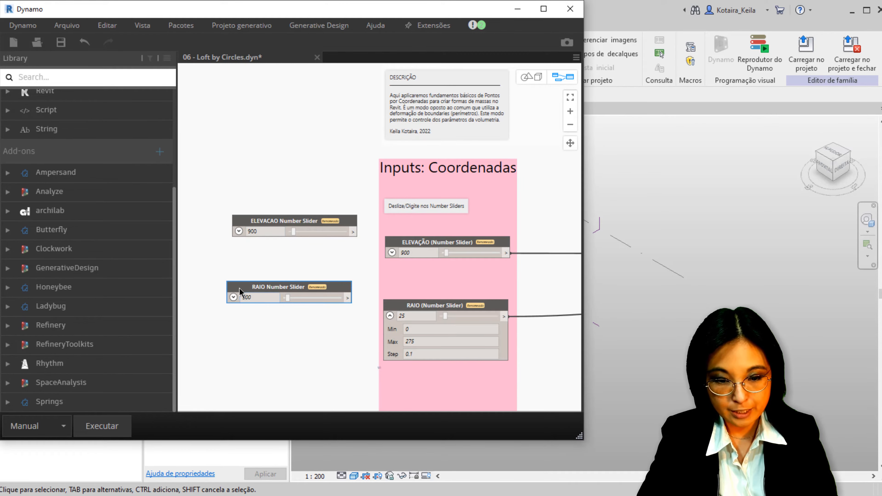
left_click(233, 297)
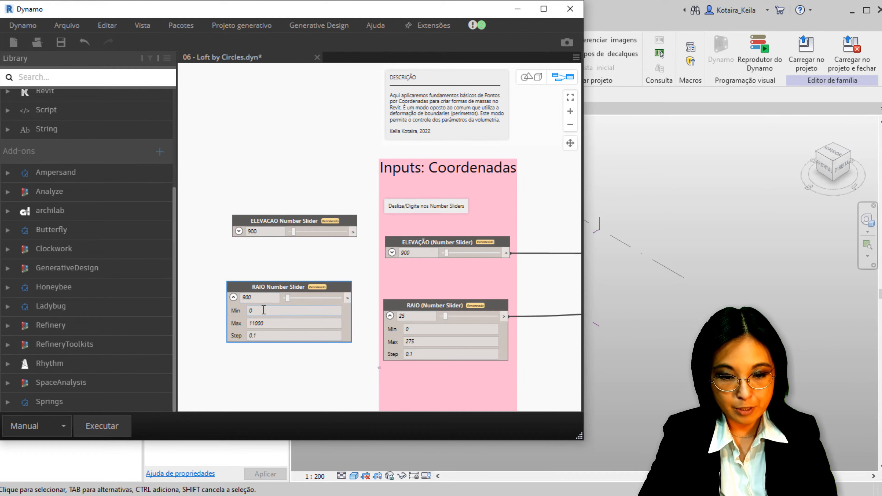
double_click(277, 323)
type("275")
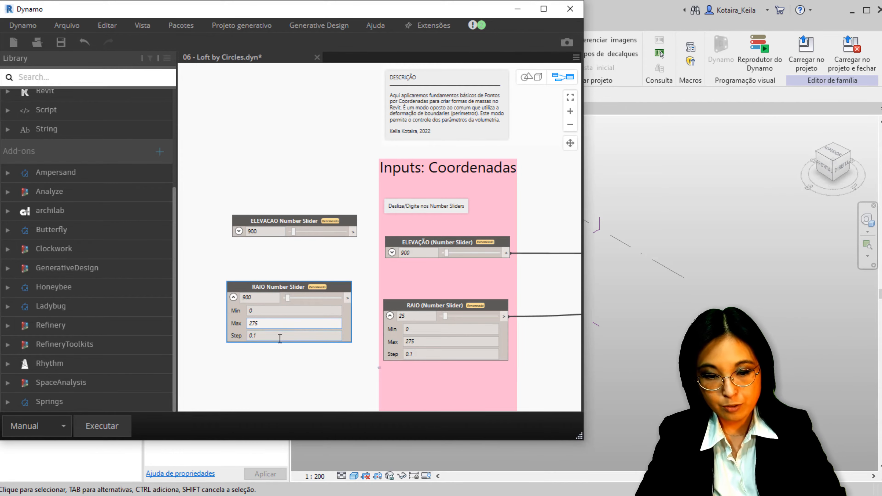
double_click(282, 335)
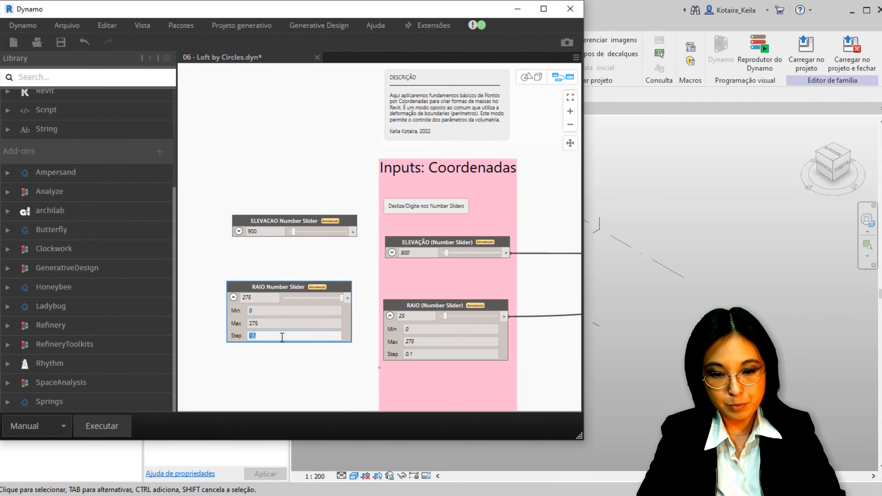
double_click(263, 297)
type("25")
left_click(279, 366)
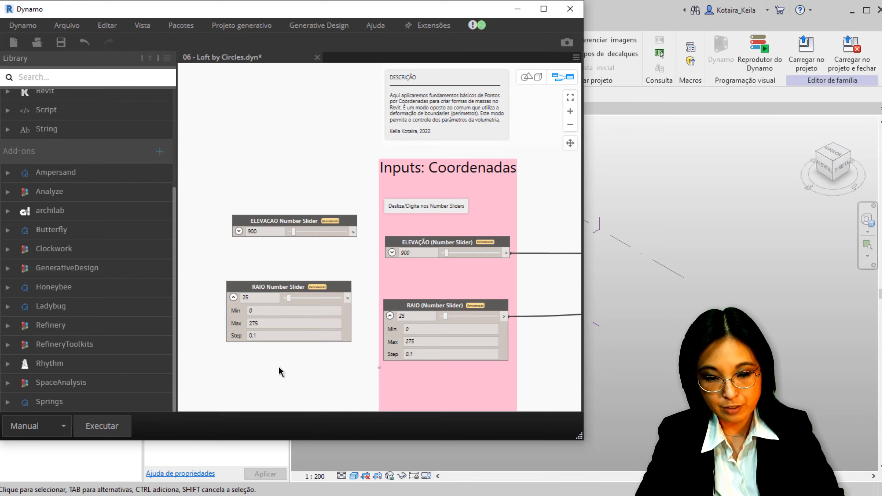
left_click(234, 297)
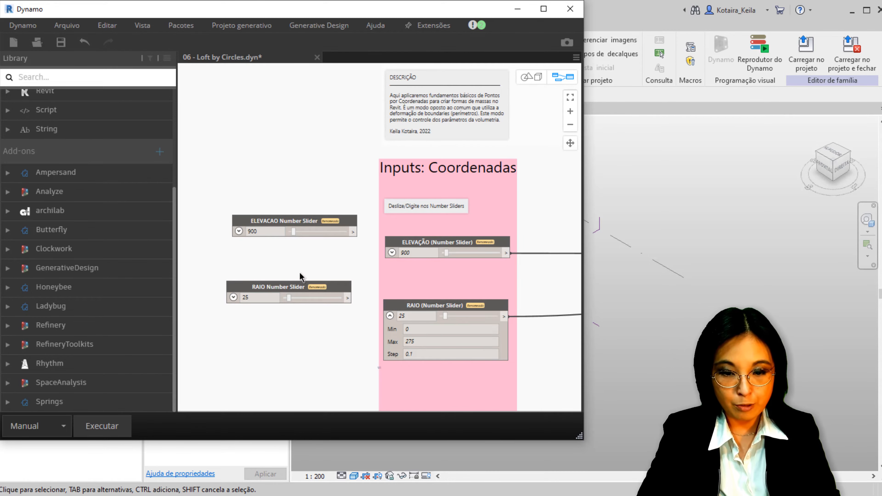
Duplicate the ELEVACAO and RAIO slider pair and place the copies below, beside the second pair of existing input sliders
scroll(312, 281, "down", 3)
middle_click_drag(321, 314, 323, 276)
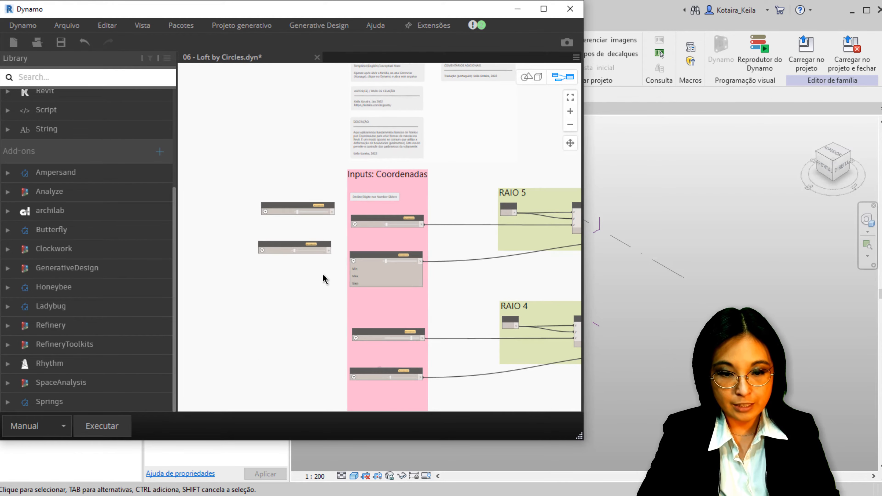
scroll(323, 276, "up", 3)
left_click_drag(349, 271, 318, 154)
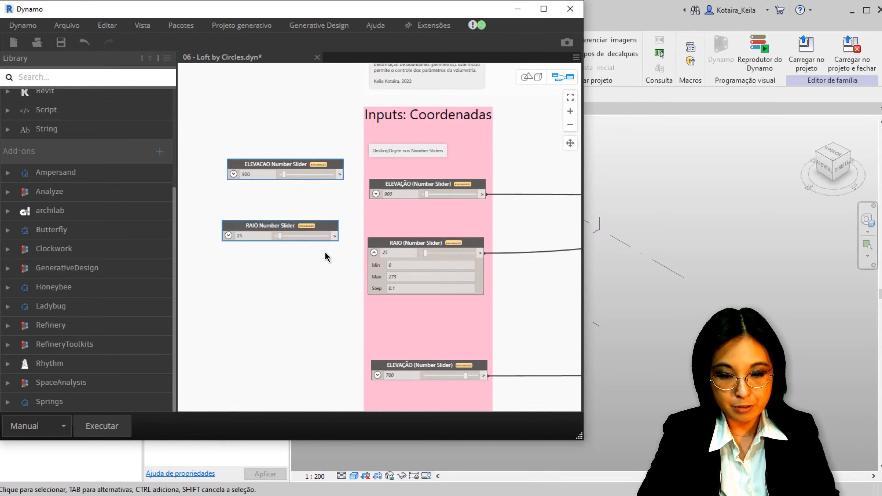
key("ctrl+c")
key("ctrl+v")
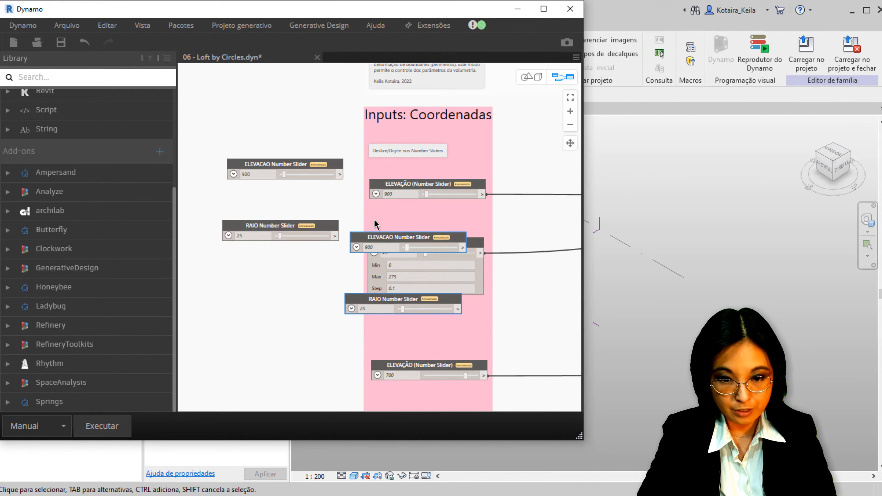
left_click_drag(435, 241, 295, 353)
middle_click_drag(276, 392, 328, 248)
scroll(313, 248, "up", 3)
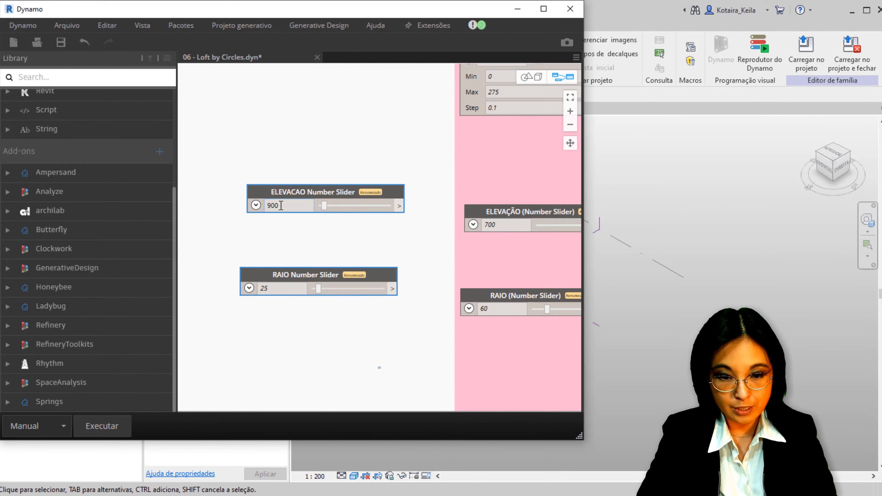
left_click(272, 205)
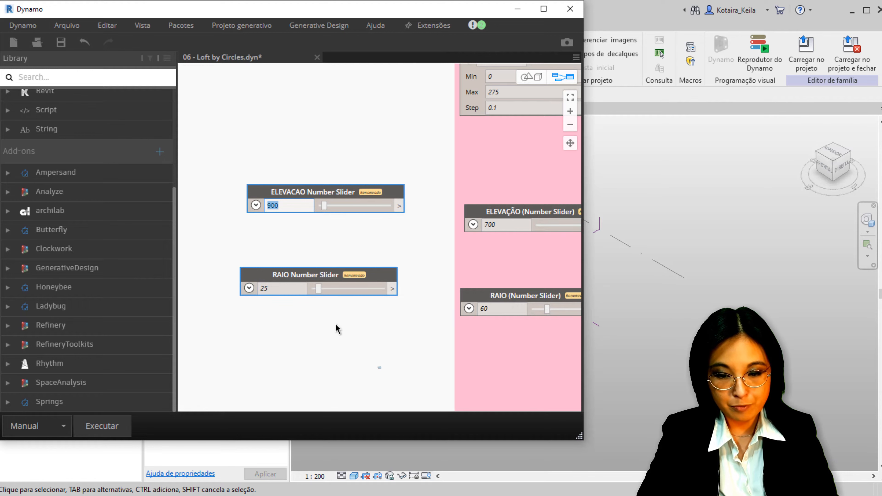
Delete all four practice sliders beside the Inputs: Coordenadas group
middle_click_drag(388, 382, 321, 212)
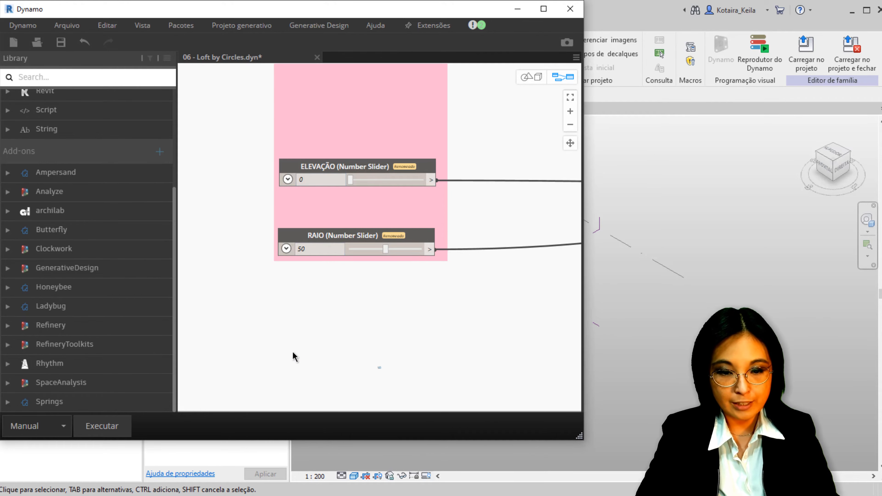
scroll(289, 327, "down", 6)
middle_click_drag(266, 132, 332, 306)
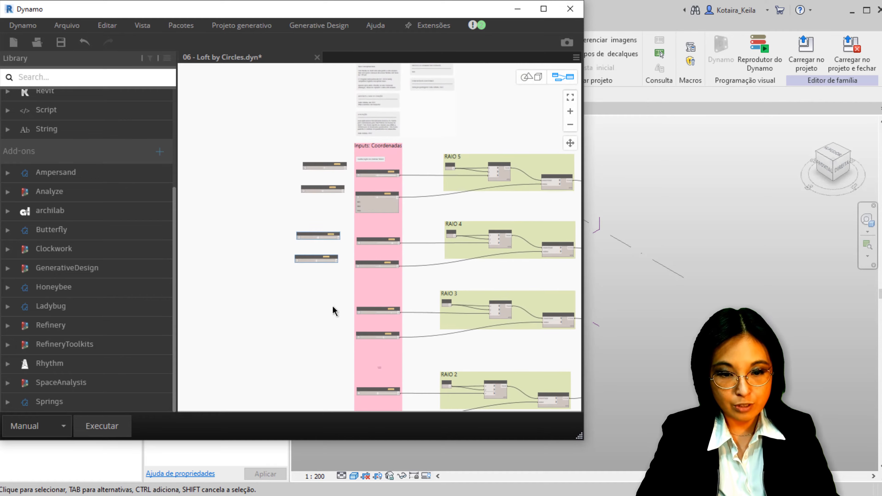
left_click_drag(330, 290, 282, 131)
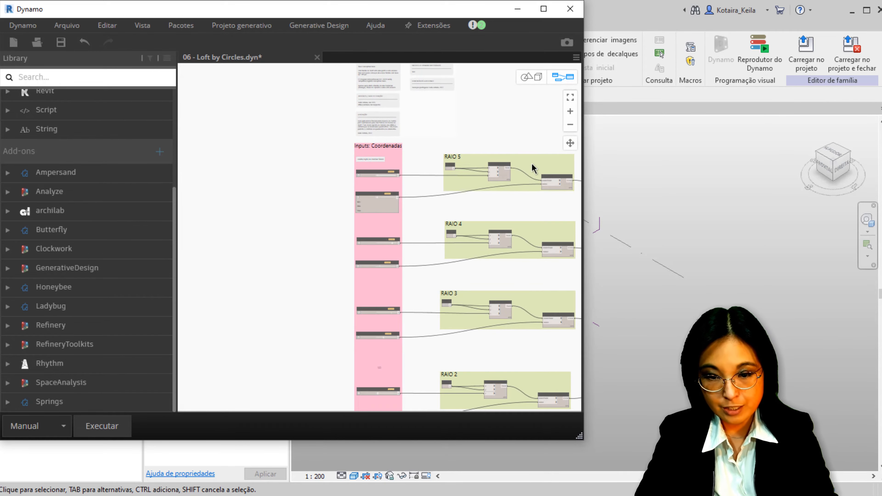
Add a Circle.ByCenterPointRadius node and place it above the RAIO 5 group, modelled on the circle node inside that group
scroll(532, 160, "up", 6)
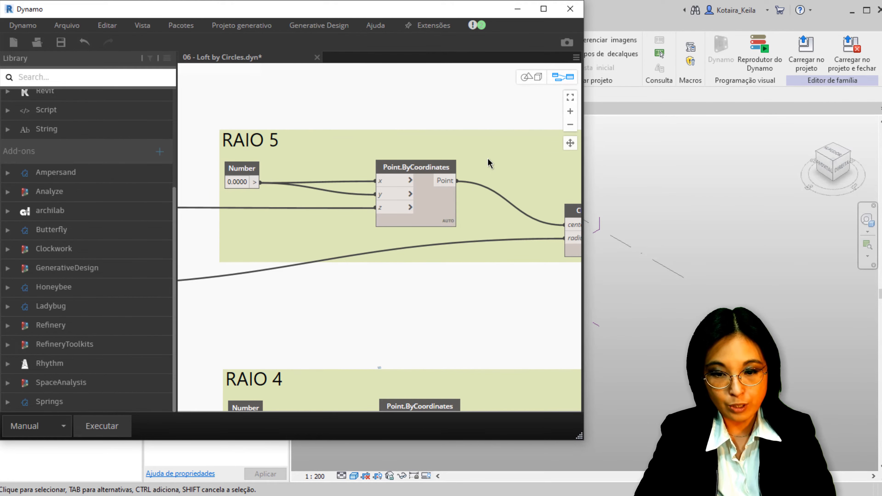
middle_click_drag(488, 164, 368, 152)
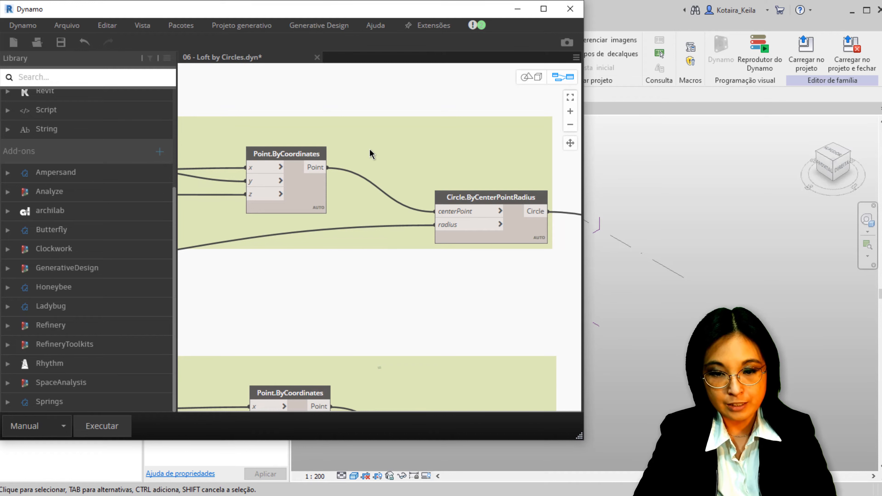
mouse_move(473, 240)
middle_click_drag(477, 251, 488, 300)
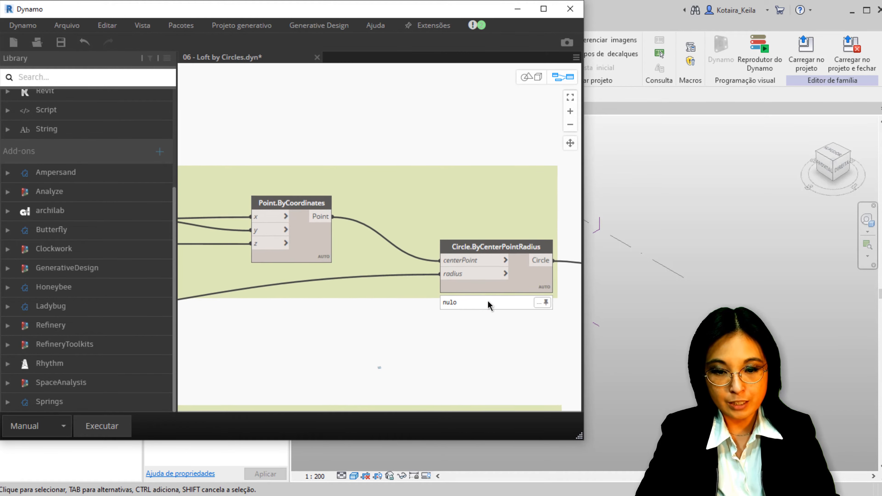
scroll(487, 300, "down", 2)
middle_click_drag(411, 288, 446, 288)
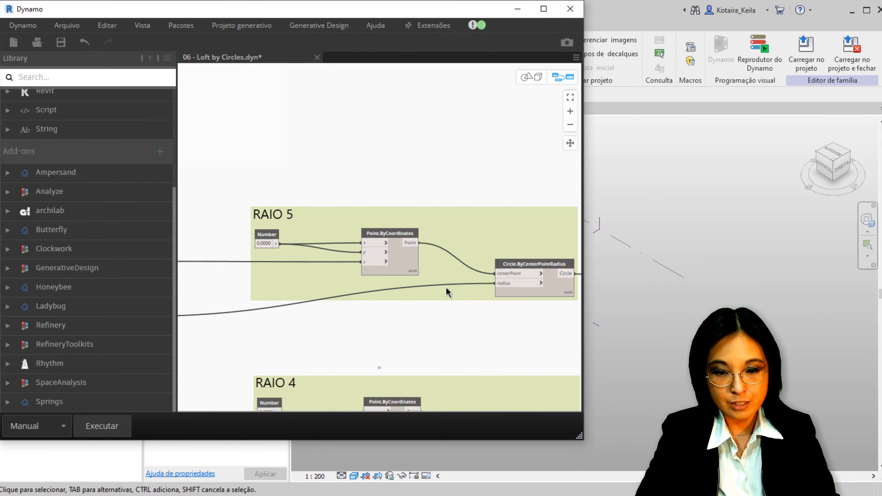
right_click(510, 157)
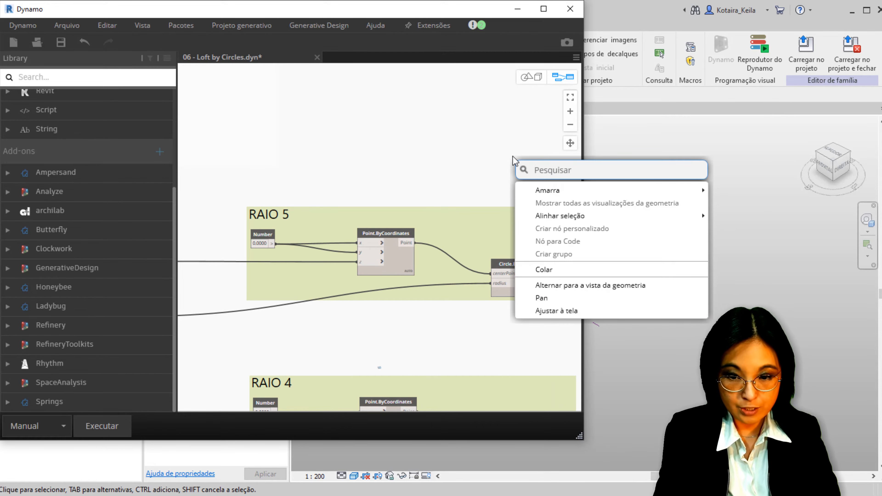
type("Circl")
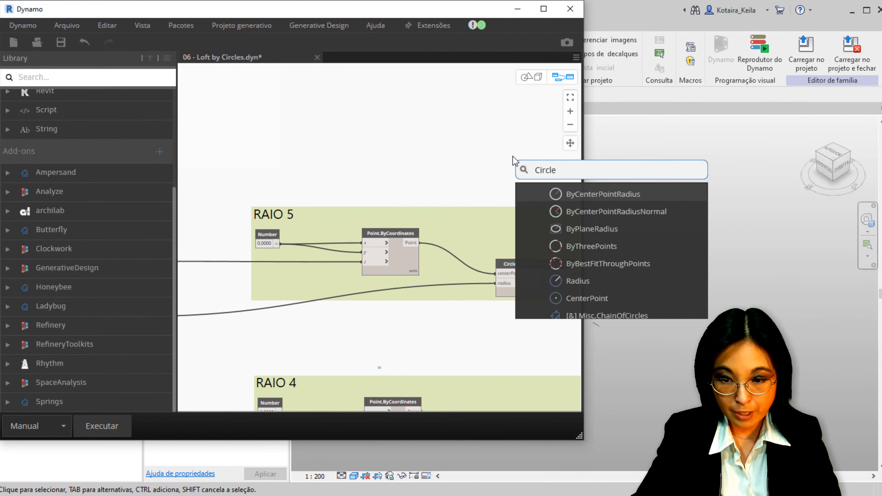
type("e")
left_click(595, 194)
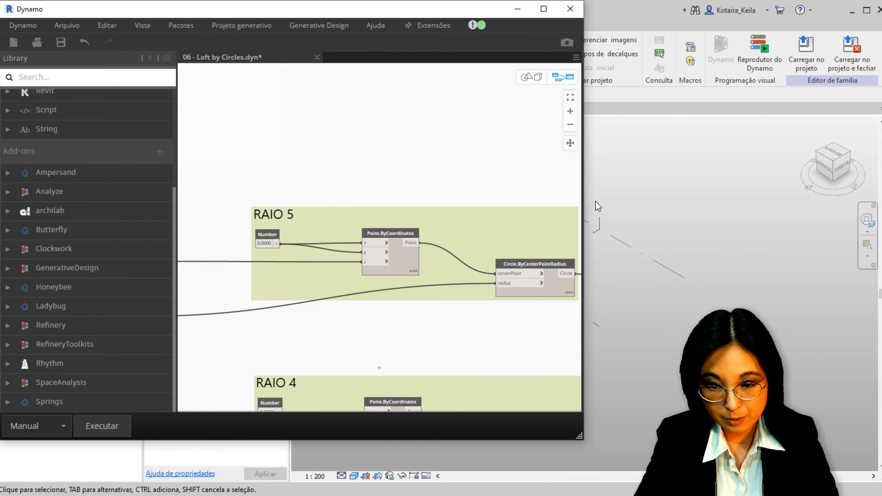
middle_click_drag(433, 204, 349, 205)
left_click_drag(521, 199, 394, 151)
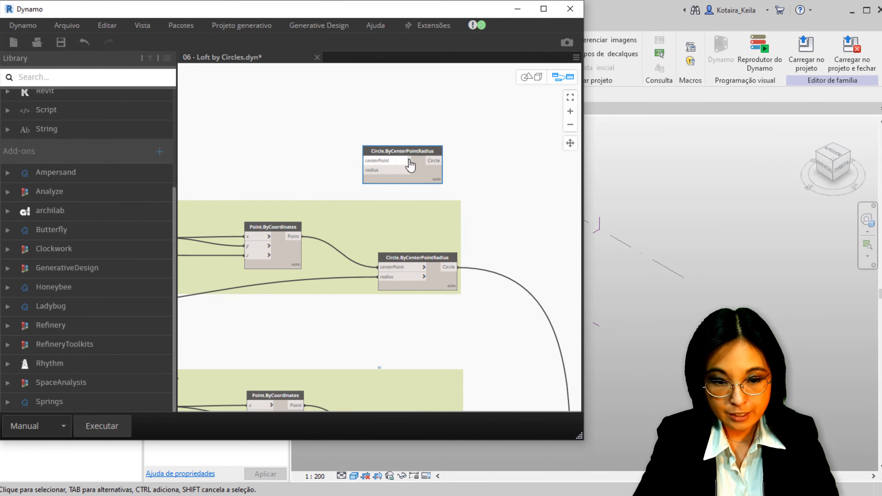
Add a Point.ByCoordinates node above the RAIO 5 group and connect its Point output to the new circle node's centerPoint input
middle_click_drag(412, 158, 506, 156)
middle_click_drag(441, 176, 440, 181)
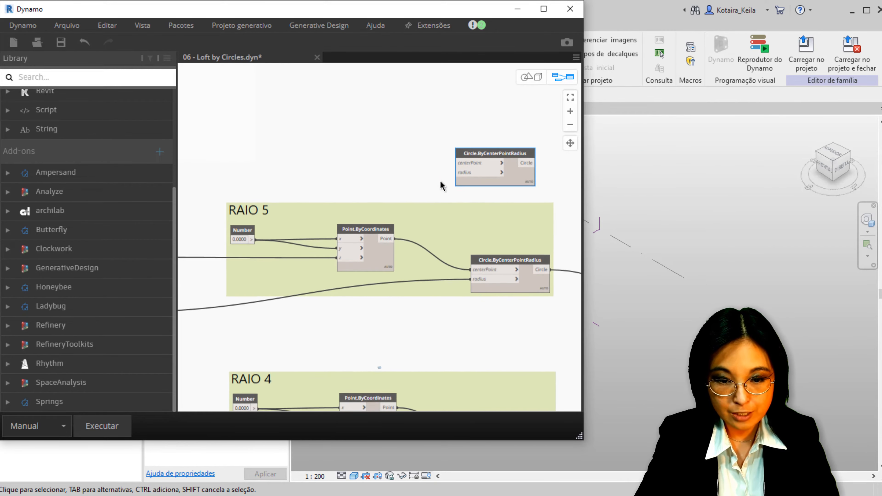
right_click(327, 140)
type("point")
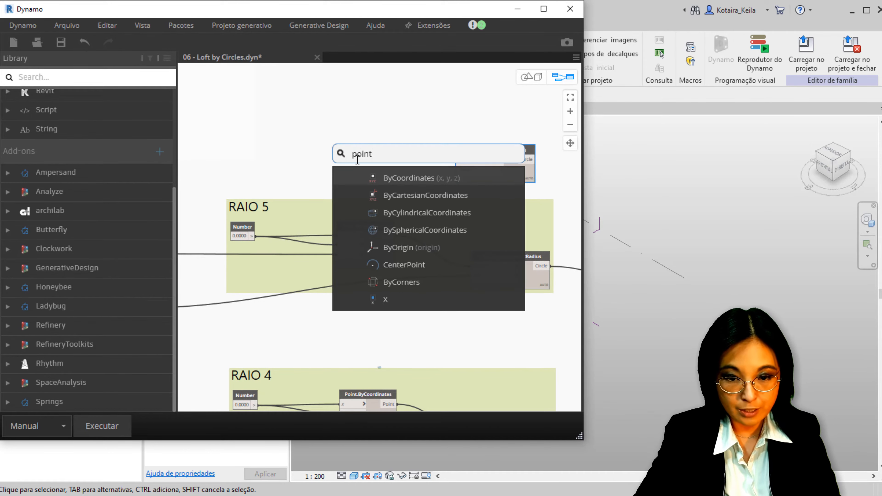
left_click(409, 178)
left_click_drag(427, 185, 462, 160)
middle_click_drag(376, 259, 427, 246)
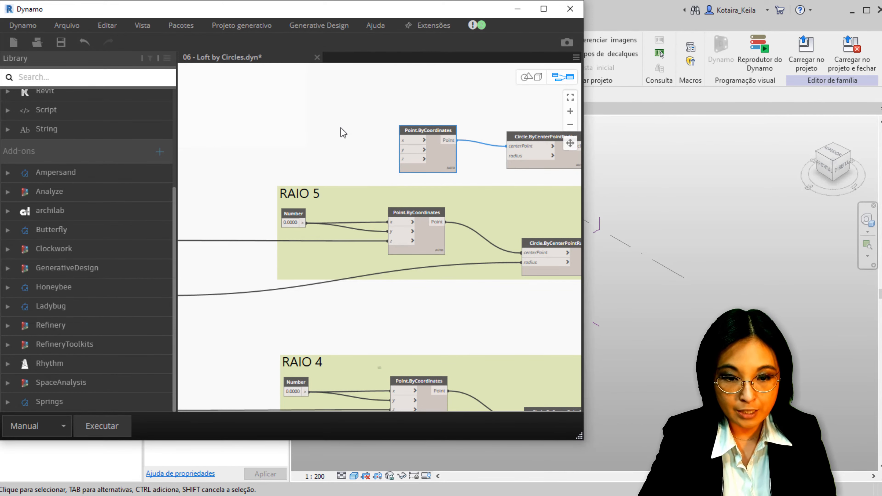
Add a Number node beside the new Point.ByCoordinates node and connect it to the x and y inputs
right_click(343, 130)
type("num")
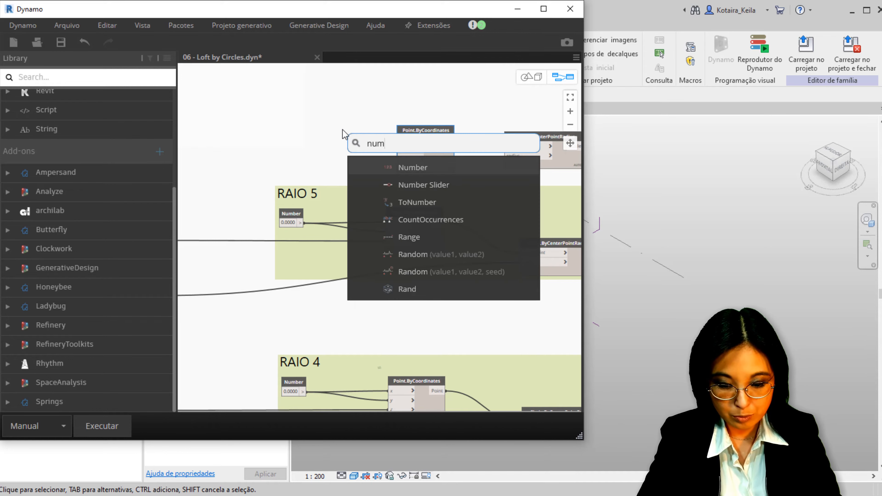
type("ber")
left_click(415, 167)
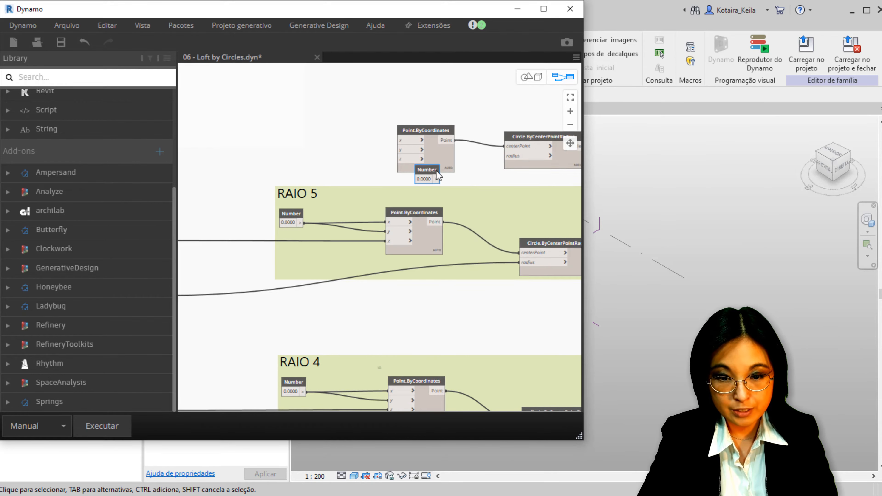
left_click_drag(367, 147, 402, 151)
Collapse the range settings of the first RAIO slider in the Inputs: Coordenadas group
scroll(297, 197, "down", 2)
middle_click_drag(238, 197, 297, 197)
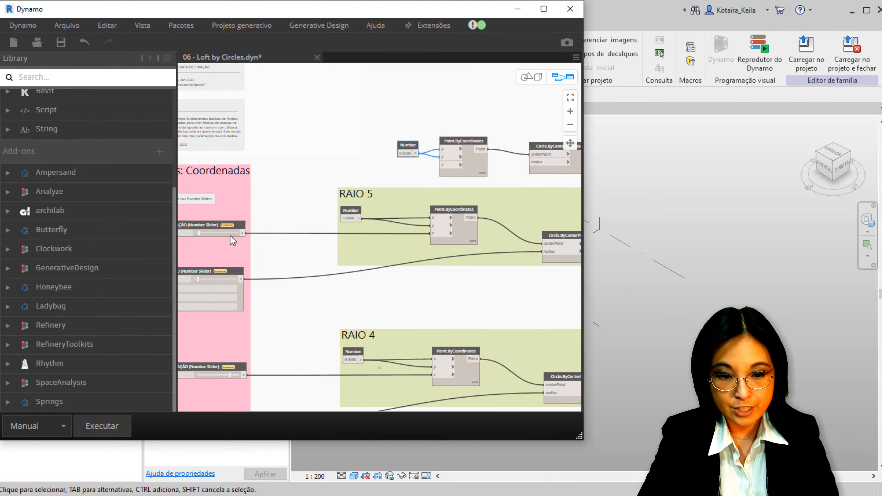
middle_click_drag(242, 235, 293, 236)
scroll(292, 239, "up", 1)
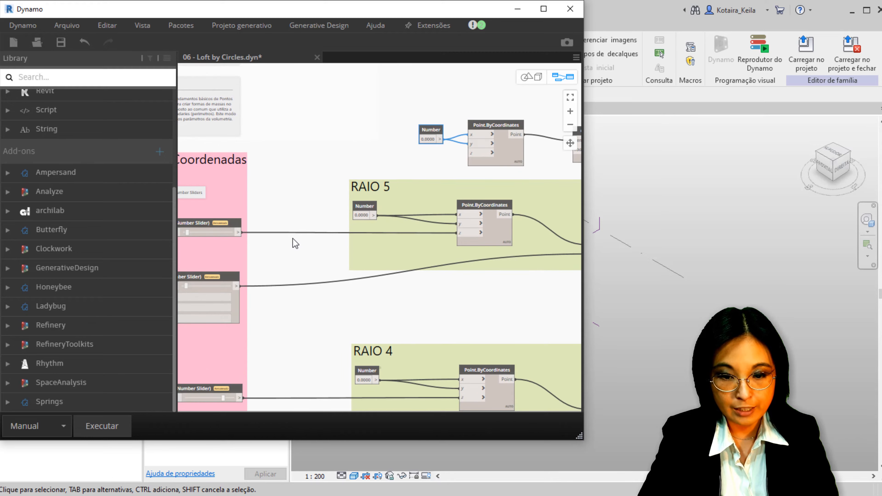
middle_click_drag(445, 278, 584, 259)
key("ctrl")
left_click(270, 298)
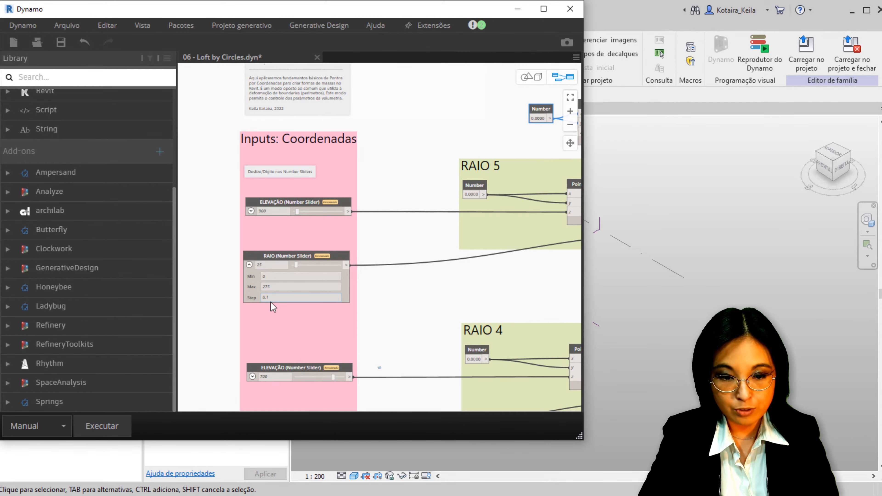
scroll(271, 303, "up", 3)
left_click(230, 239)
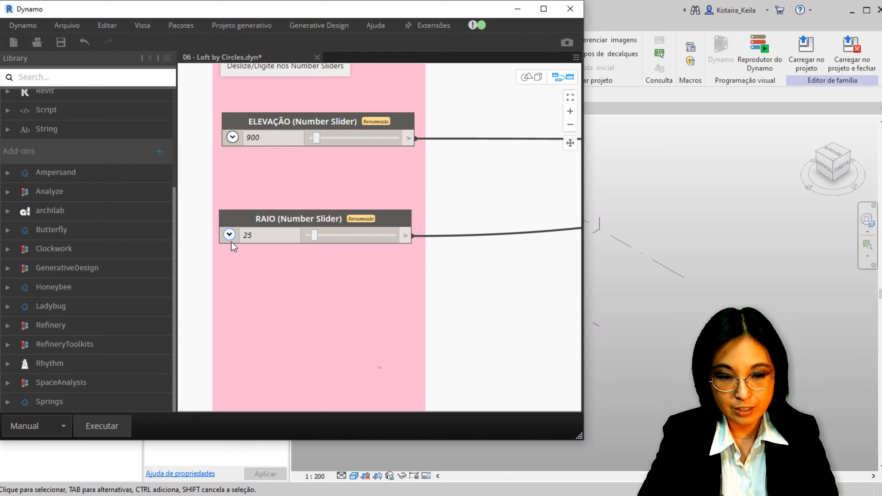
Group the new Number, Point.ByCoordinates and Circle.ByCenterPointRadius nodes above RAIO 5 and title the group RAIO
scroll(234, 292, "down", 4)
middle_click_drag(548, 199, 361, 243)
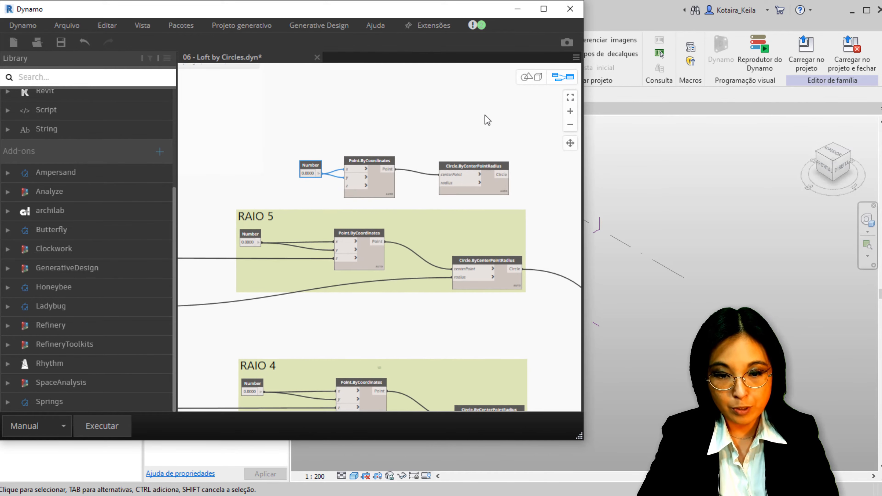
left_click_drag(507, 130, 284, 209)
key("ctrl+g")
double_click(355, 150)
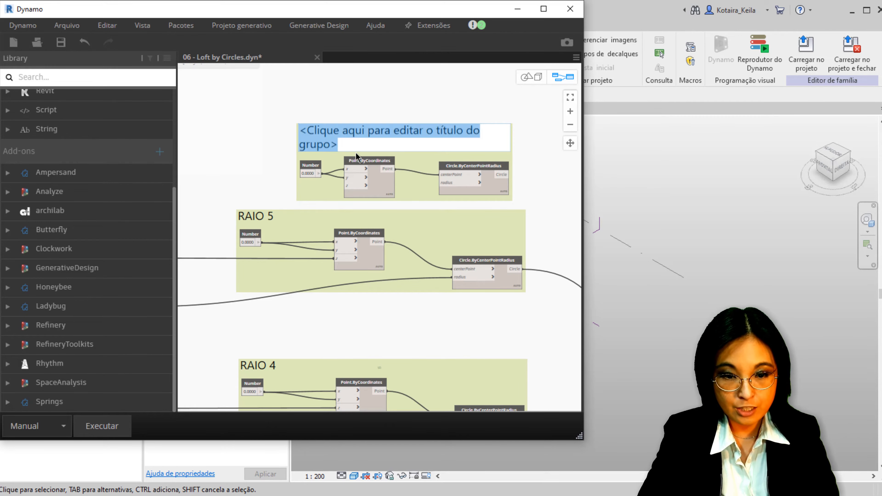
type("RAIO")
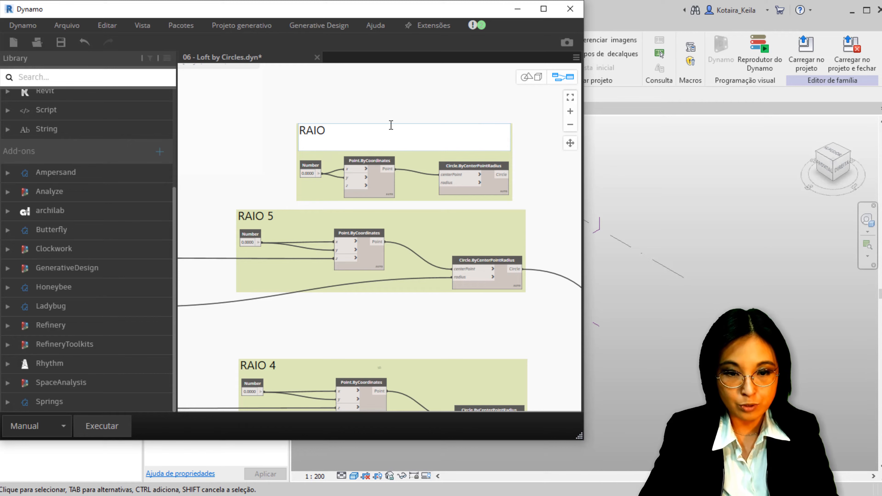
left_click(393, 100)
Connect the first ELEVAÇÃO slider to the RAIO group's z input and try linking the first RAIO slider to its circle's radius input
middle_click_drag(375, 138, 458, 98)
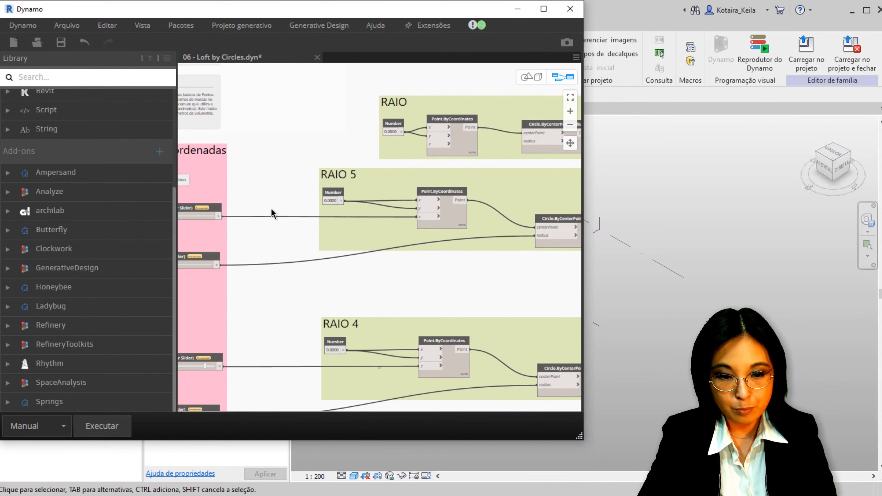
middle_click_drag(250, 229, 305, 217)
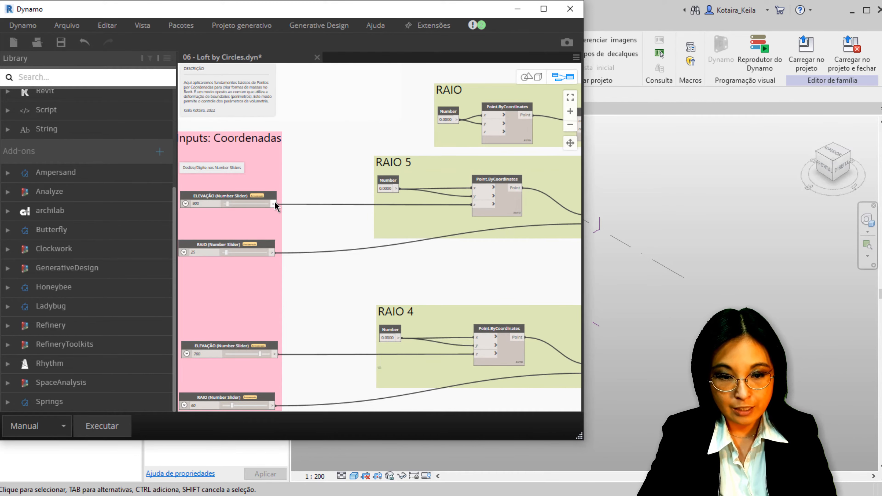
left_click_drag(274, 203, 484, 133)
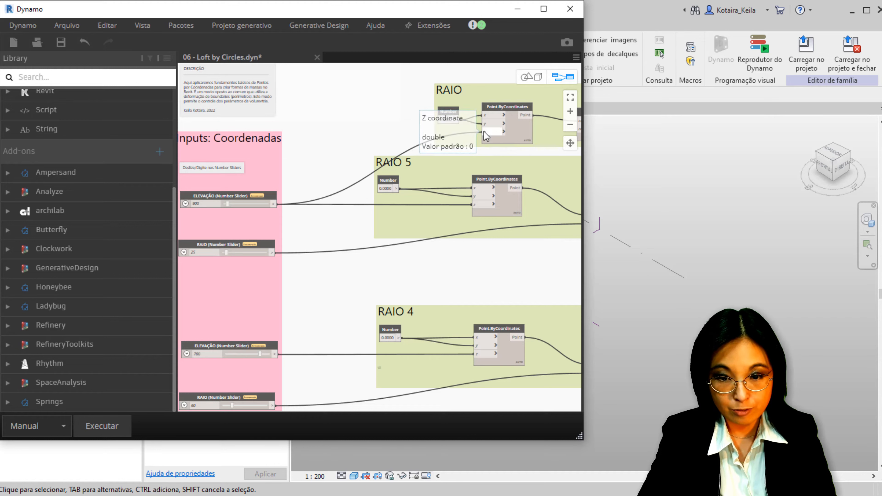
left_click(272, 252)
middle_click_drag(441, 225, 318, 237)
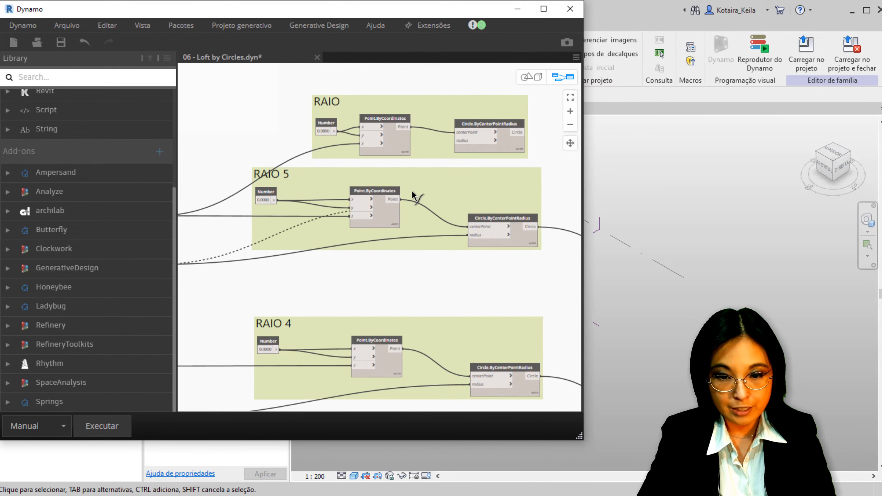
left_click(459, 141)
left_click(459, 143)
Disconnect the z input of the RAIO group's Point.ByCoordinates node and paste a copy of the whole group
left_click(279, 119)
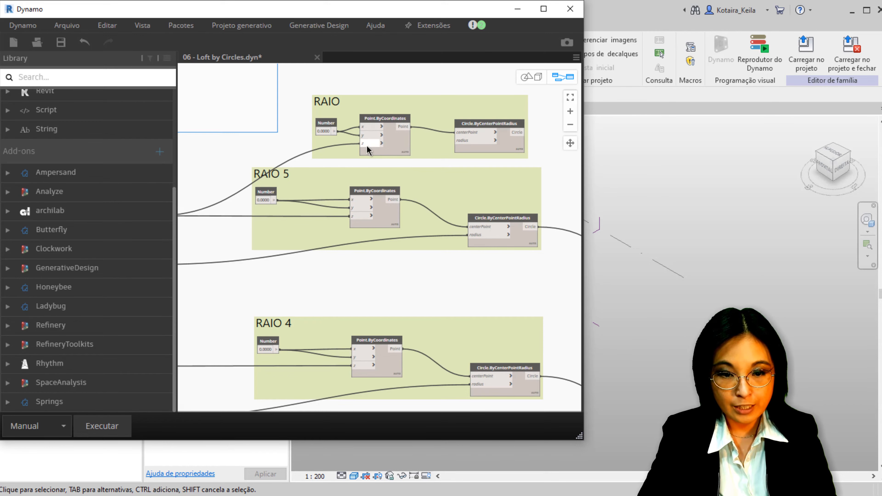
left_click(365, 144)
left_click(294, 142)
left_click_drag(306, 89, 538, 164)
key("ctrl+v")
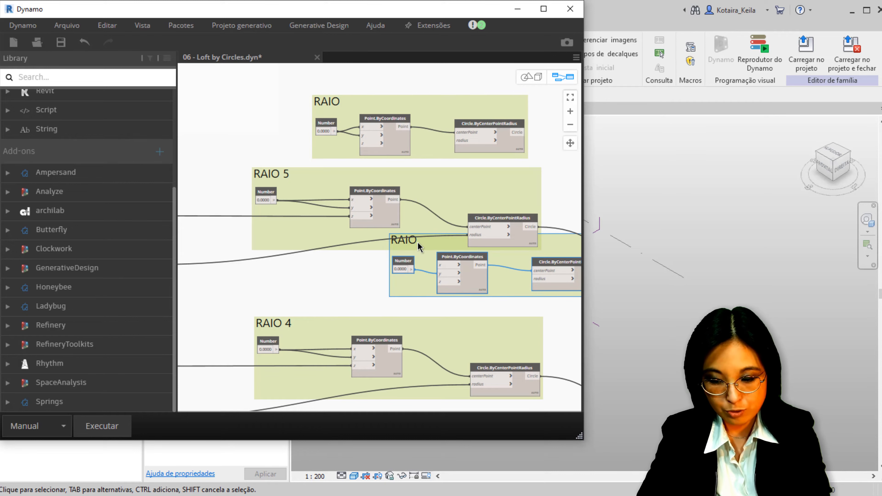
Delete the pasted group copy and the RAIO practice group above RAIO 5
key("Delete")
left_click(455, 107)
key("Delete")
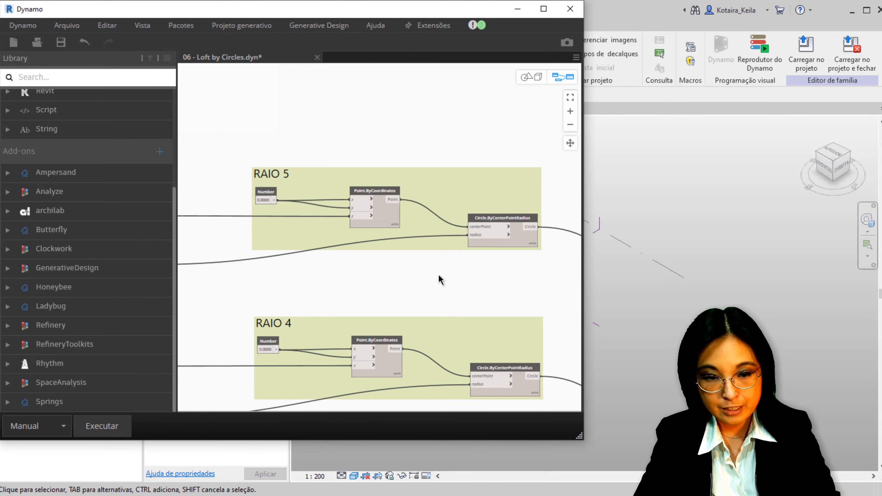
Examine the slider pairs and the RAIO groups, following their Circle outputs to the List Create node in the Output group
scroll(365, 239, "up", 2)
scroll(368, 245, "down", 1)
middle_click_drag(386, 227, 416, 140)
middle_click_drag(416, 169, 555, 120)
middle_click_drag(459, 315, 334, 295)
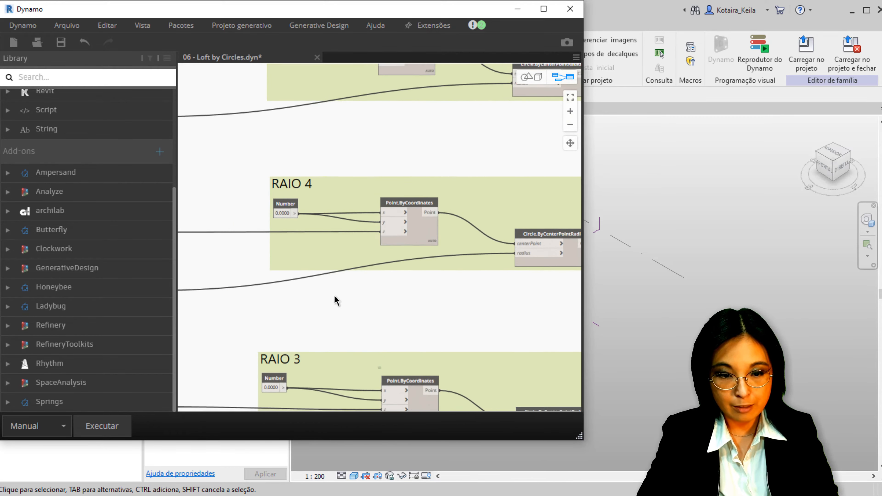
middle_click_drag(309, 355, 380, 228)
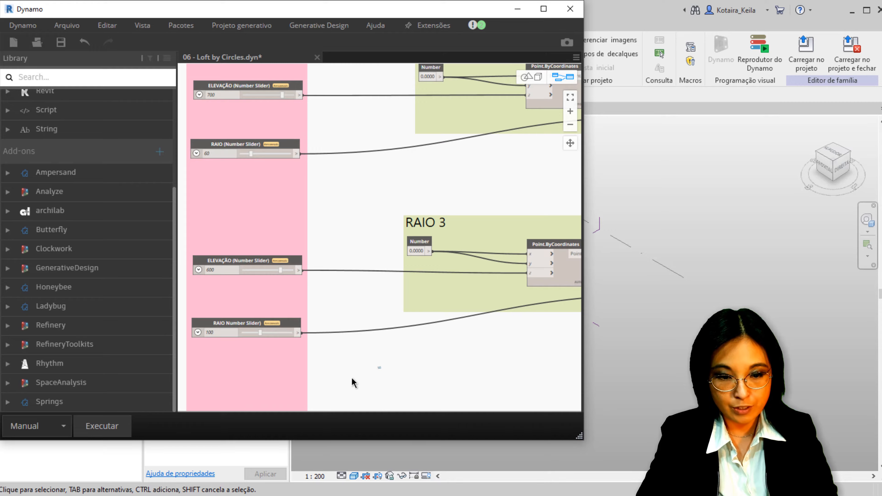
middle_click_drag(352, 382, 346, 148)
middle_click_drag(305, 338, 178, 243)
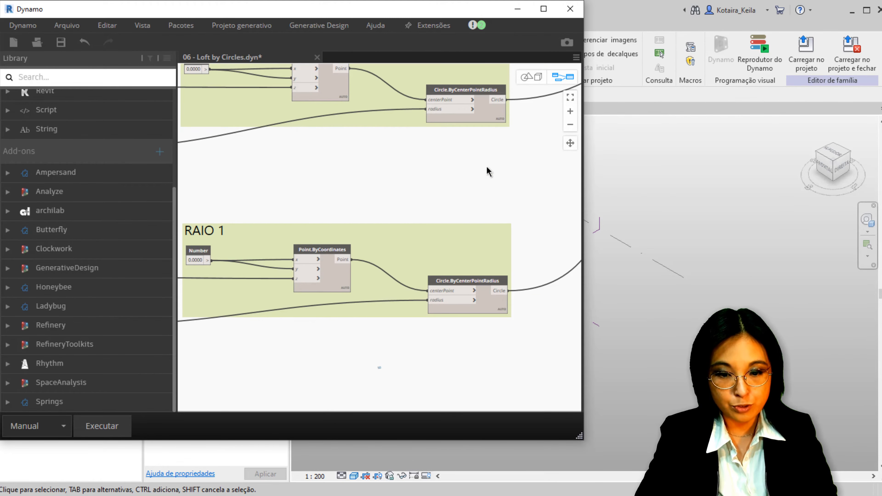
middle_click_drag(486, 169, 456, 278)
middle_click_drag(464, 148, 424, 316)
middle_click_drag(454, 98, 415, 348)
middle_click_drag(427, 127, 406, 317)
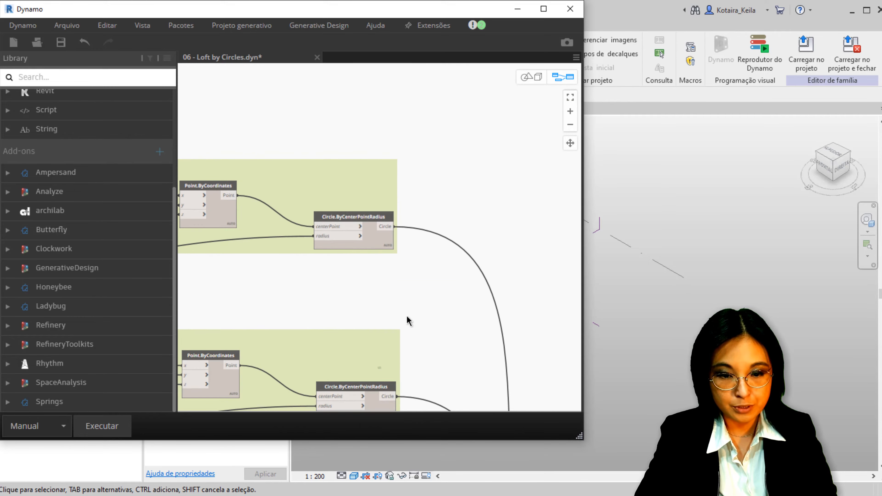
middle_click_drag(447, 356, 427, 245)
middle_click_drag(448, 281, 385, 132)
middle_click_drag(466, 336, 402, 193)
middle_click_drag(460, 358, 408, 277)
scroll(451, 182, "up", 3)
middle_click_drag(449, 218, 418, 344)
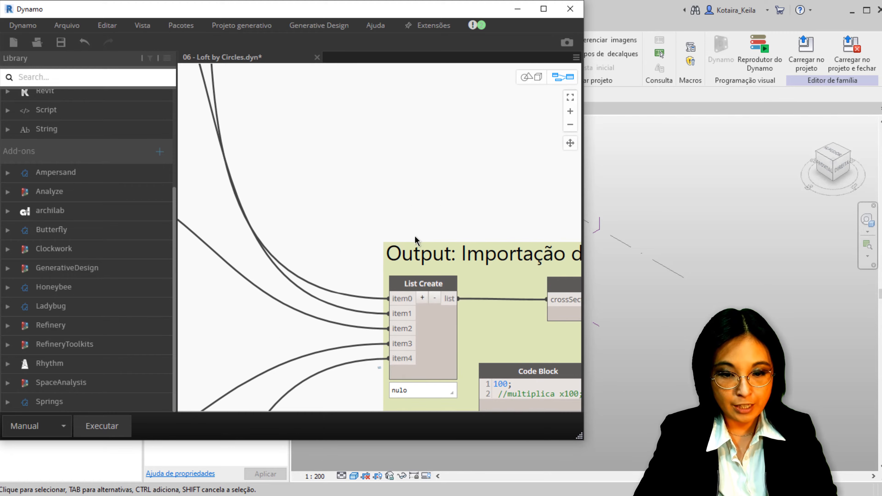
middle_click_drag(397, 202, 369, 182)
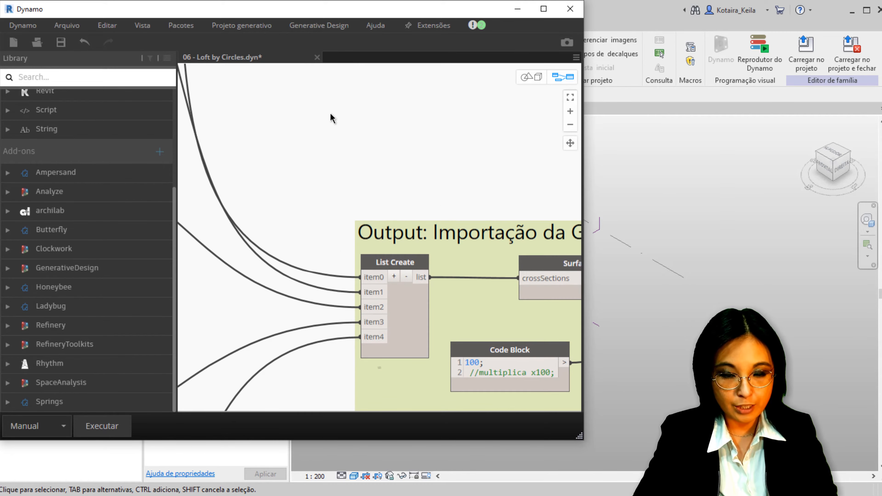
Add a List Create node above the Output group and extend it with further item inputs
right_click(351, 115)
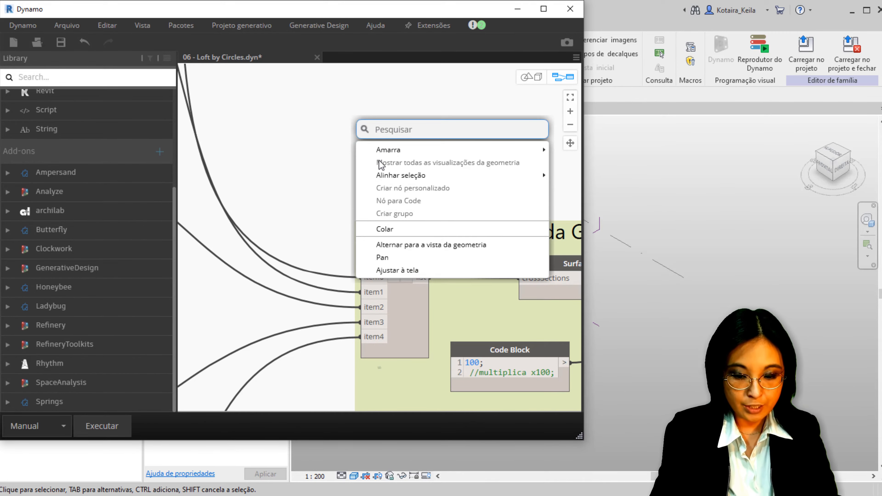
type("list")
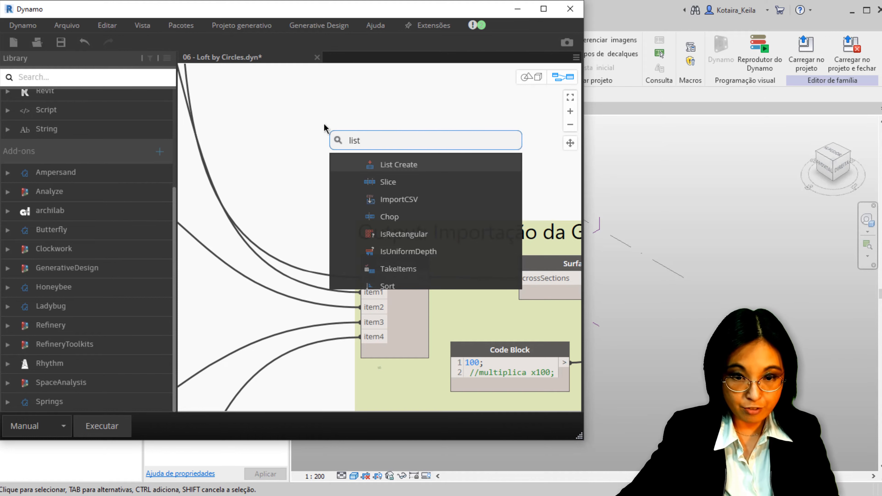
left_click(410, 166)
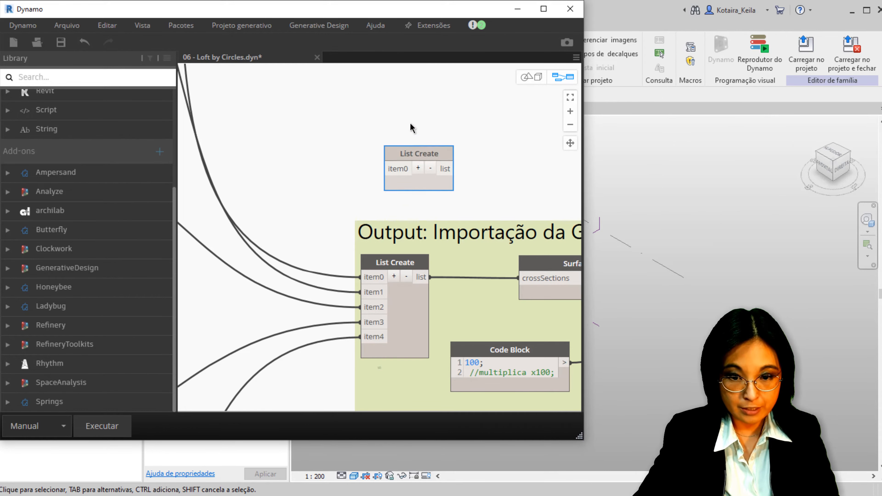
left_click(386, 105)
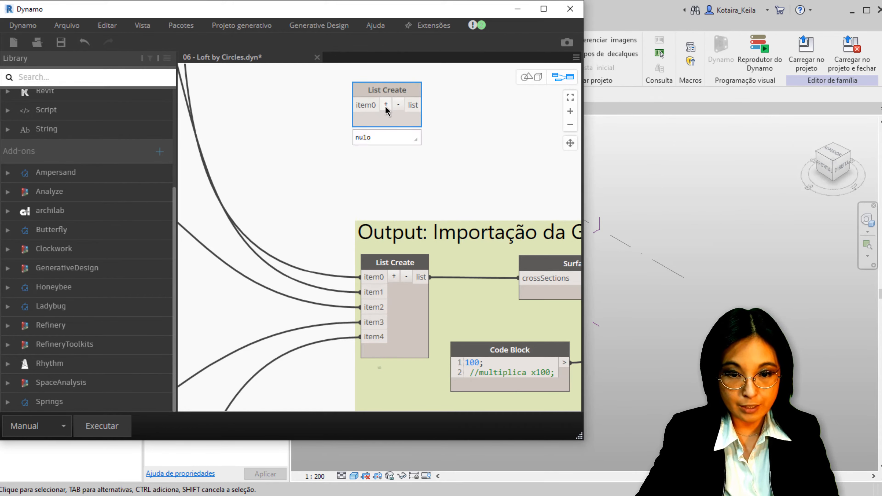
left_click(386, 104)
left_click(385, 106)
left_click(385, 106)
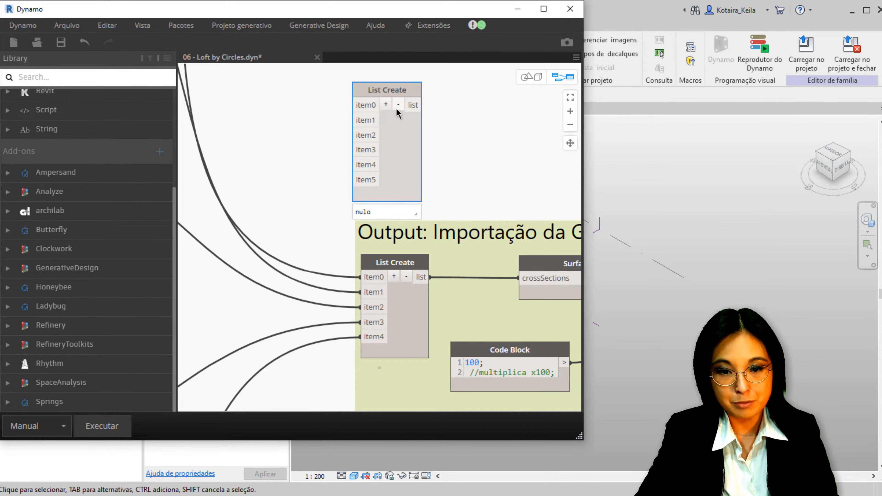
Start trial wires from the new List Create node's item inputs, and delete that node above the Output group
left_click(351, 104)
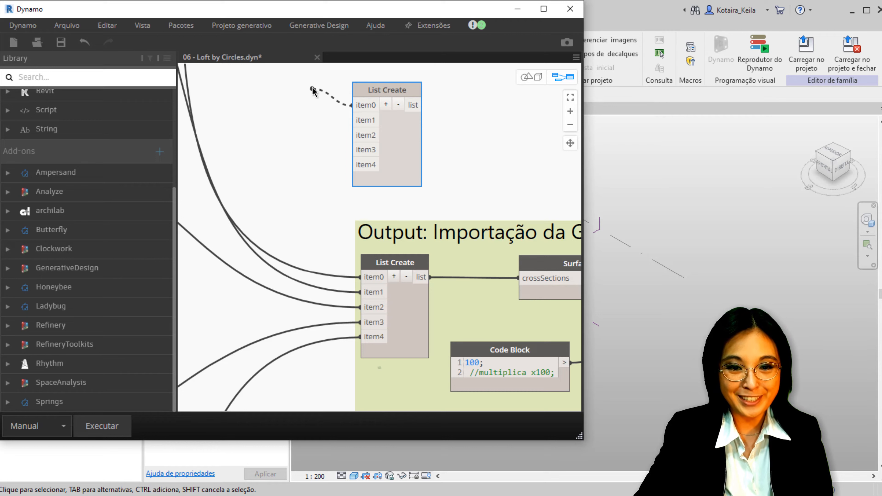
left_click(304, 122)
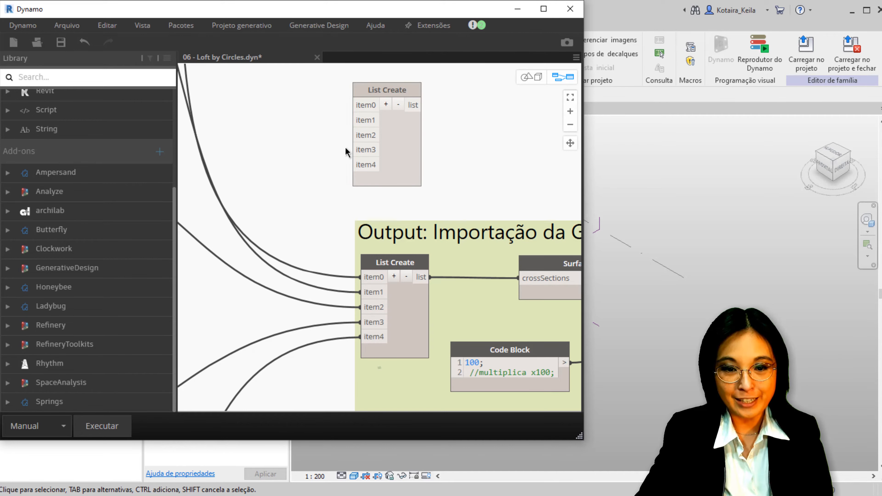
left_click(327, 169)
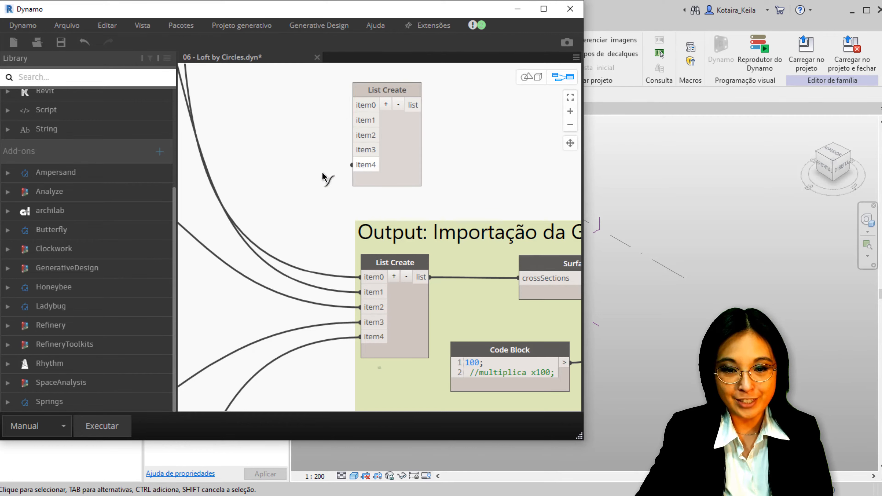
left_click(409, 89)
left_click_drag(483, 194, 391, 80)
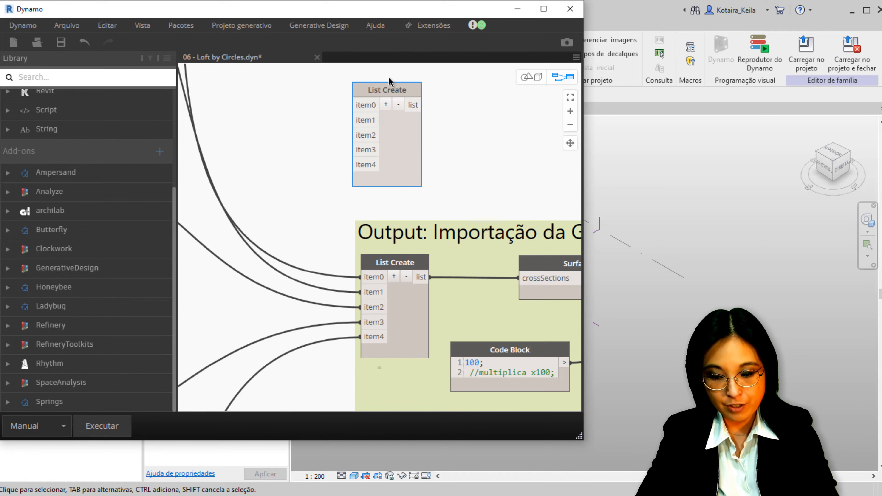
key("Delete")
Add a trial Solid.ByLoft node with a crossSections input above the Surface.ByLoft node, and delete it again
middle_click_drag(481, 246, 318, 184)
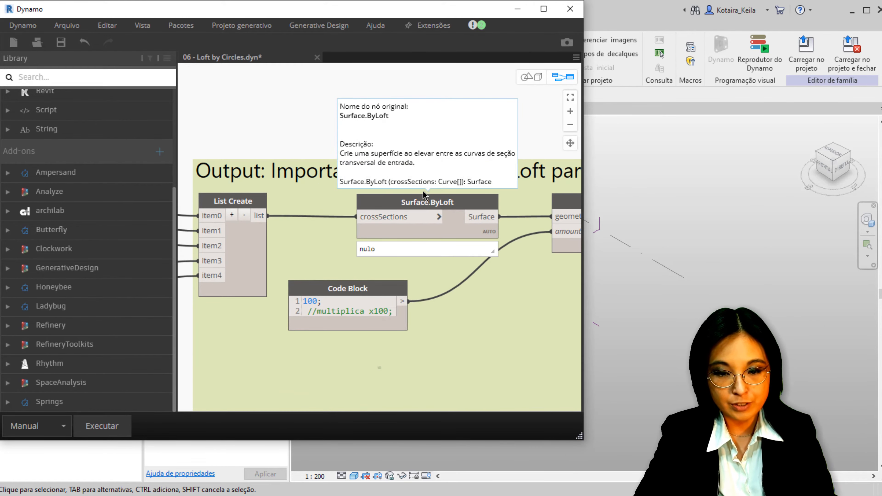
right_click(381, 92)
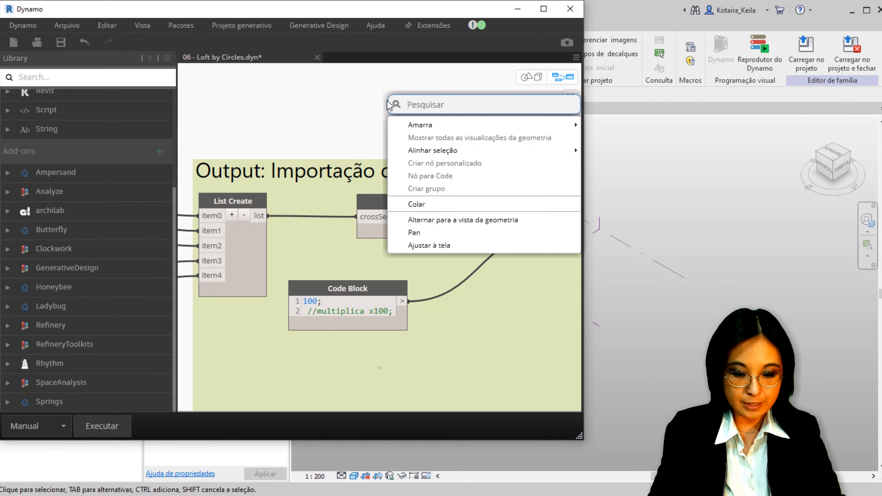
type("bylofr")
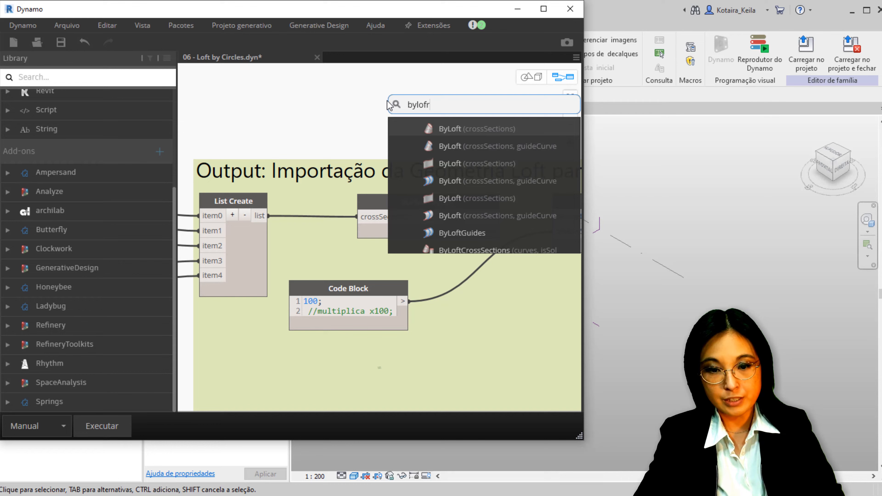
mouse_move(470, 132)
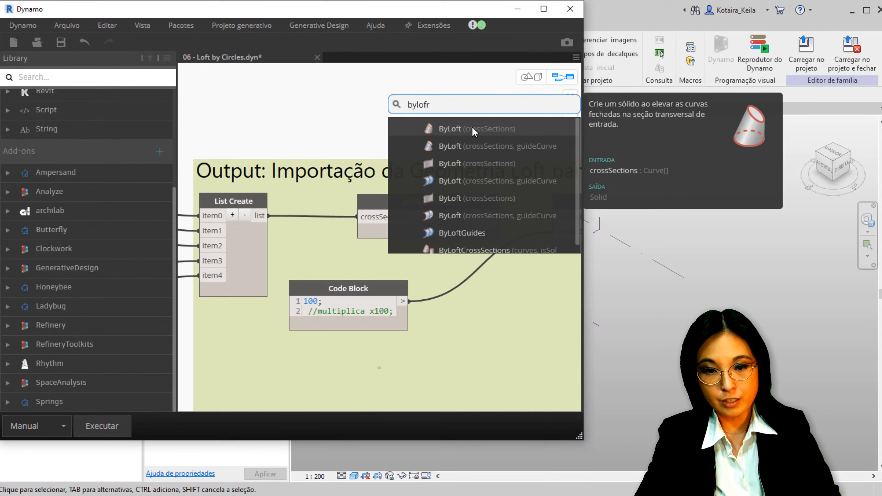
left_click(472, 129)
left_click_drag(497, 135, 393, 109)
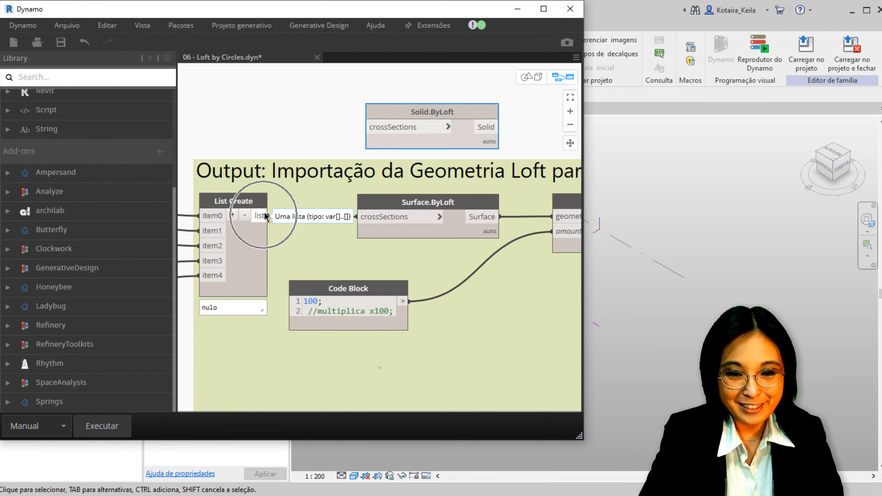
mouse_move(381, 129)
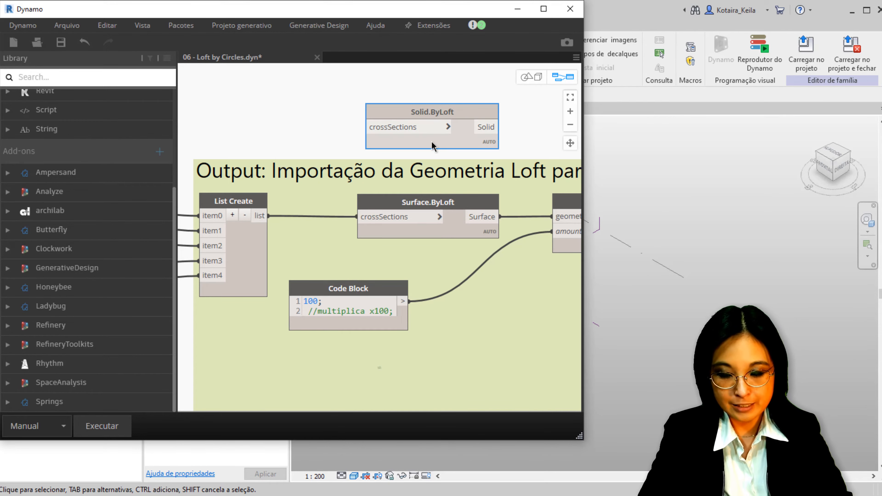
key("Delete")
Set the Code Block feeding the Geometry.Scale amount to 10 and change its comment to //multiplica x10;
middle_click_drag(455, 228, 321, 224)
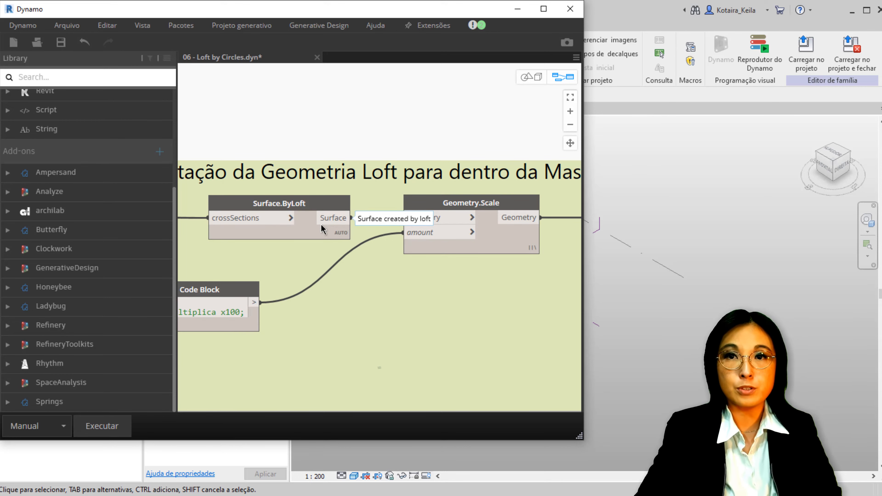
middle_click_drag(320, 224, 393, 212)
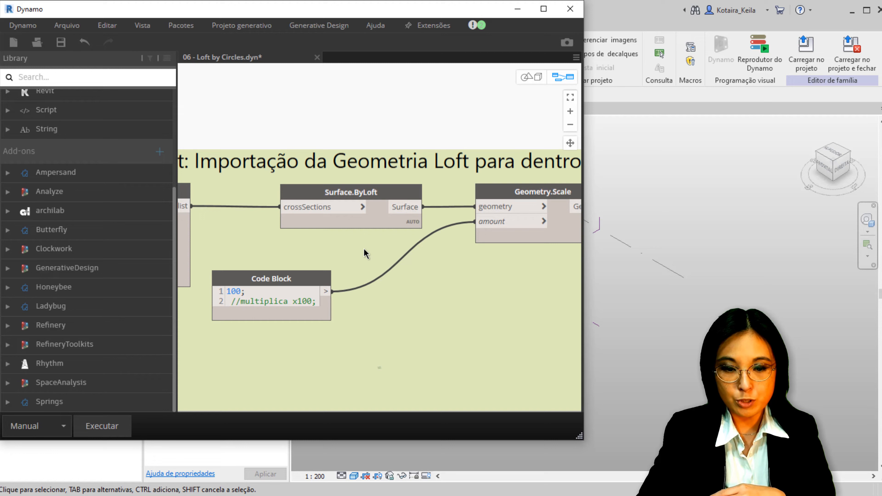
left_click(238, 291)
key("Delete")
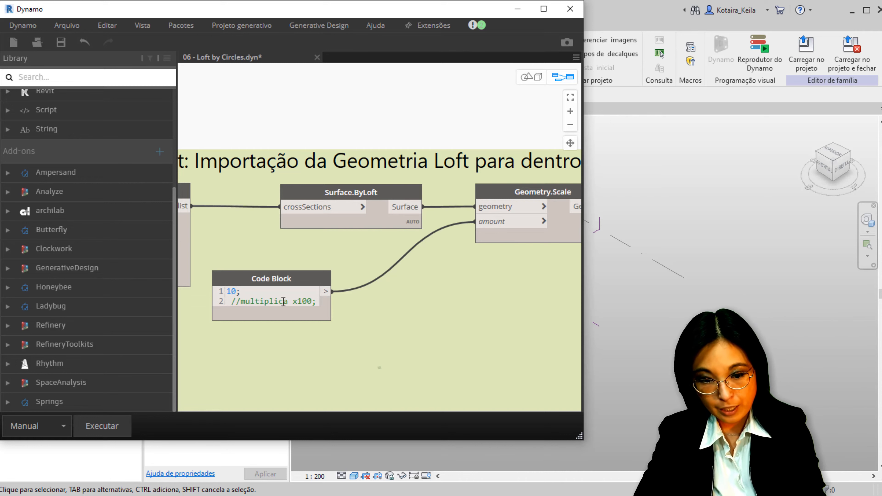
key("BackSpace")
left_click(367, 326)
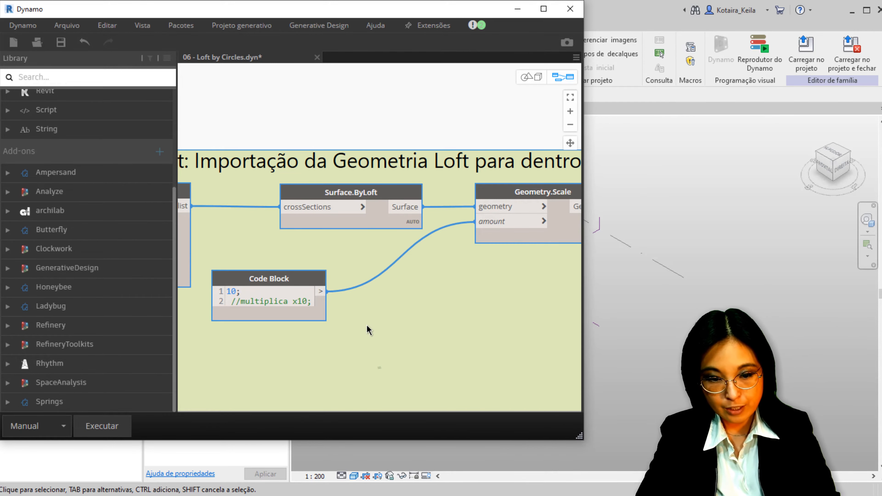
Add a trial Code Block above the Output group containing 10; and the comment //multiplica por 10x;
left_click(250, 112)
double_click(251, 112)
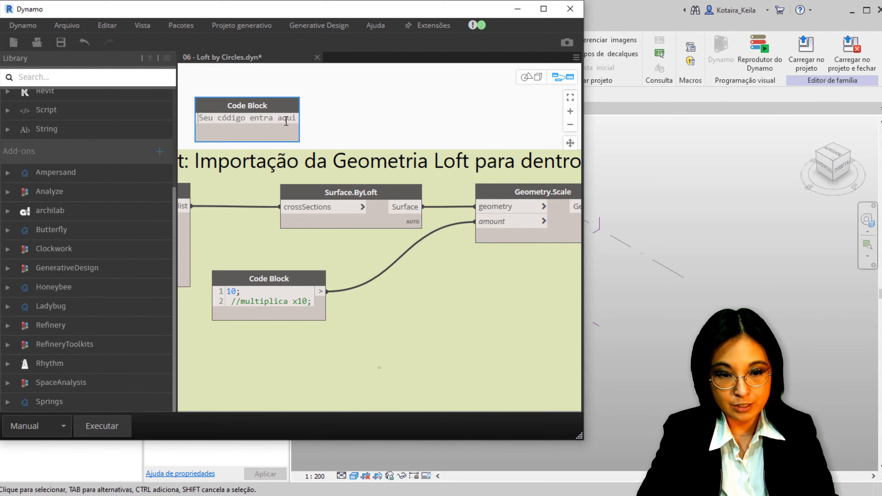
type("10;///")
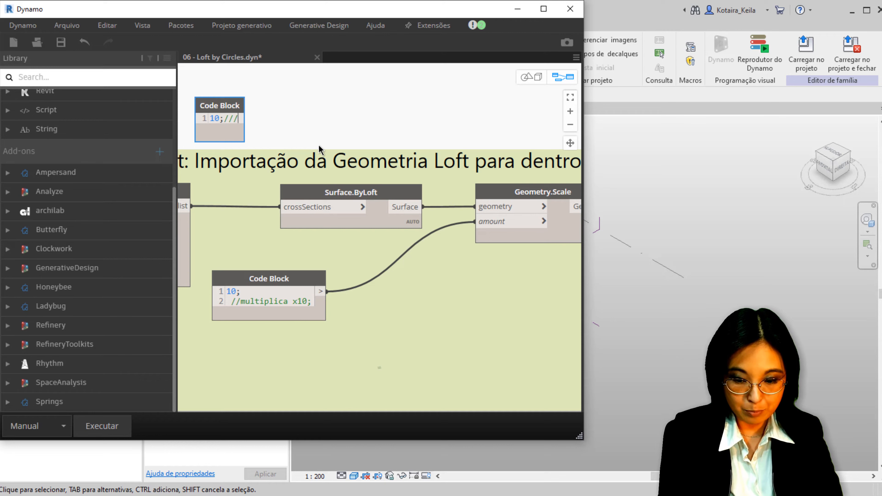
key("BackSpace")
type("multipolic")
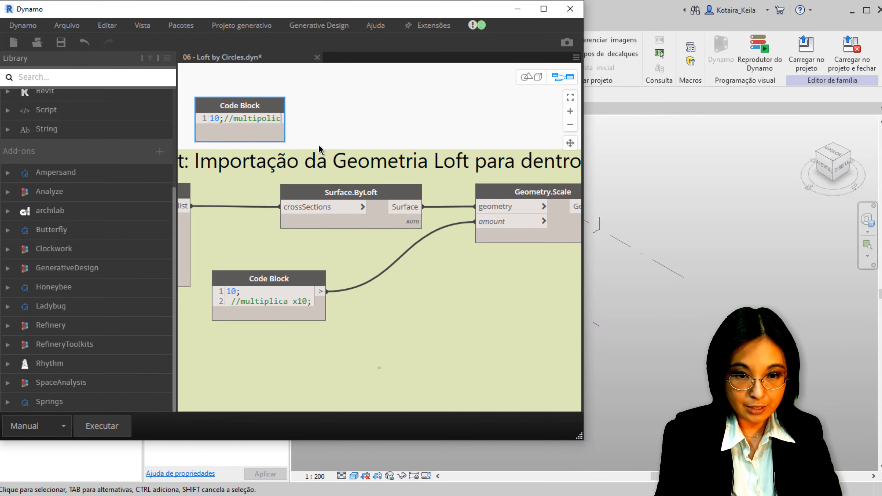
key("BackSpace")
key("BackSpace")
key("BackSpace")
key("BackSpace")
key("BackSpace")
type("plica ")
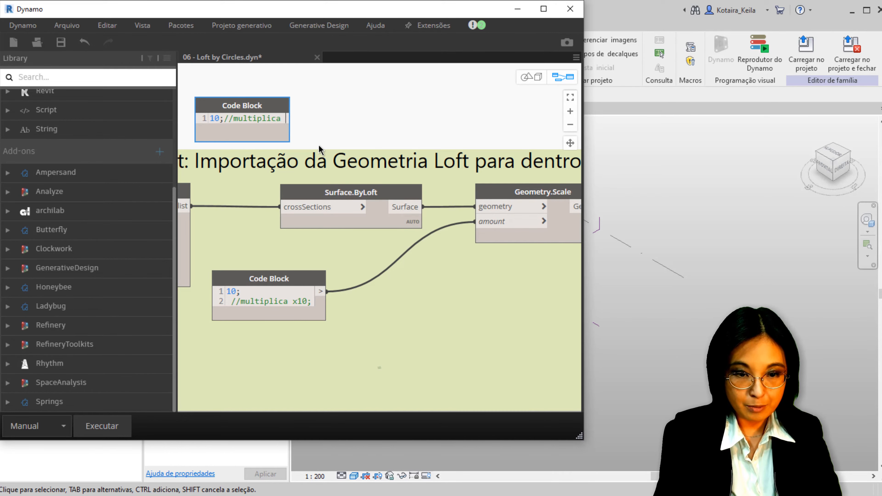
type("por 10x")
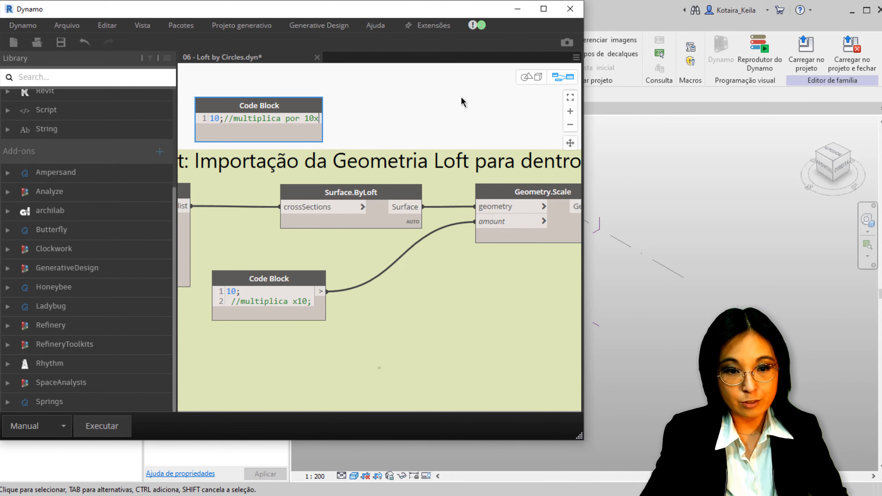
type(";")
left_click(429, 96)
left_click(295, 296)
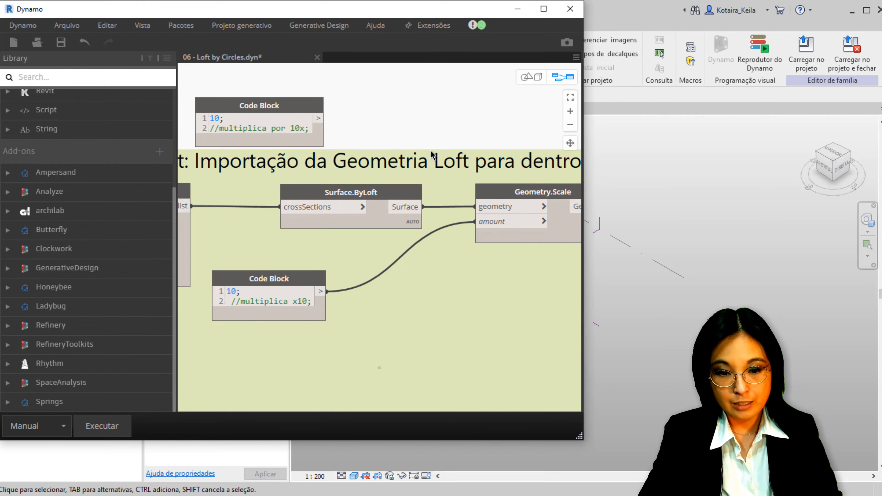
Start a trial wire from the new Code Block towards Geometry.Scale, cancel it, and delete that Code Block above the Output group
left_click(317, 121)
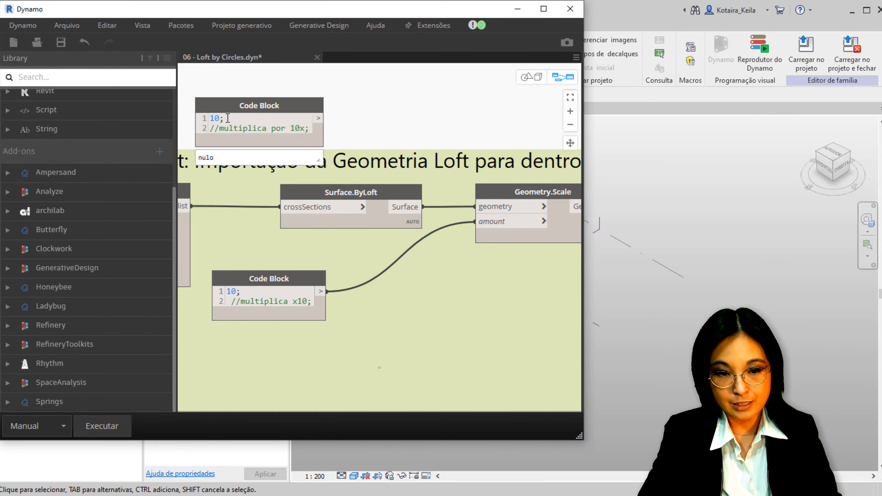
key("ctrl")
left_click(318, 118)
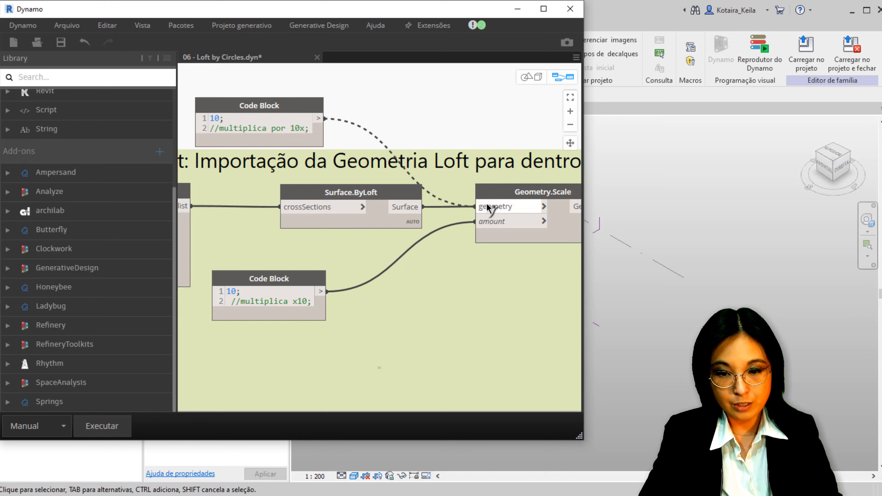
left_click(425, 103)
left_click(285, 128)
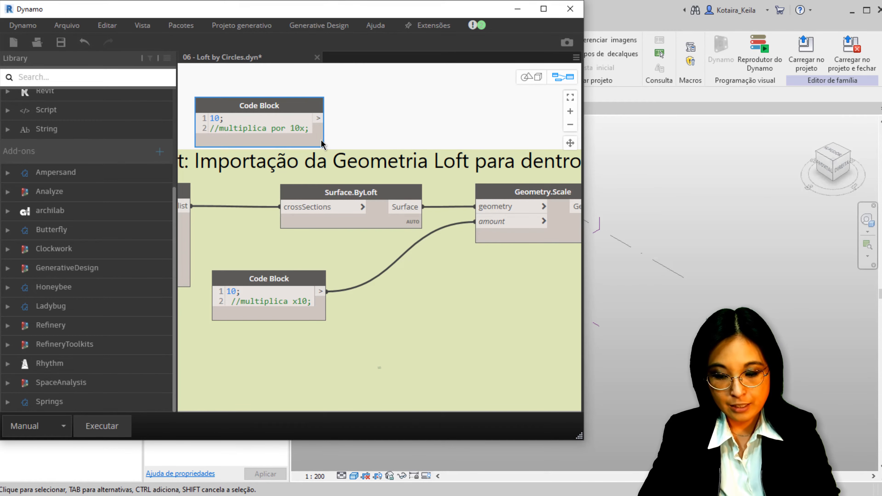
key("Delete")
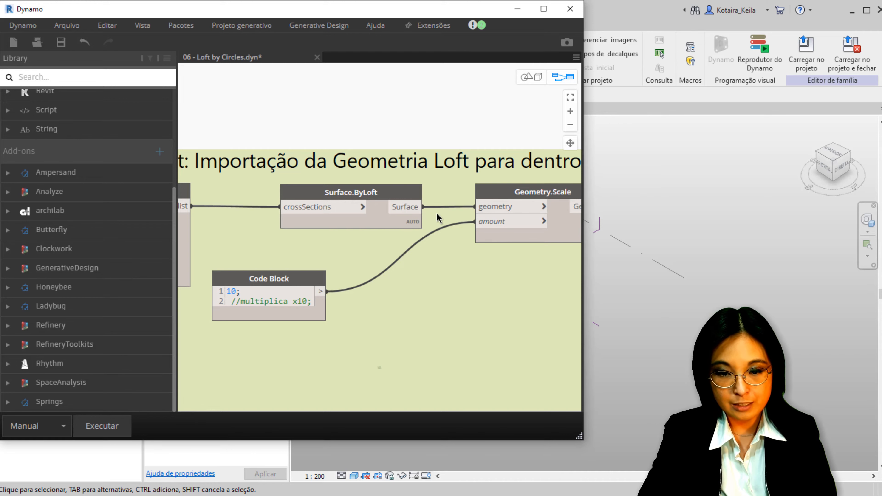
Add a trial Geometry.Scale (amount) node beside the existing Geometry.Scale node, and delete it again
middle_click_drag(380, 279, 504, 282)
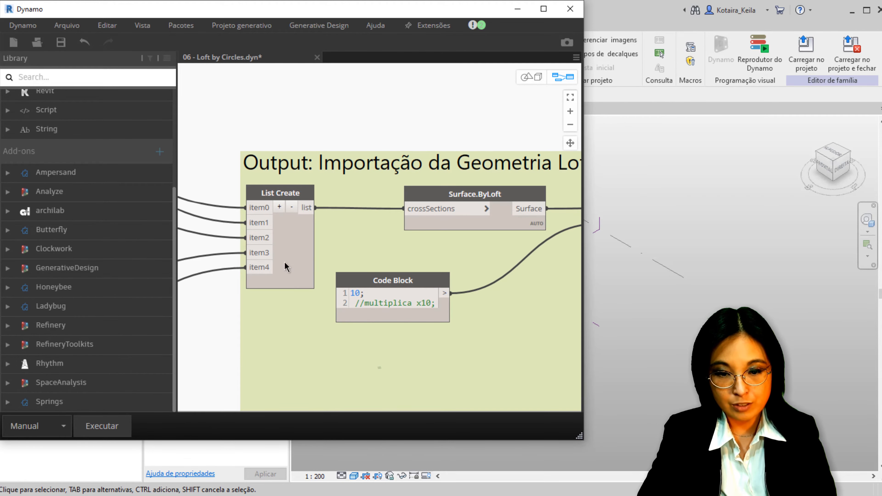
middle_click_drag(508, 331, 250, 307)
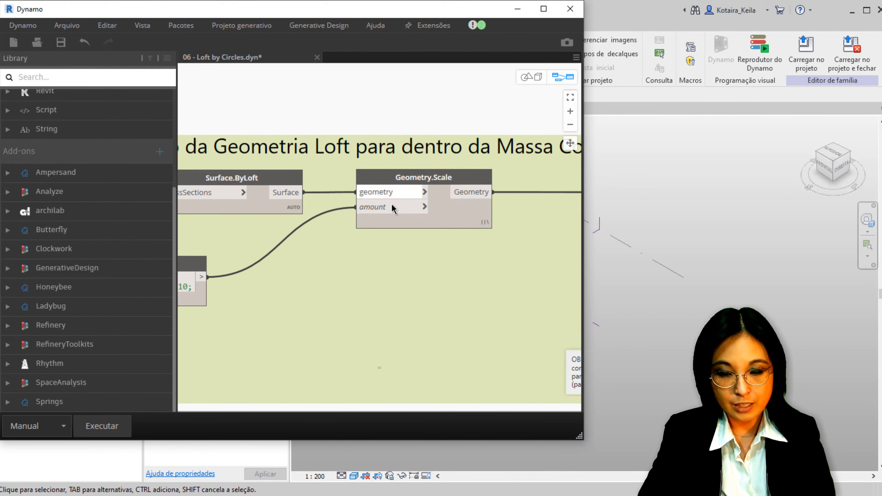
right_click(387, 107)
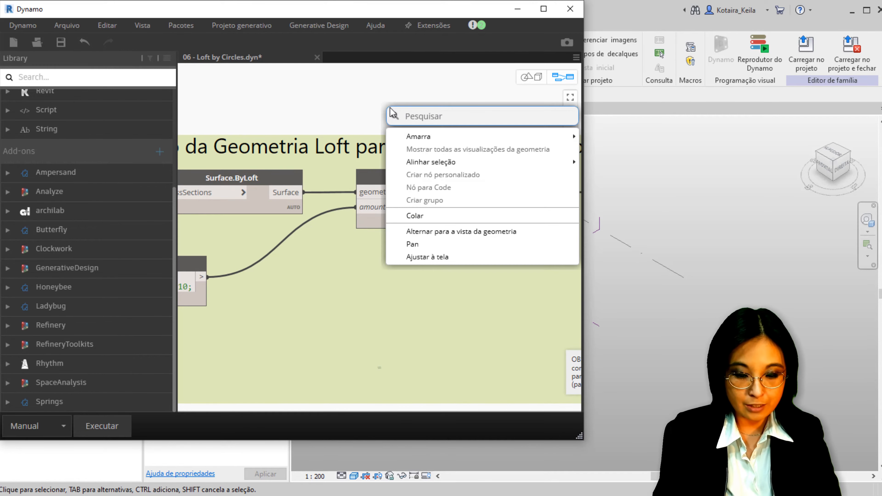
type("geometry")
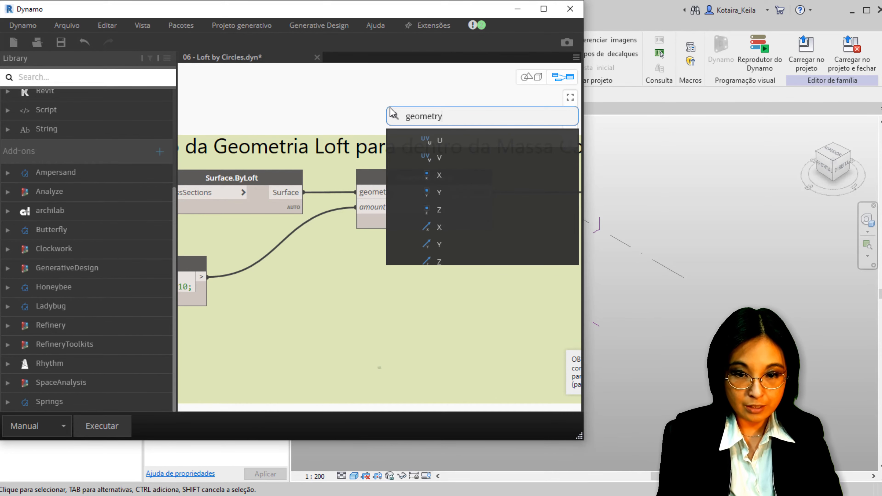
type(".scale")
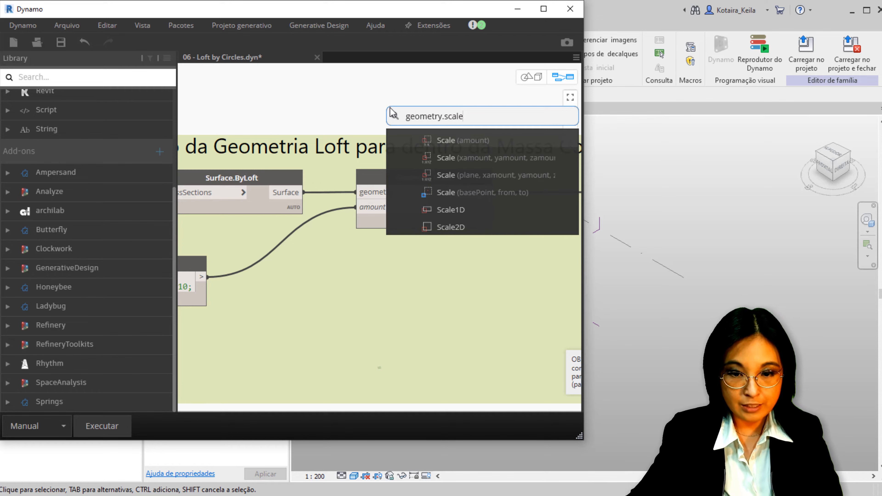
left_click(486, 141)
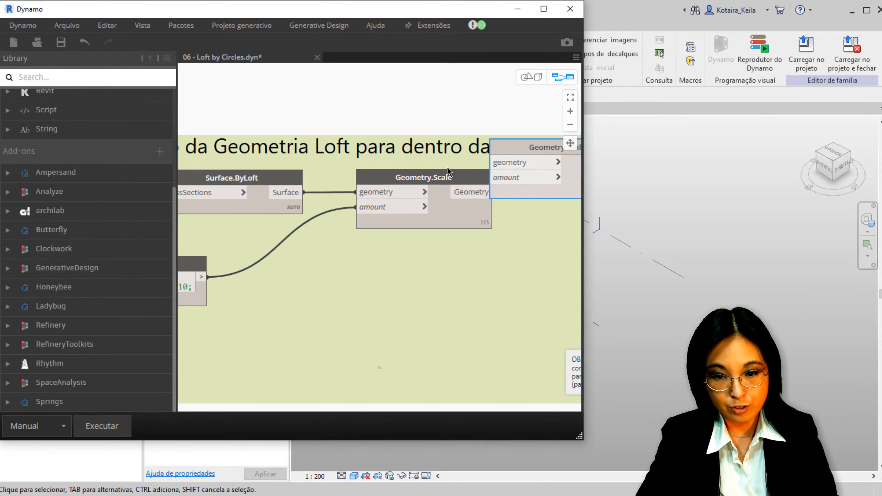
scroll(430, 170, "down", 2)
middle_click_drag(405, 197, 437, 203)
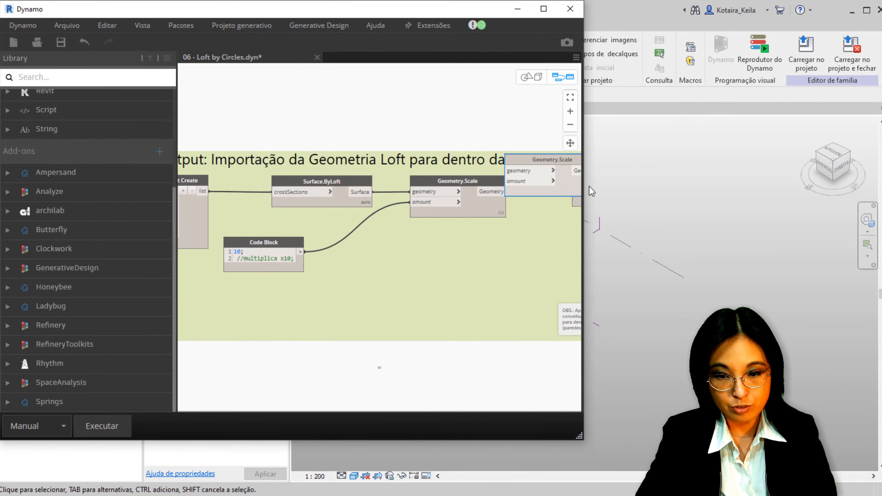
key("Delete")
Run the graph to import the scaled loft through ImportInstance.ByGeometry, and minimize Dynamo to return to Revit
middle_click_drag(535, 296, 344, 263)
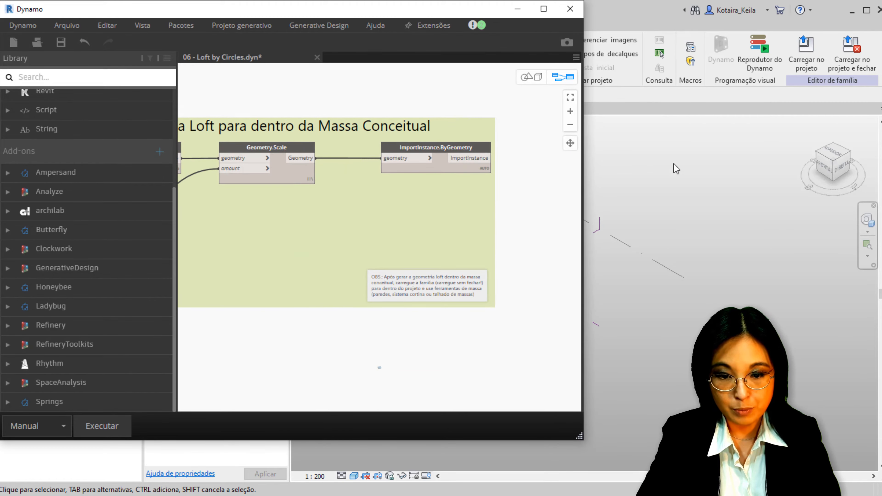
scroll(425, 163, "up", 2)
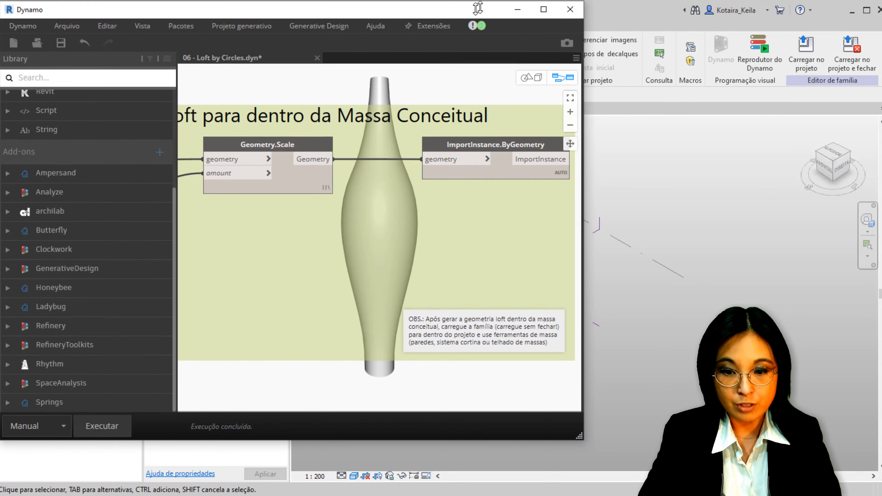
left_click_drag(475, 10, 406, 5)
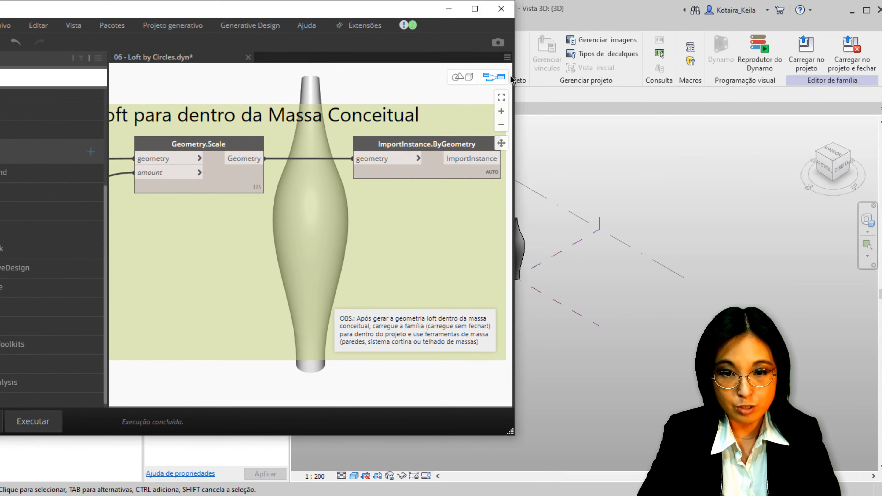
left_click(448, 8)
Open the Leste elevation view of the mass family and frame the imported loft
double_click(47, 151)
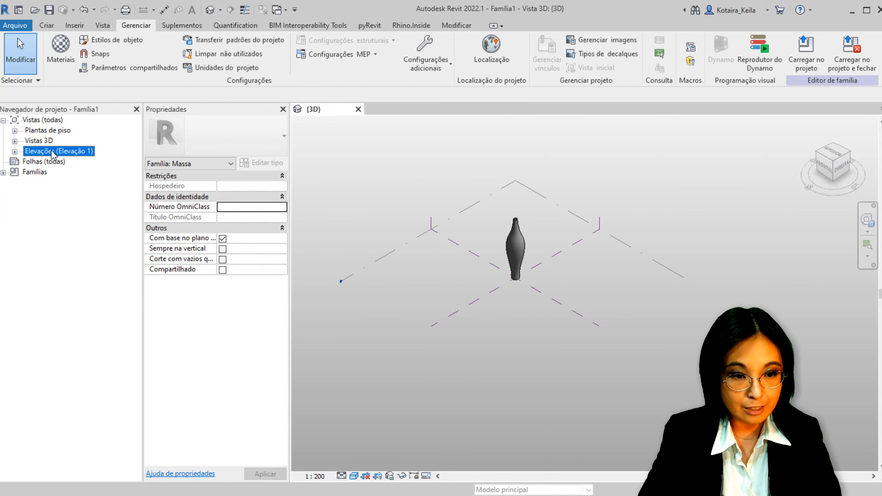
double_click(51, 161)
middle_click_drag(557, 369, 363, 355)
scroll(445, 354, "up", 2)
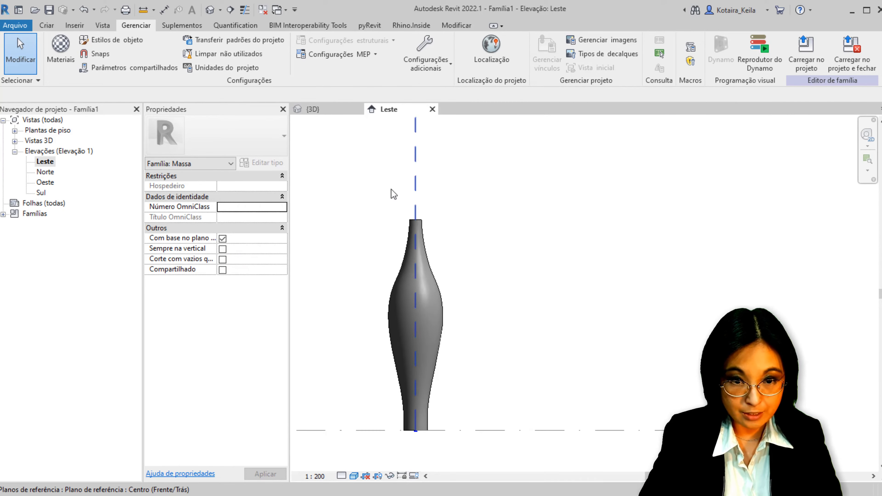
Measure the loft's height along its vertical centre axis in the Leste elevation
left_click(143, 9)
left_click(415, 216)
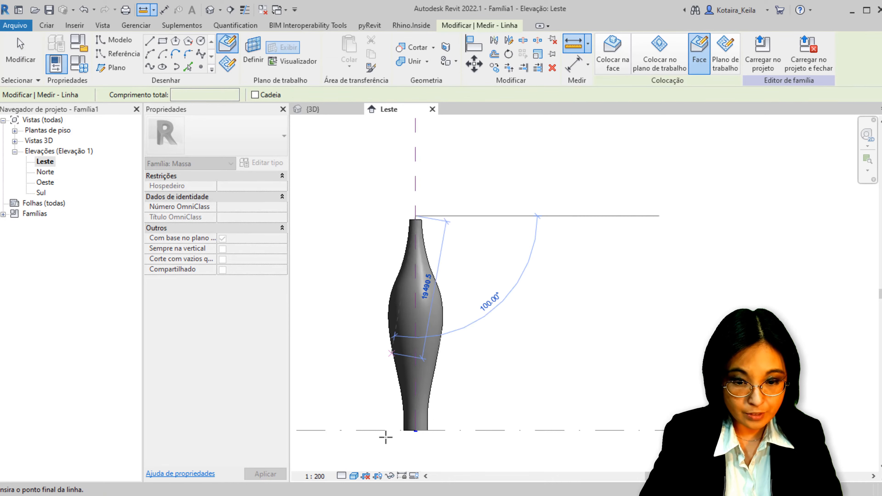
left_click(416, 437)
scroll(417, 434, "up", 2)
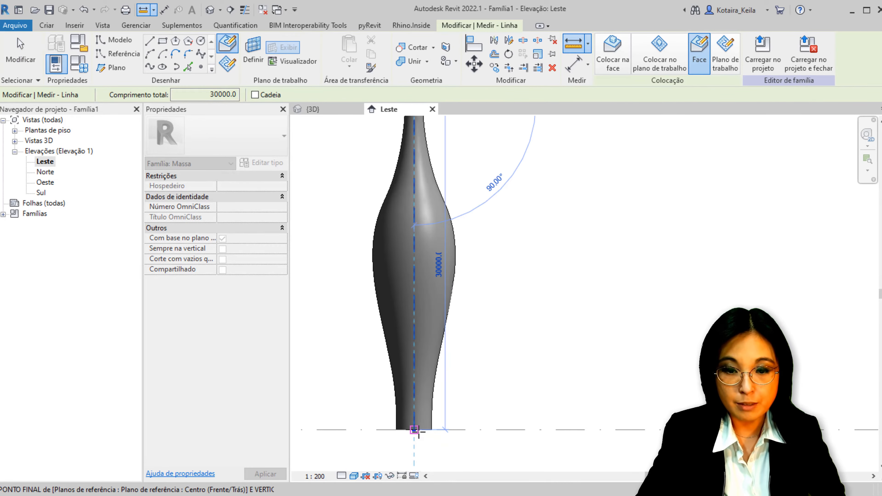
scroll(418, 432, "down", 1)
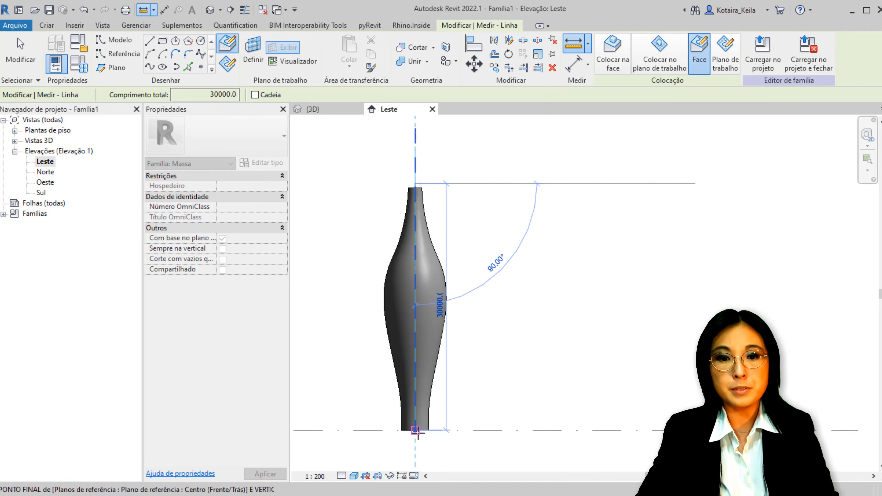
key("Escape")
key("Escape")
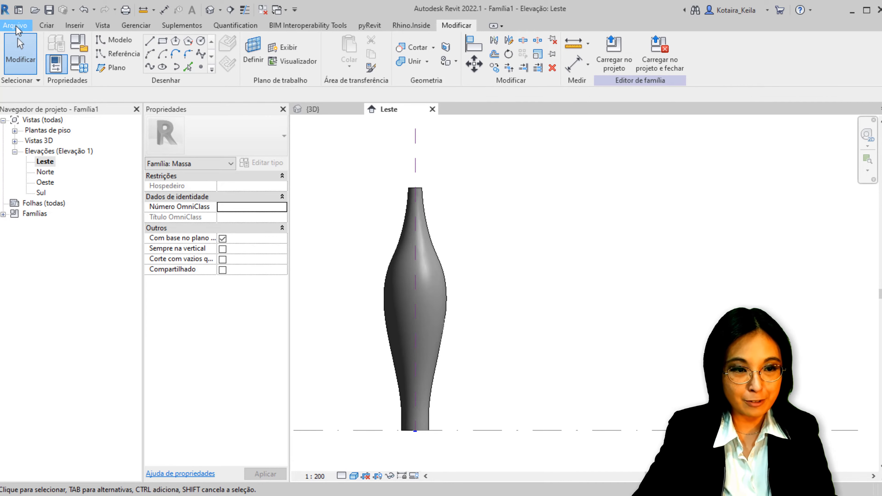
Create a new project based on the architectural template file DefaultBRAPTB.rte
left_click(16, 28)
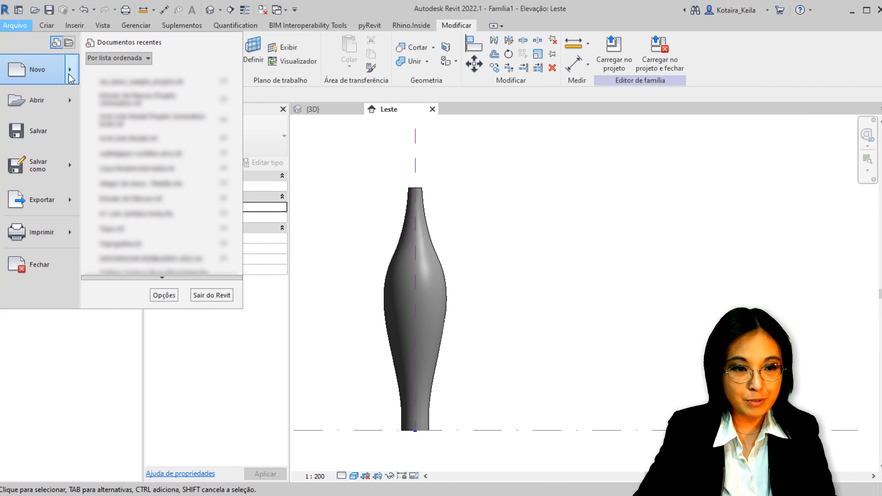
mouse_move(69, 74)
left_click(151, 82)
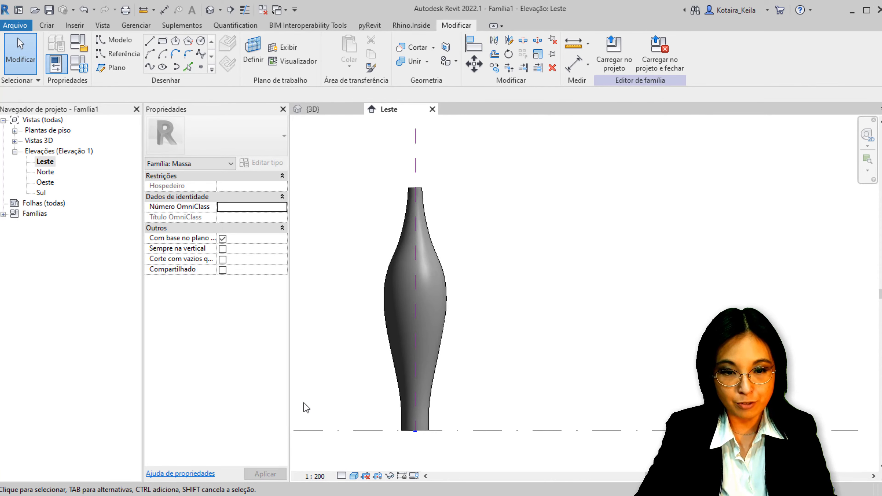
left_click(511, 162)
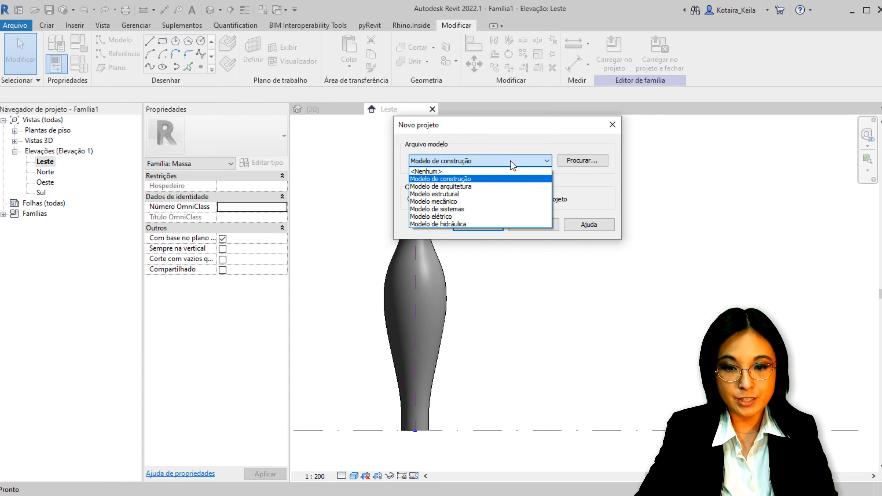
left_click(470, 187)
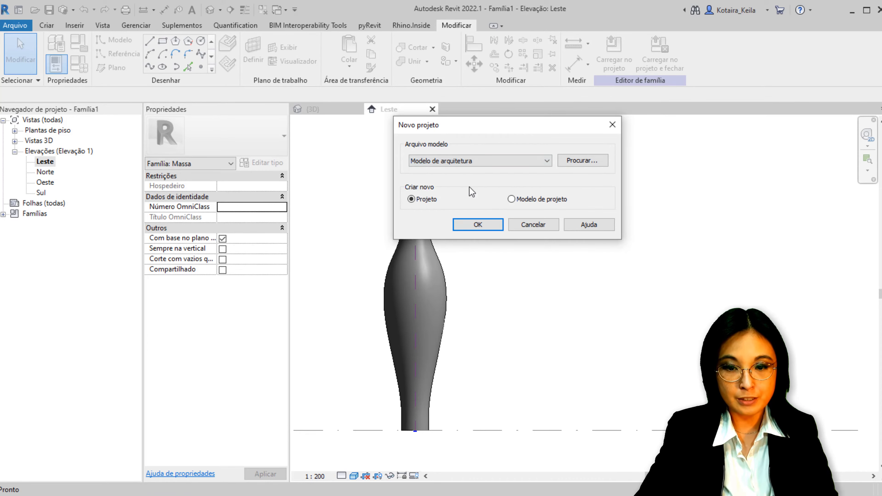
left_click(583, 161)
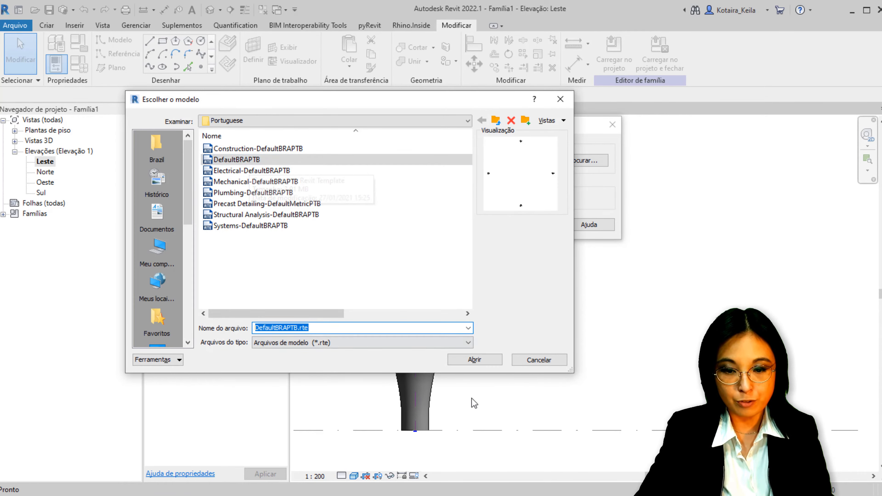
left_click(477, 361)
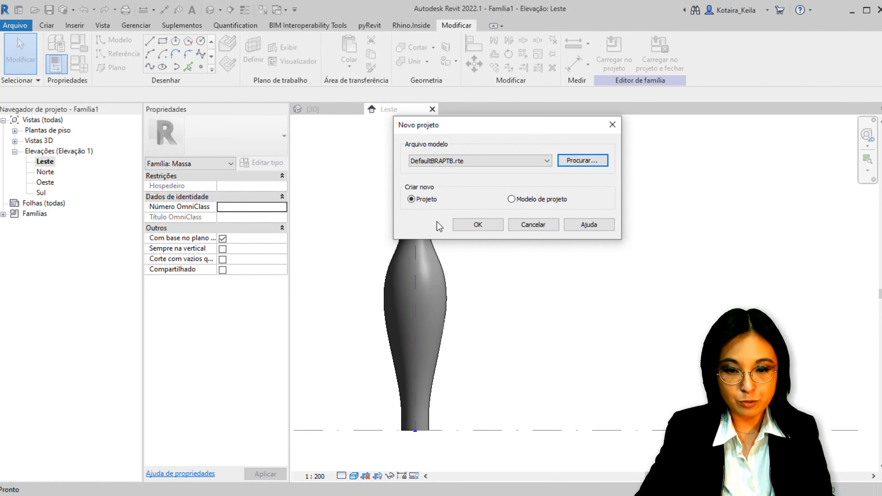
left_click(480, 225)
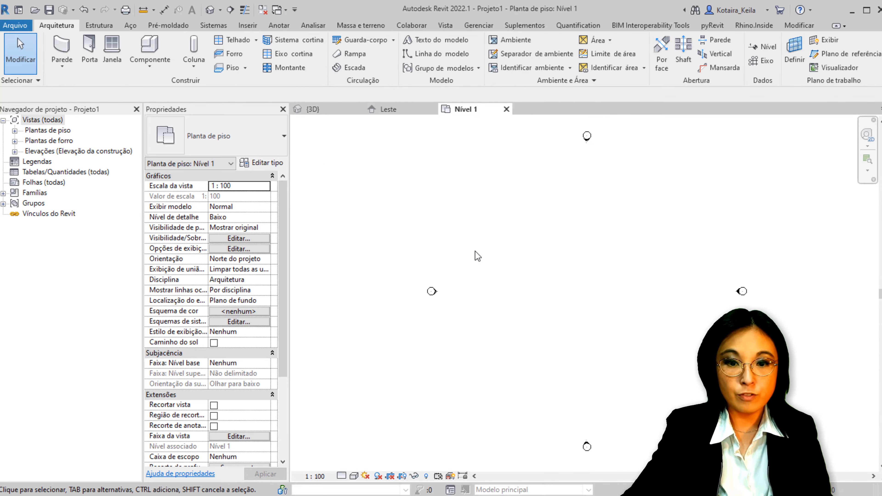
Load the mass family from the Leste view into Projeto1 and place it on Nível 1 near the centre of the elevation markers
left_click(395, 112)
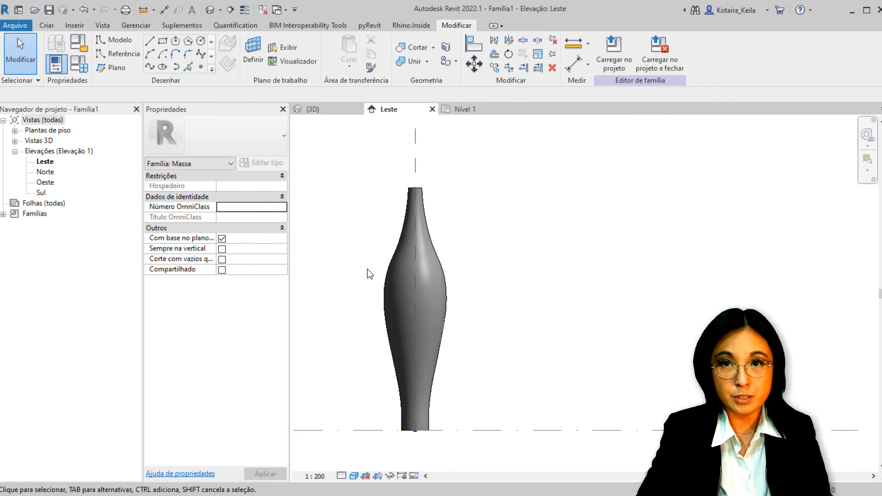
left_click(614, 66)
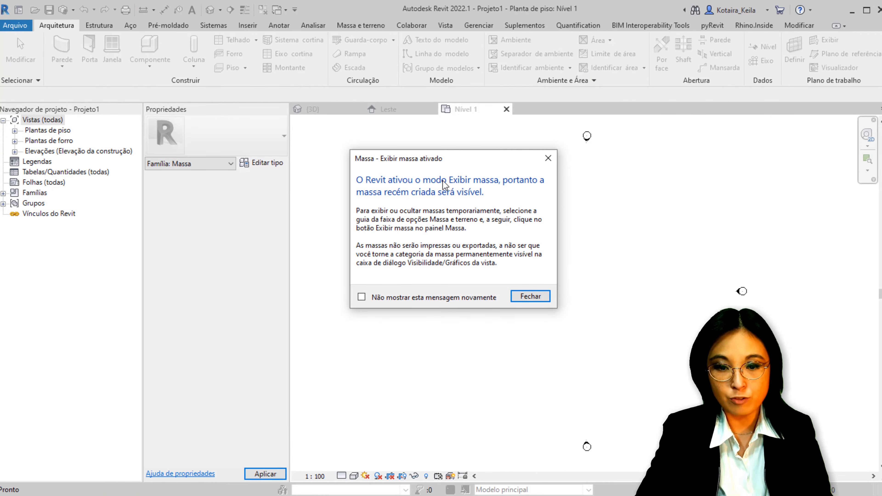
left_click(529, 296)
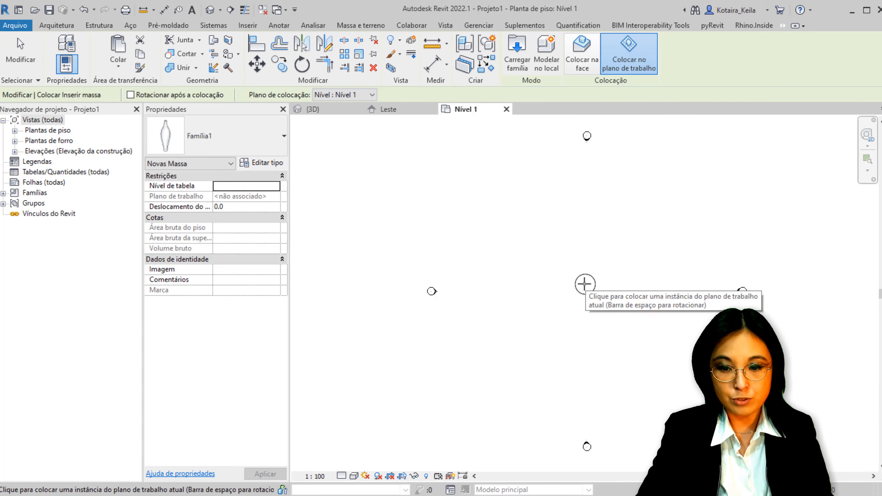
left_click(583, 286)
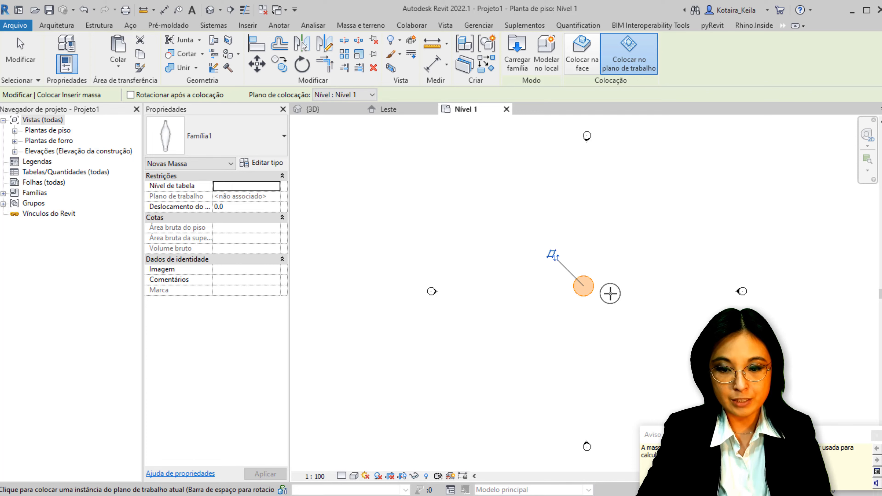
Open the project's 3D view and create a Genérico - 200 mm basic wall by face on the curved side of the mass
left_click(208, 11)
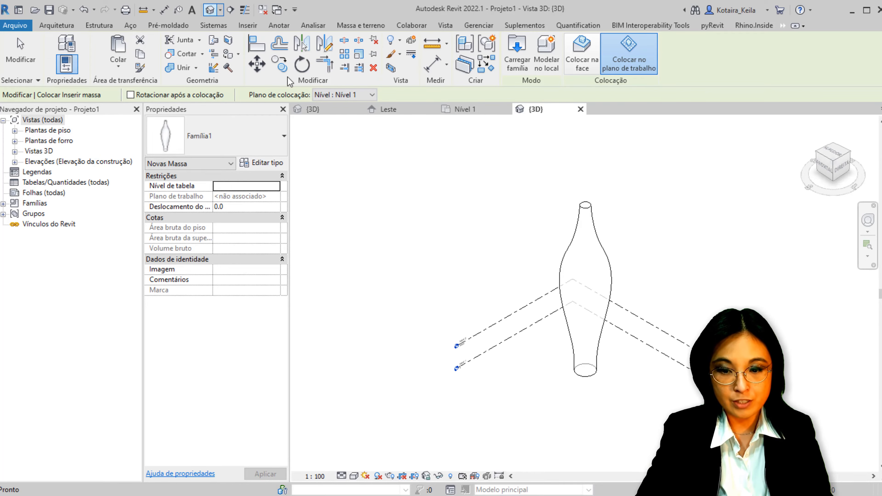
key("Escape")
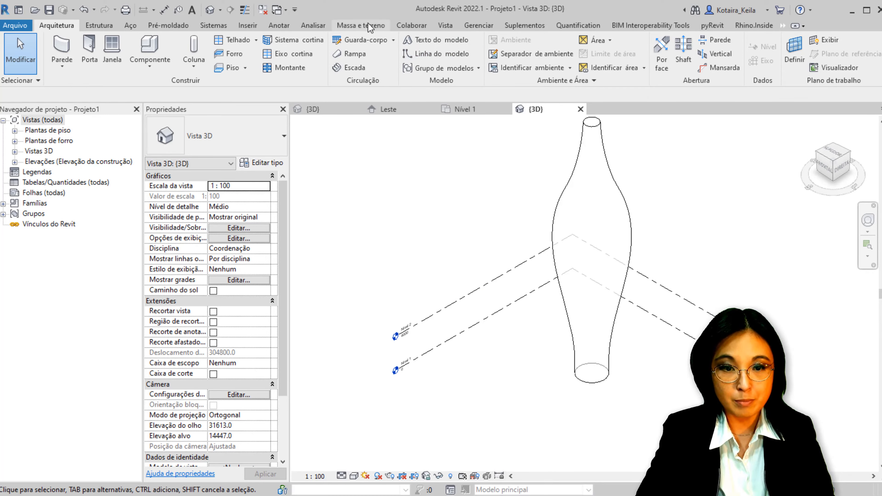
left_click(360, 26)
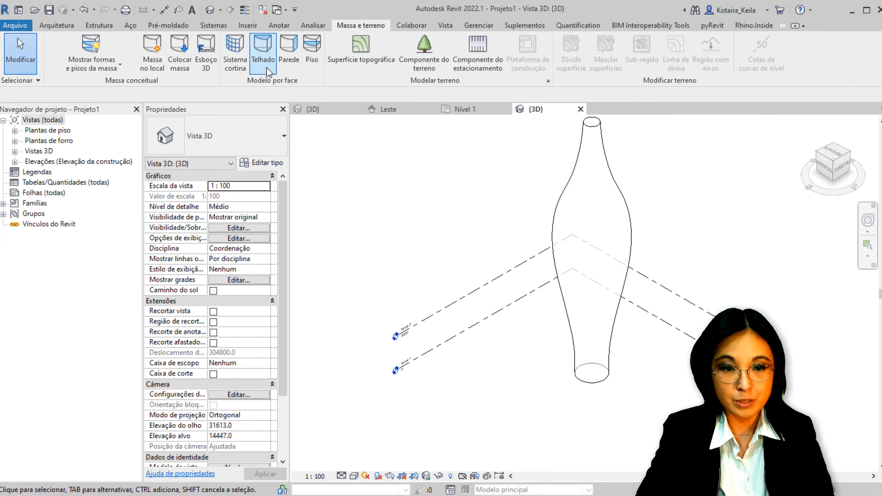
left_click(288, 57)
left_click(600, 137)
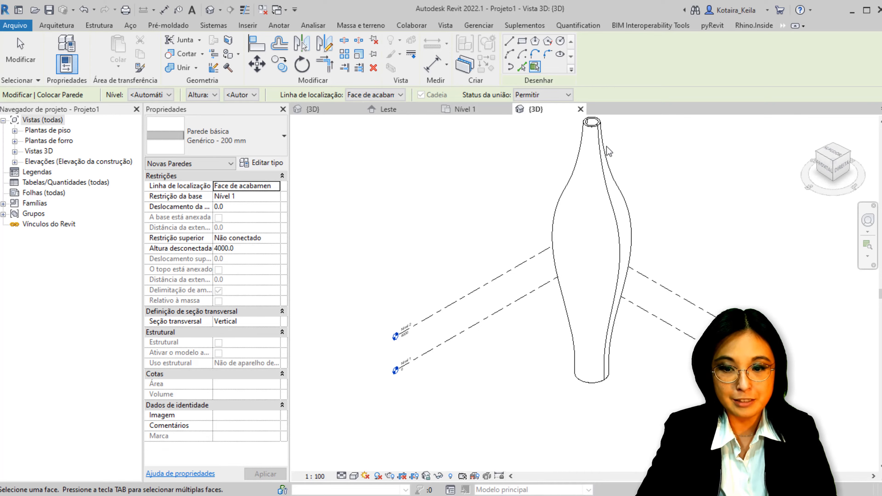
key("Escape")
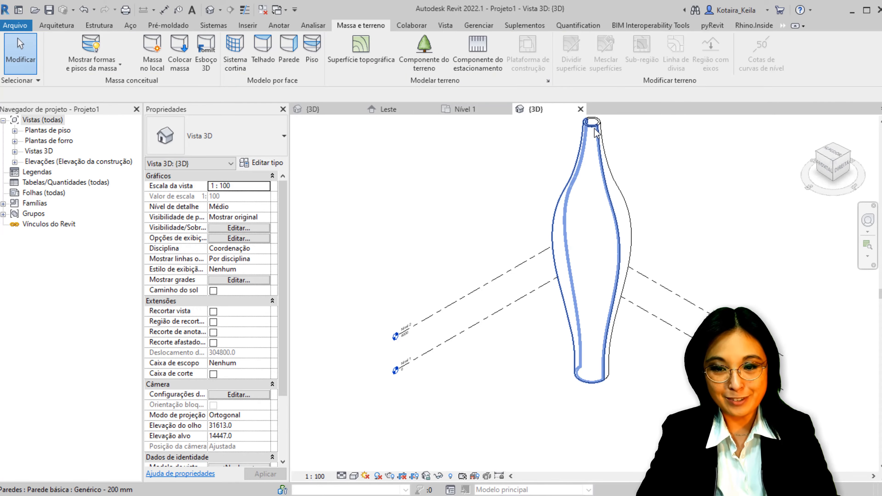
Select the halves of the curved wall to examine how they follow the mass
left_click(596, 132)
left_click(603, 137)
left_click(600, 134)
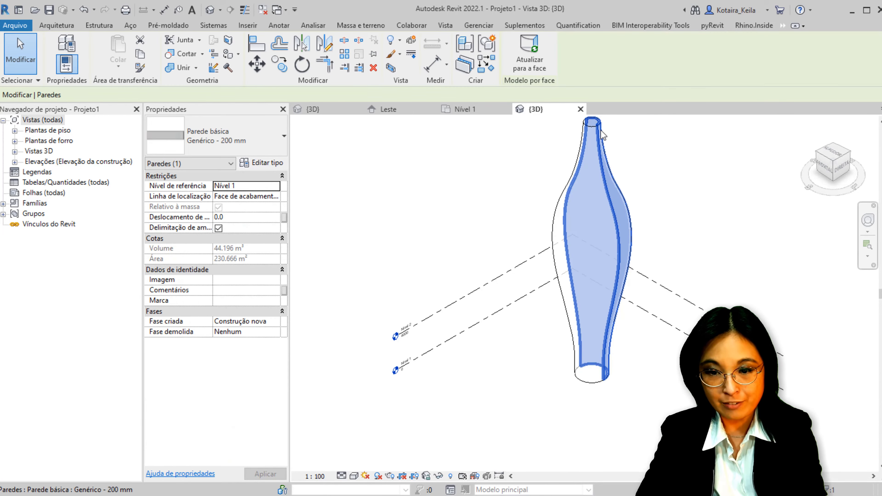
left_click(655, 163)
left_click(604, 142)
left_click(661, 171)
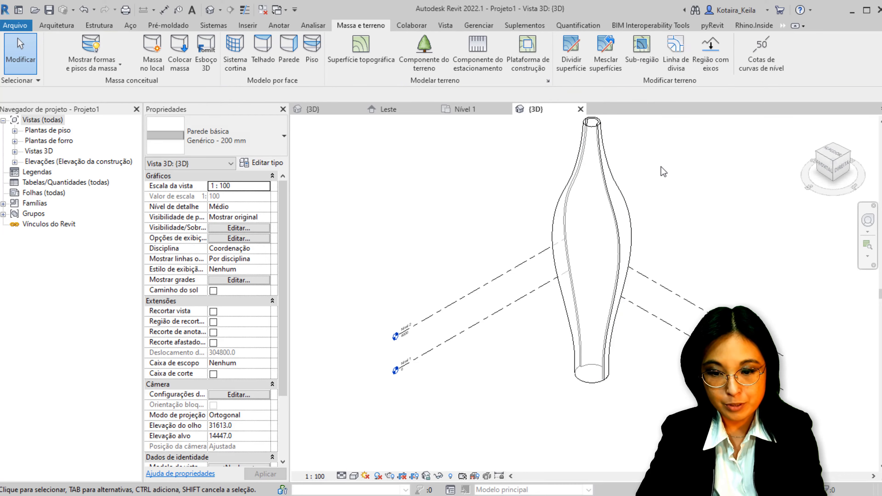
Set the project's 3D view to a shaded visual style and check the wall around the mass's upper opening
left_click(353, 475)
left_click(378, 438)
middle_click_drag(460, 402, 329, 460)
scroll(489, 173, "up", 3)
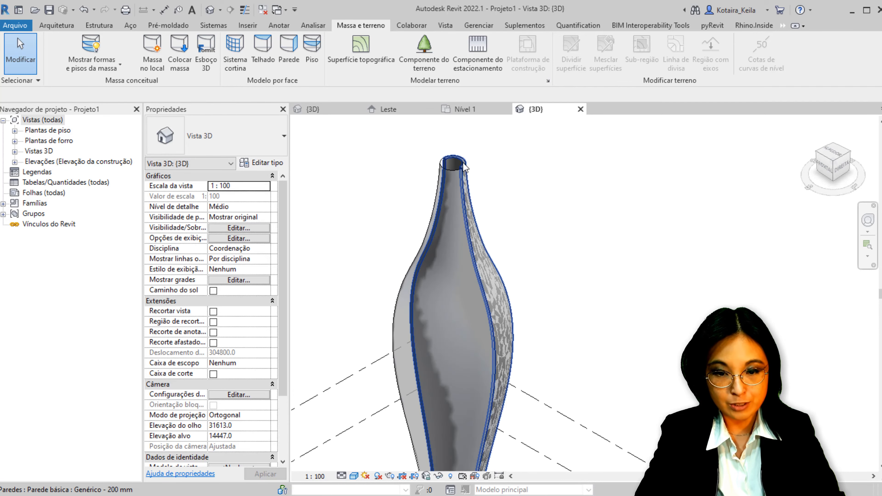
left_click(464, 167)
left_click(539, 210)
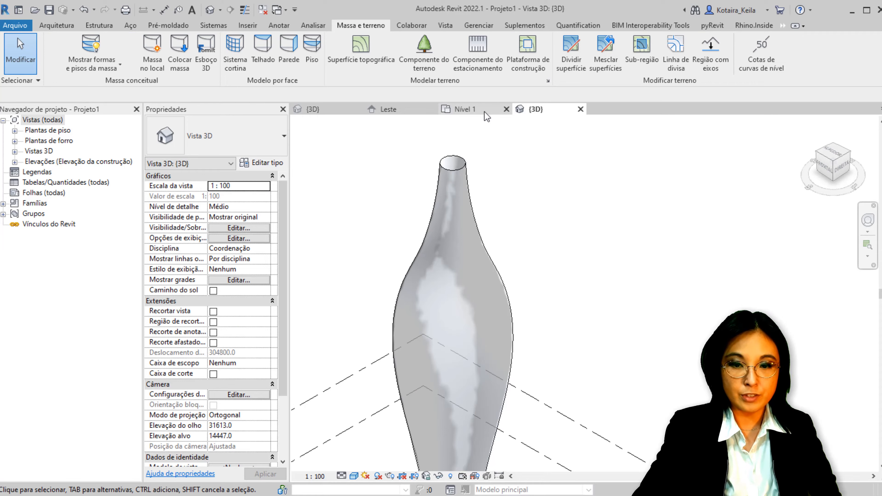
Close the Nível 1 and Leste views and return to the mass family's 3D view, framing the loft
left_click(506, 109)
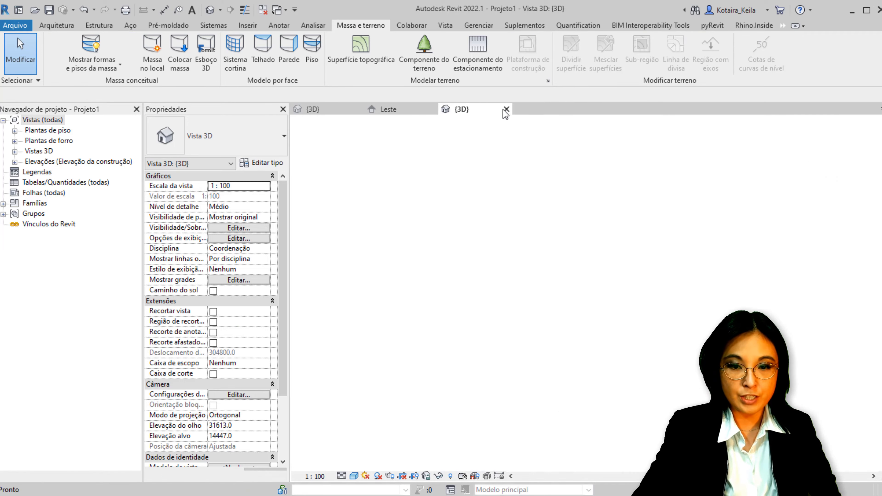
left_click(398, 110)
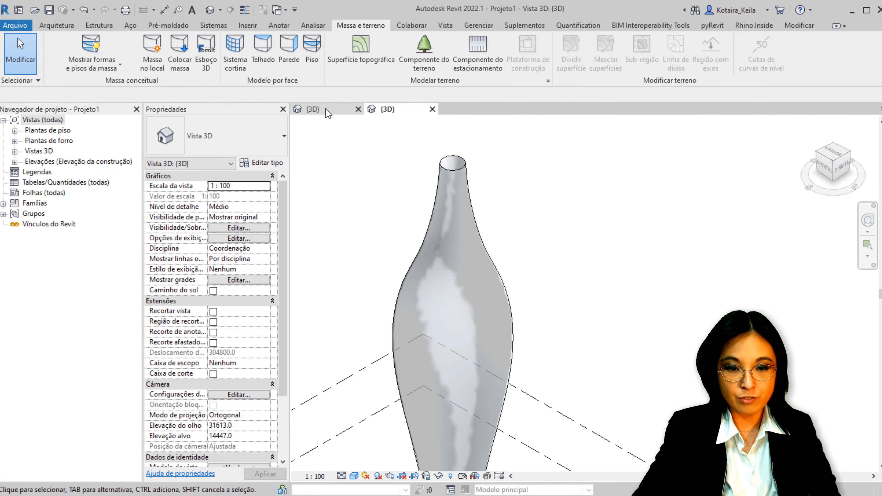
left_click(326, 110)
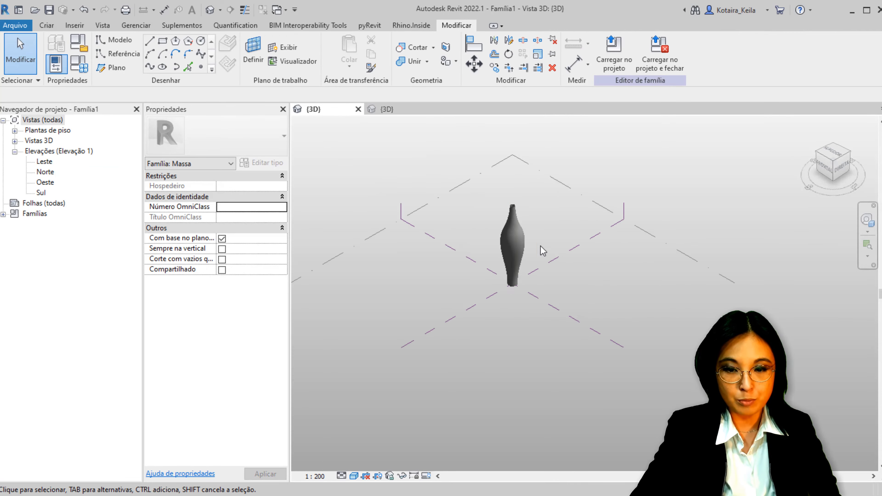
scroll(540, 246, "up", 5)
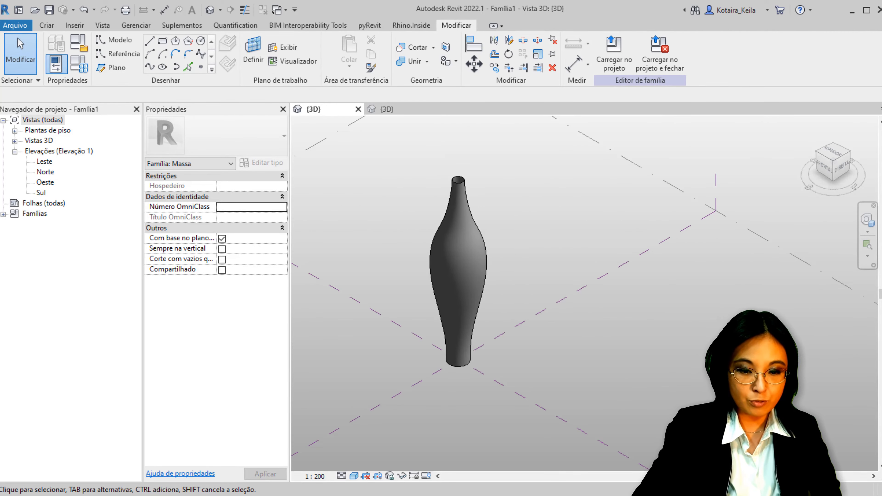
Switch to Dynamo and narrow its window so the loft in the Revit 3D view stays visible beside it
left_click(314, 469)
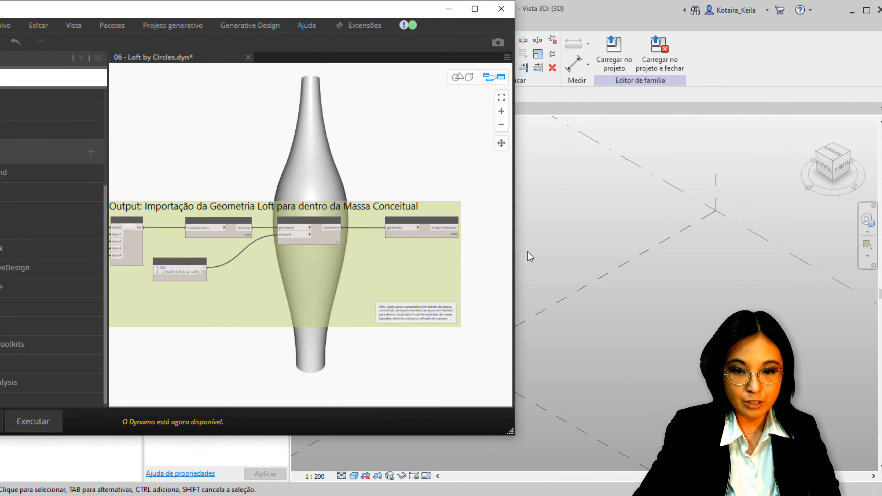
left_click_drag(515, 252, 403, 254)
middle_click_drag(448, 276, 565, 285)
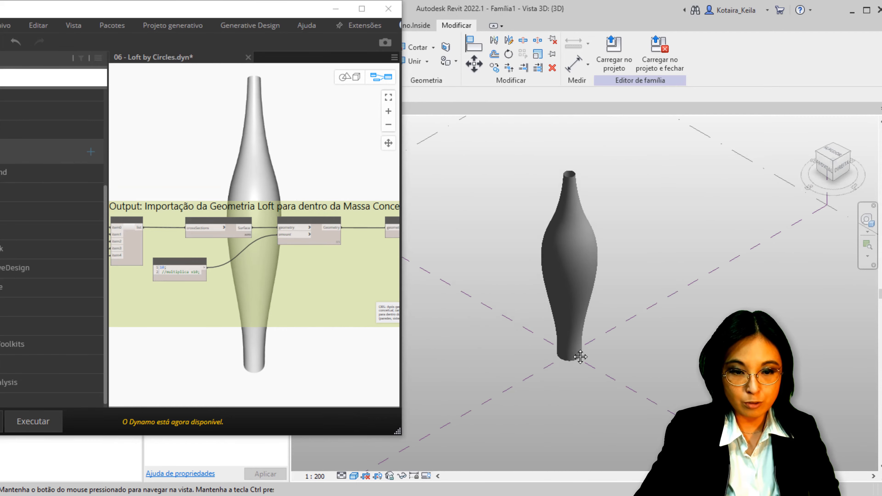
Find the slider pair of the second circle in the pink input group and set its ELEVAÇÃO to 224.4
scroll(213, 327, "down", 3)
middle_click_drag(212, 321, 362, 260)
middle_click_drag(197, 338, 366, 323)
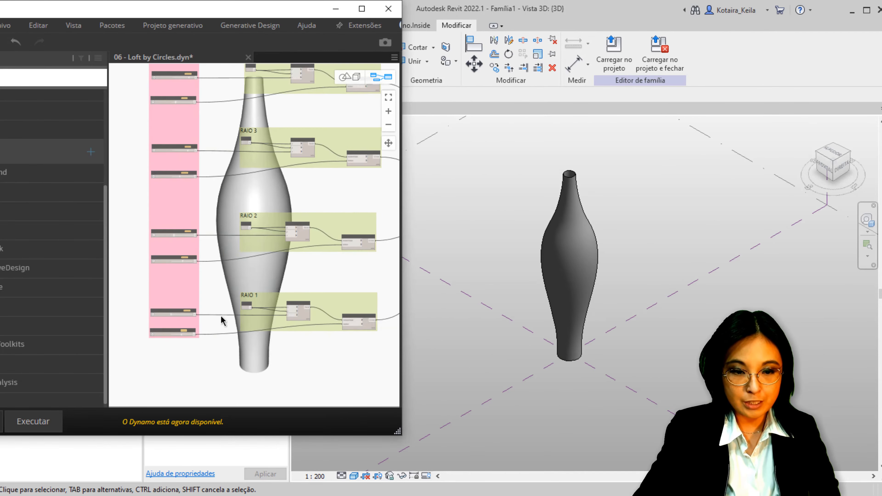
middle_click_drag(220, 314, 266, 315)
scroll(208, 252, "up", 5)
scroll(233, 253, "up", 2)
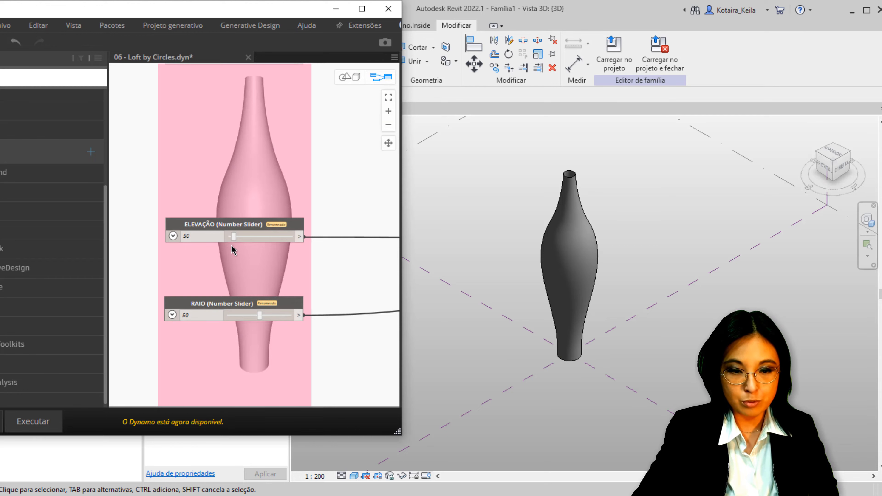
scroll(243, 363, "down", 4)
middle_click_drag(243, 364, 213, 227)
scroll(199, 321, "up", 4)
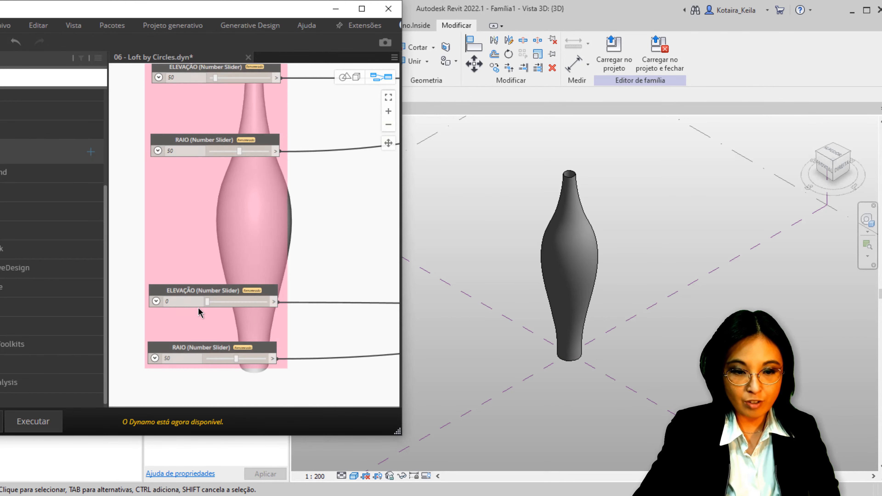
middle_click_drag(273, 243, 238, 335)
left_click_drag(219, 183, 242, 183)
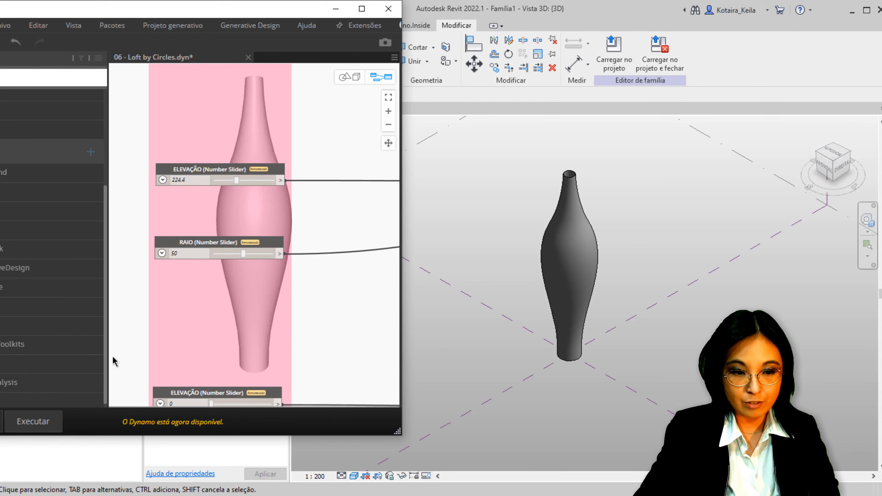
Switch the graph's run mode to Automático, and set the second circle's ELEVAÇÃO to 63.4 with a larger RAIO
middle_click_drag(113, 356, 144, 352)
left_click_drag(154, 10, 210, 21)
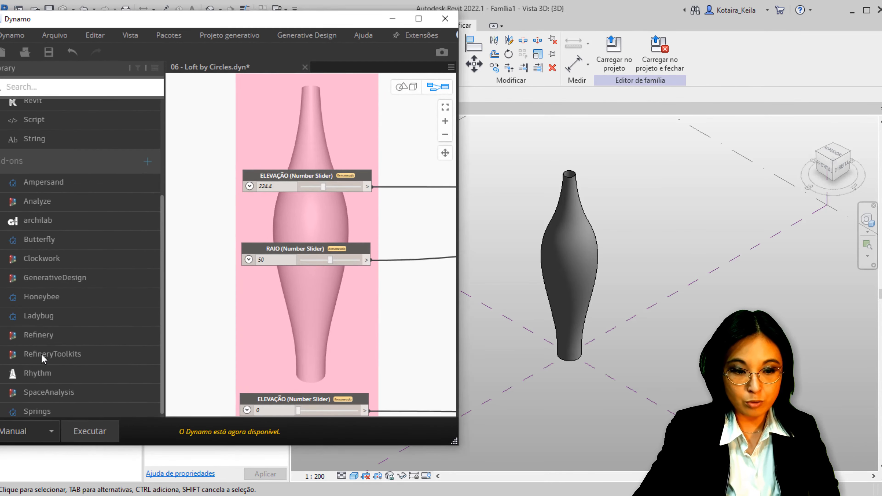
left_click(38, 431)
left_click(40, 472)
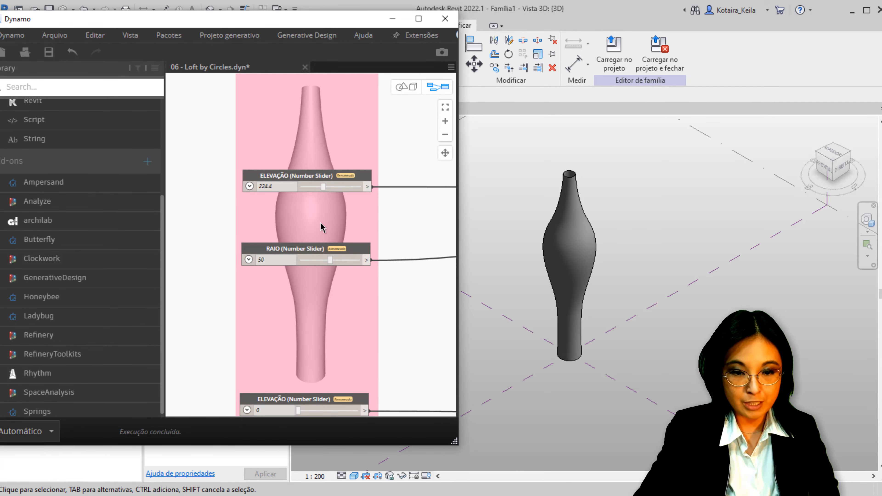
left_click_drag(323, 187, 304, 202)
mouse_move(328, 260)
left_mouse_down()
mouse_move(365, 259)
mouse_move(320, 265)
mouse_move(367, 265)
mouse_move(342, 261)
left_mouse_up()
Set the third circle's ELEVAÇÃO to 646.3 and its RAIO to 96.2
middle_click_drag(371, 211, 366, 376)
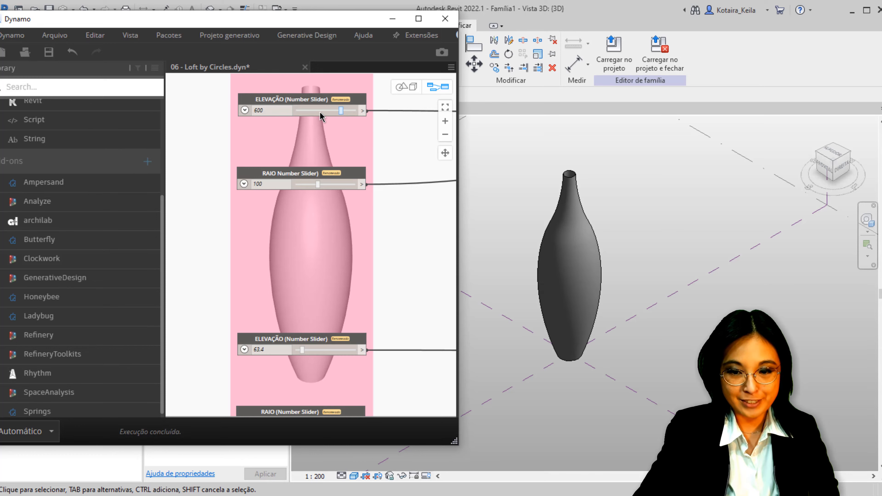
left_click_drag(320, 114, 338, 115)
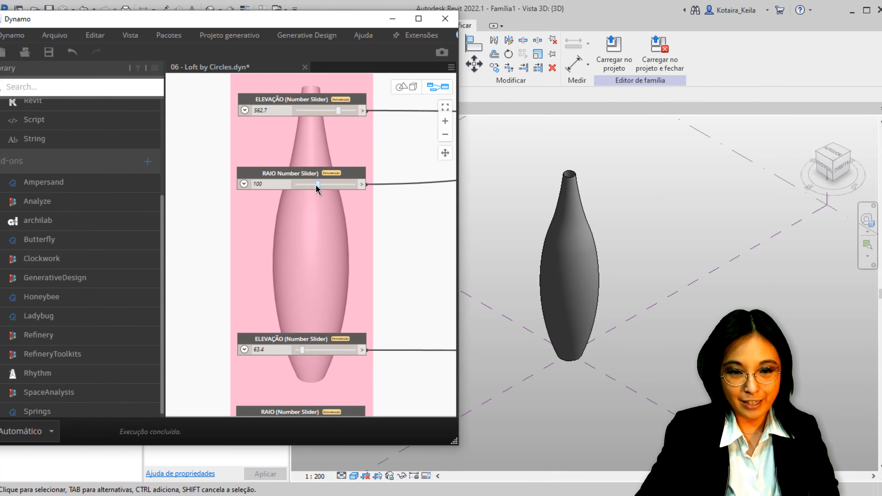
left_click_drag(337, 111, 345, 112)
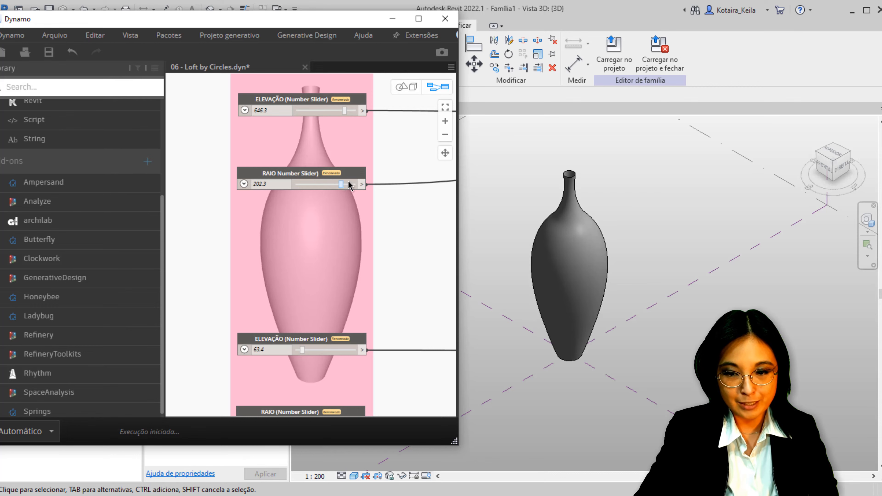
mouse_move(317, 184)
left_mouse_down()
mouse_move(341, 185)
mouse_move(316, 187)
left_mouse_up()
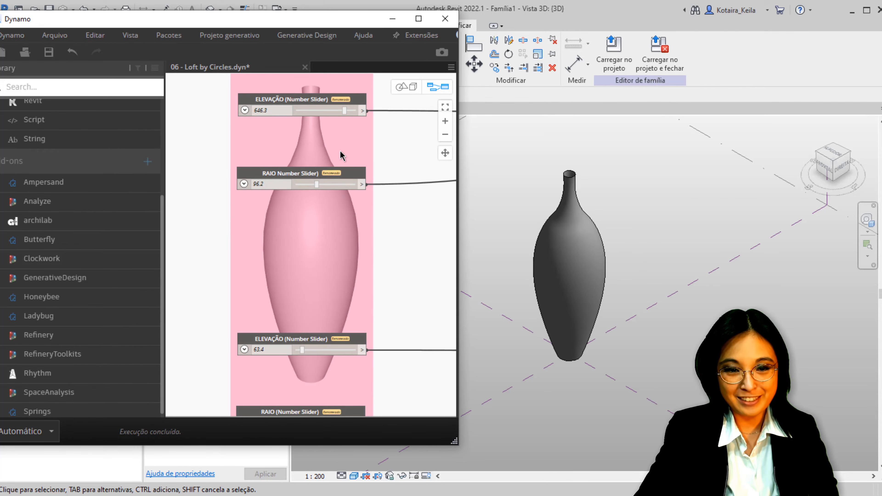
Set the fourth circle's ELEVAÇÃO to 717 and its RAIO to 50.8
middle_click_drag(339, 150, 319, 344)
scroll(286, 167, "up", 3)
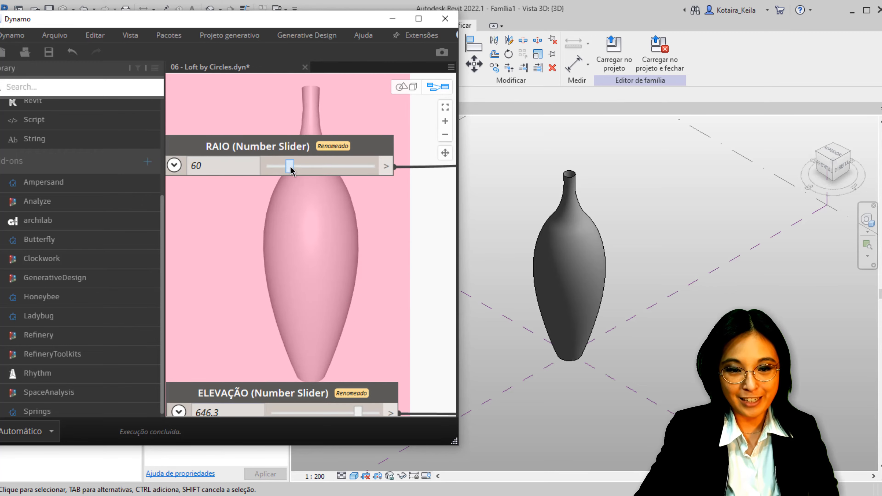
mouse_move(289, 167)
left_mouse_down()
mouse_move(323, 166)
mouse_move(277, 180)
mouse_move(313, 174)
mouse_move(296, 170)
left_mouse_up()
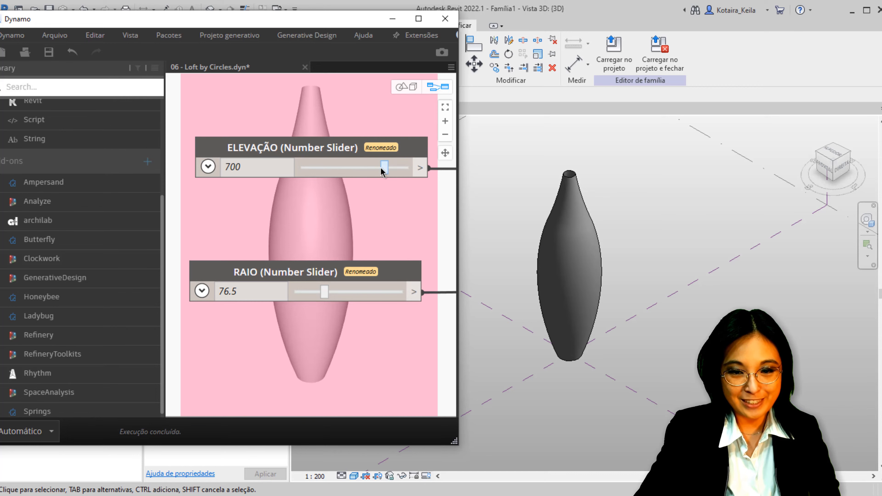
left_click(389, 168)
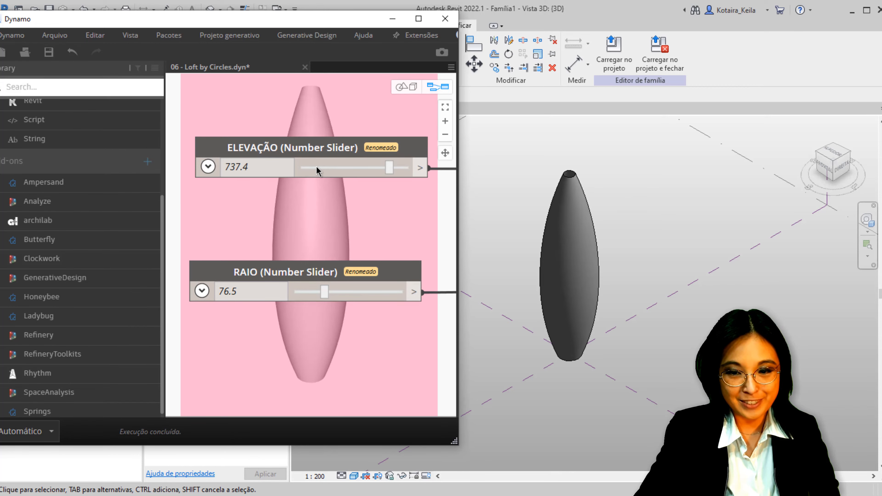
mouse_move(384, 175)
left_mouse_down()
mouse_move(302, 175)
mouse_move(393, 171)
mouse_move(354, 172)
mouse_move(386, 170)
left_mouse_up()
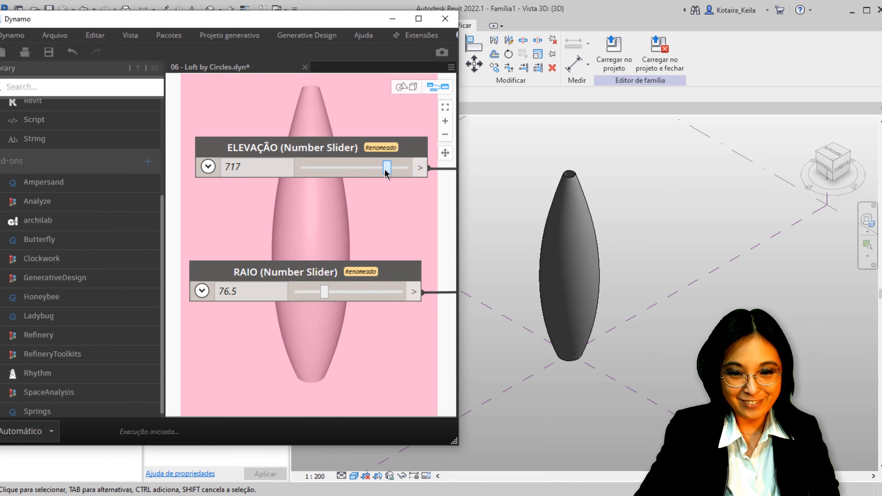
mouse_move(325, 297)
left_mouse_down()
mouse_move(305, 295)
mouse_move(348, 287)
mouse_move(312, 287)
left_mouse_up()
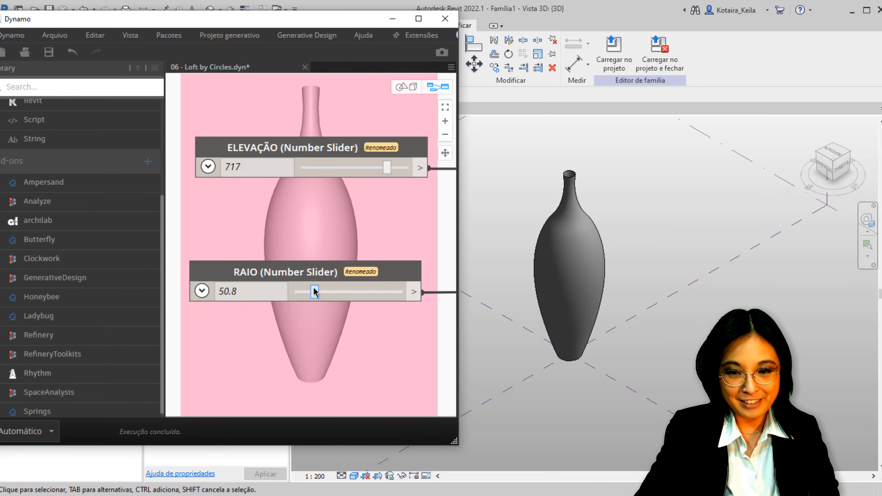
Set the fifth, topmost circle's ELEVAÇÃO to 900 and its RAIO to 100
middle_click_drag(373, 183, 361, 290)
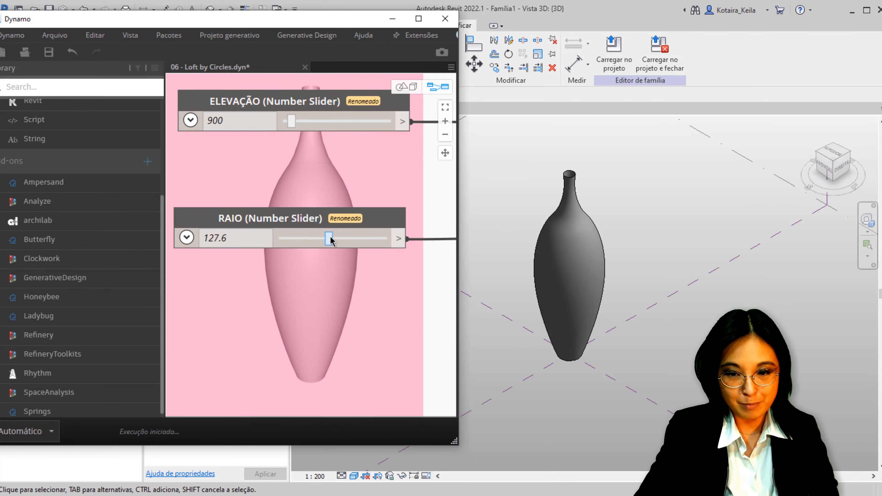
mouse_move(330, 240)
left_mouse_down()
mouse_move(360, 240)
mouse_move(318, 248)
left_mouse_up()
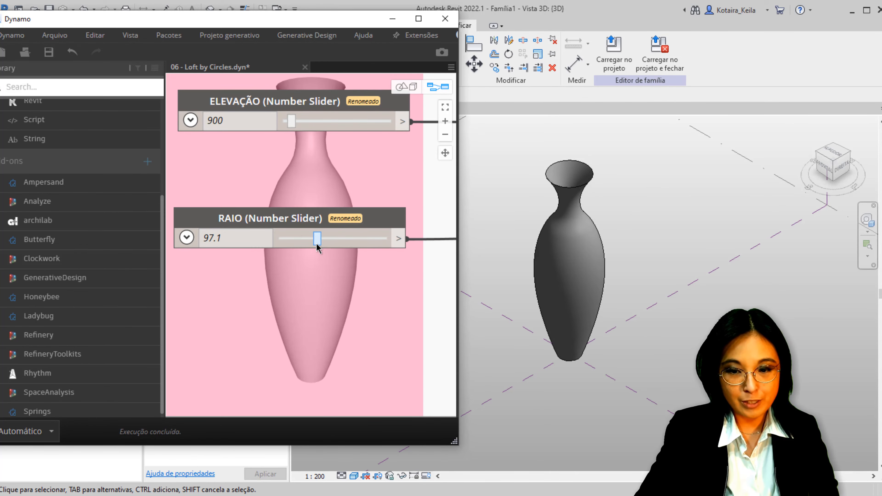
mouse_move(294, 125)
left_mouse_down()
mouse_move(337, 123)
mouse_move(298, 122)
left_mouse_up()
double_click(264, 122)
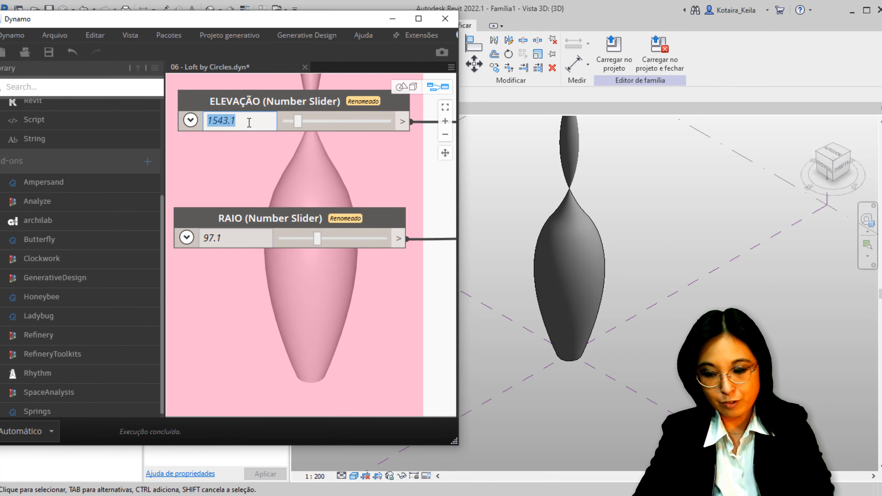
type("900")
key("Return")
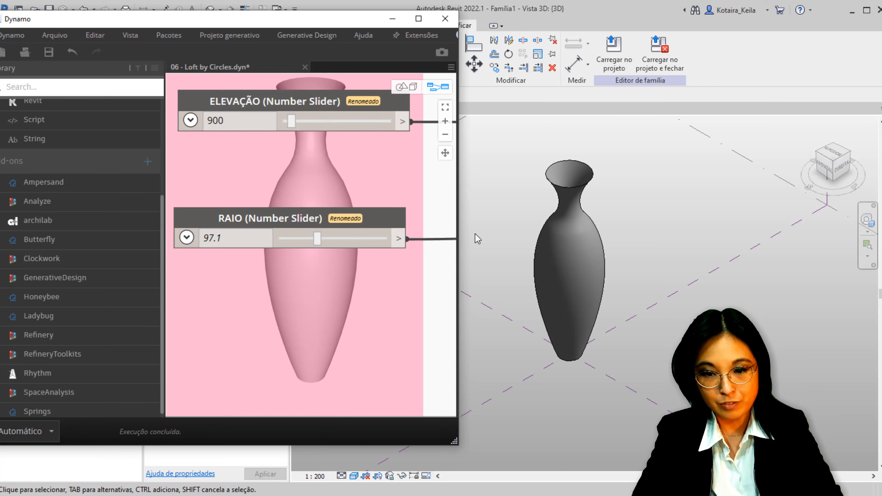
double_click(247, 123)
double_click(239, 239)
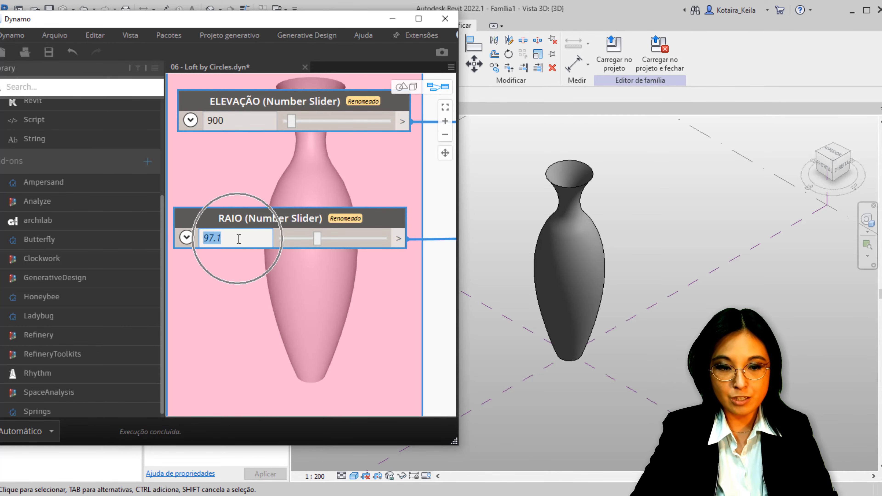
type("100")
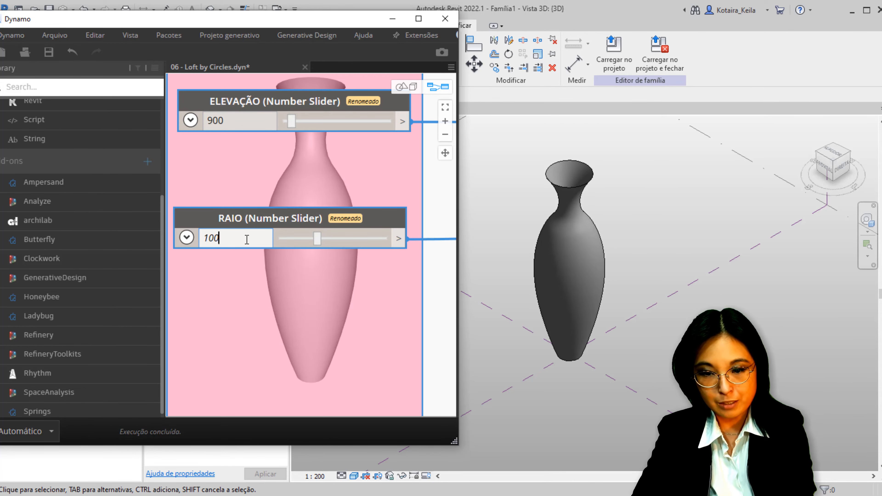
key("Return")
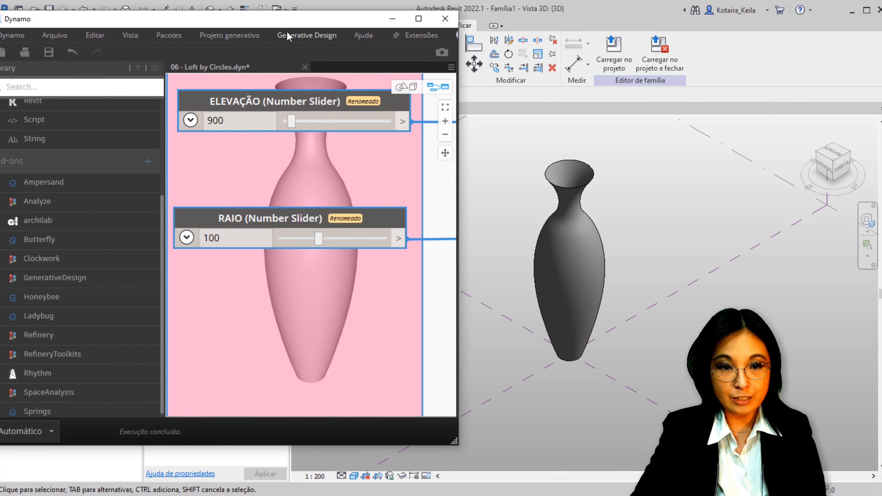
Switch the Dynamo graph's run mode to Manual
left_click_drag(313, 19, 377, 21)
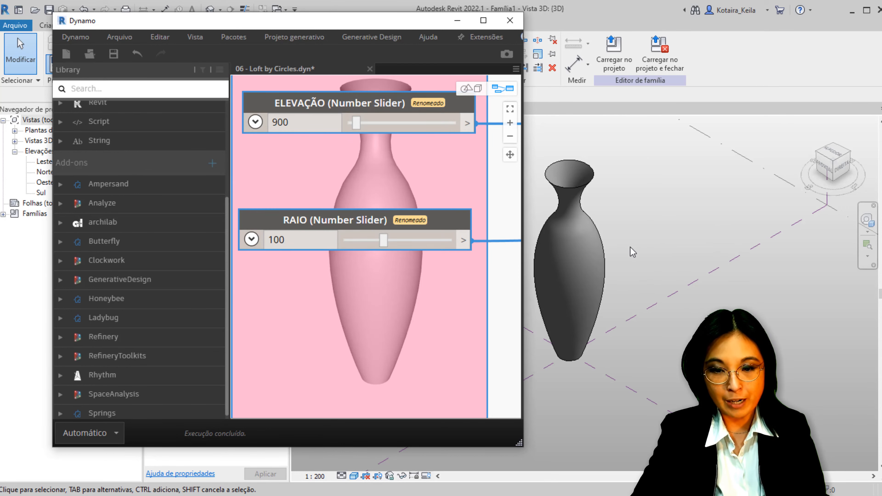
left_click(114, 434)
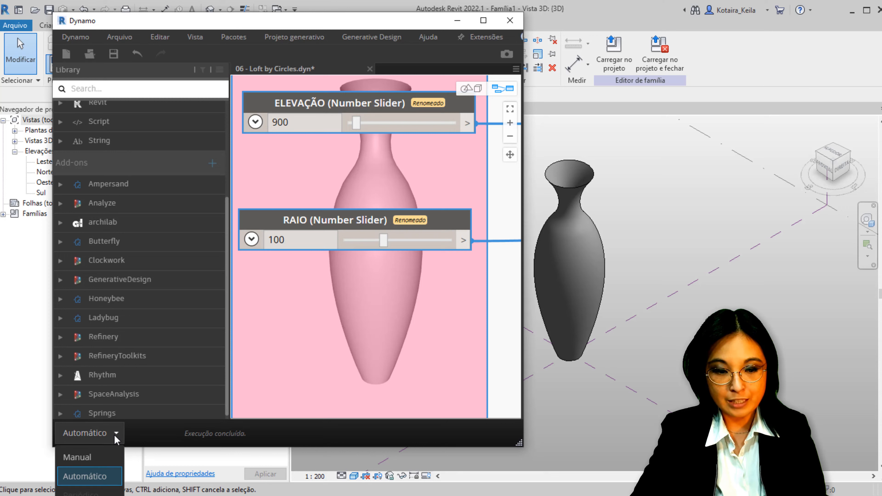
left_click(94, 454)
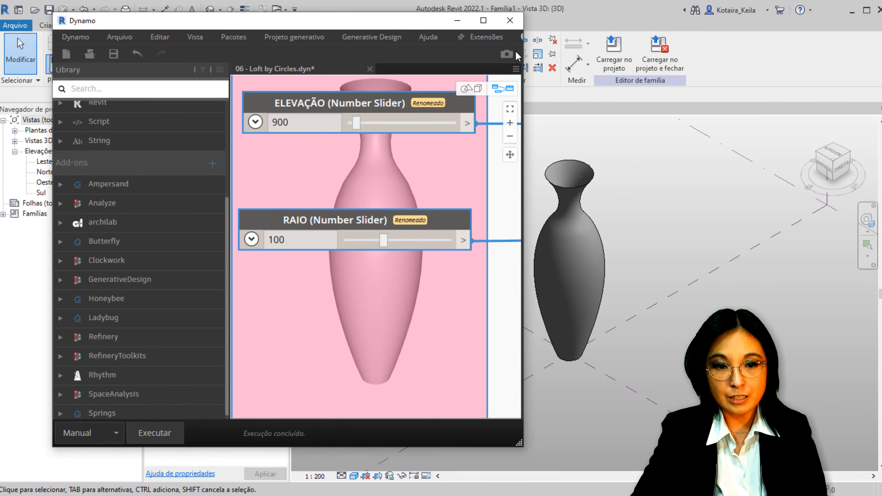
Minimize Dynamo and load the mass family into the Revit project, replacing the existing version without its parameter values
left_click(457, 20)
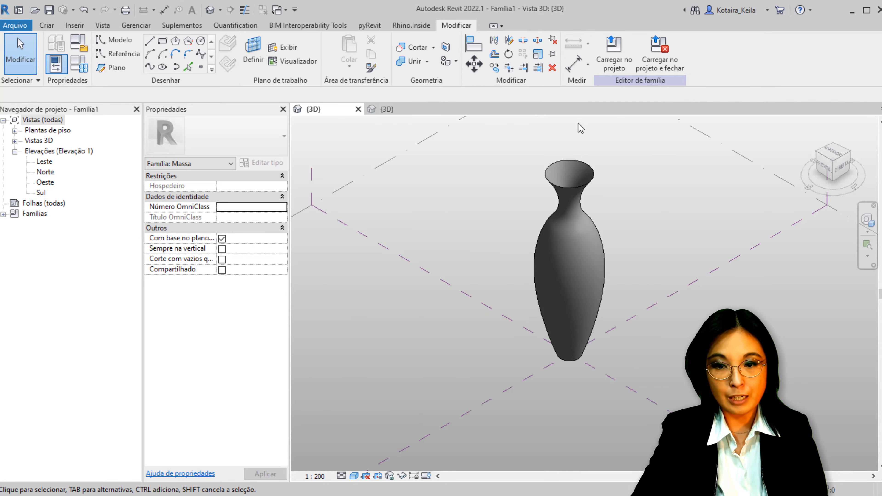
left_click(614, 64)
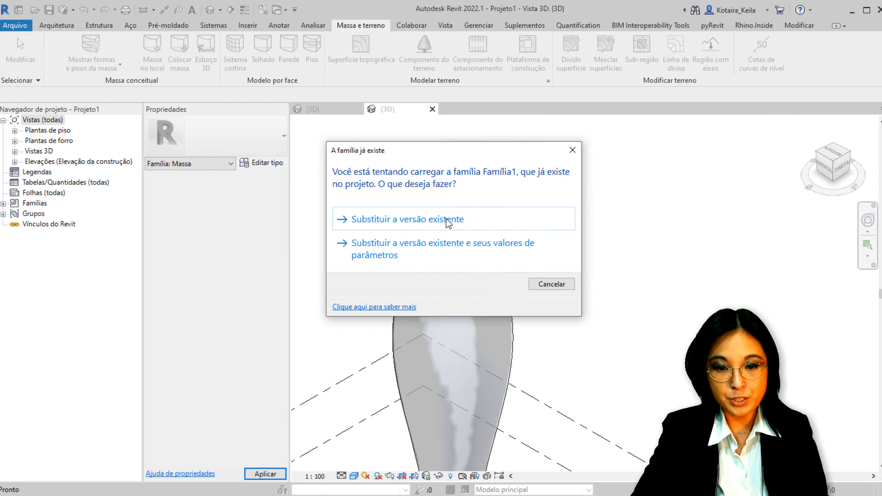
left_click(446, 219)
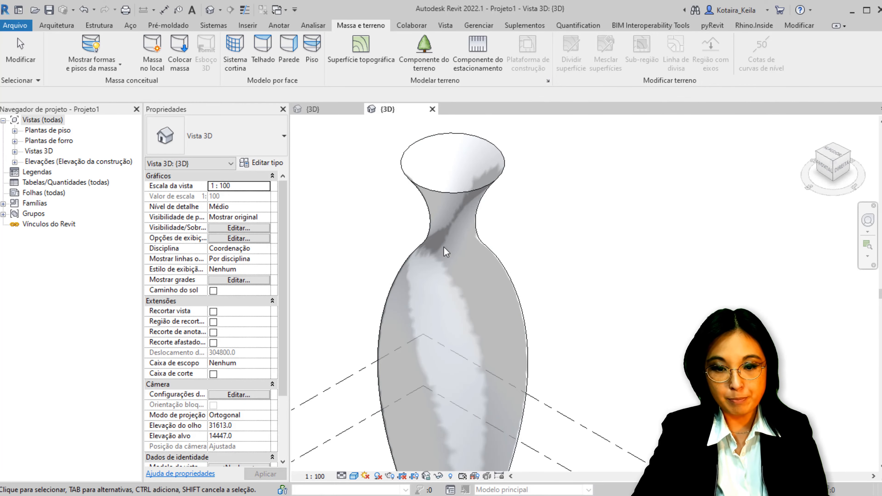
Apply the Genérico - 200 mm wall by face to the vase mass, and set mass display to follow the view settings
scroll(465, 262, "down", 1)
middle_click_drag(470, 267, 427, 253)
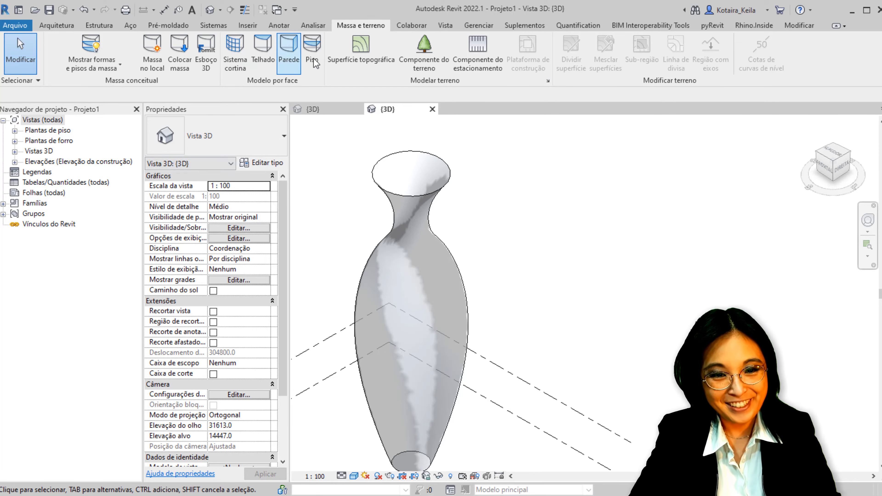
left_click(296, 60)
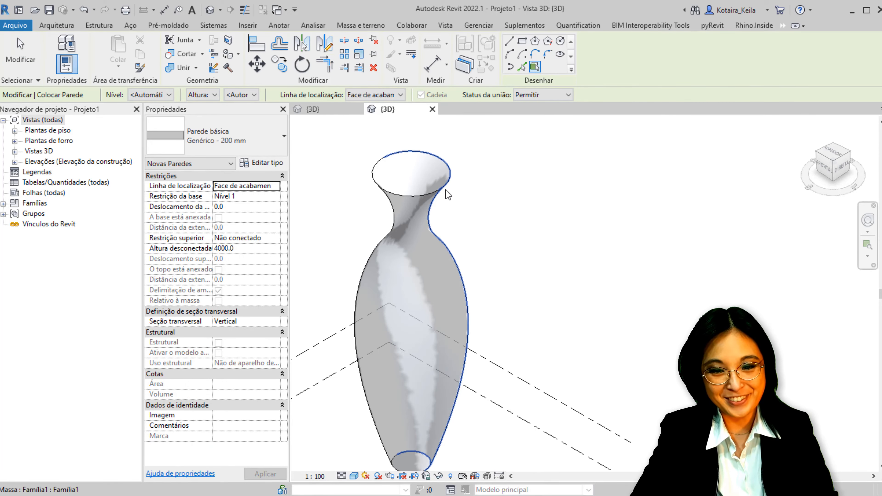
left_click(396, 198)
middle_click_drag(455, 354, 495, 324)
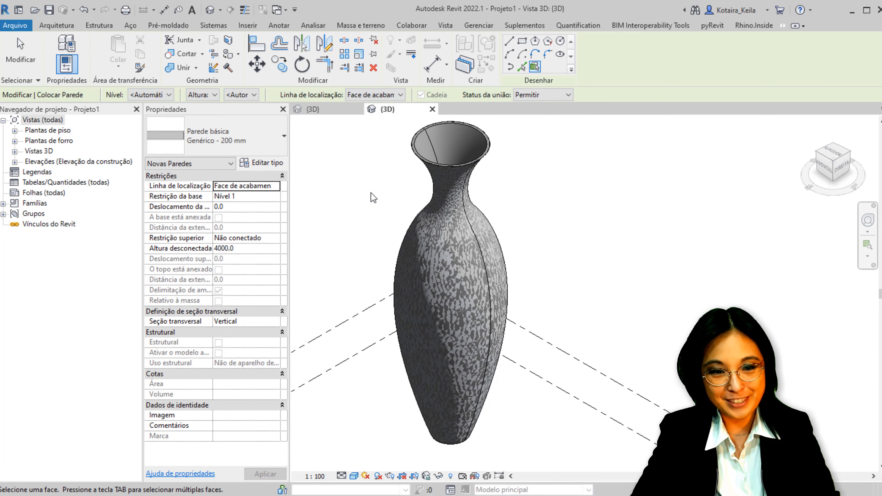
key("Escape")
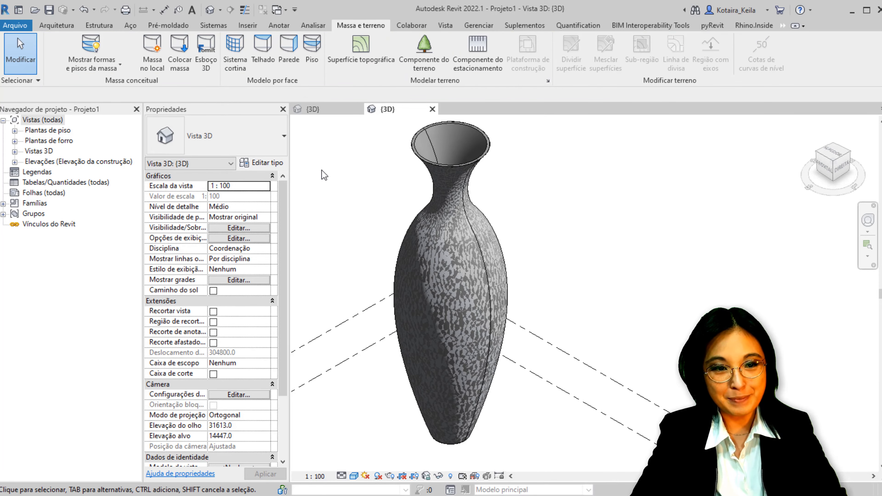
left_click(109, 68)
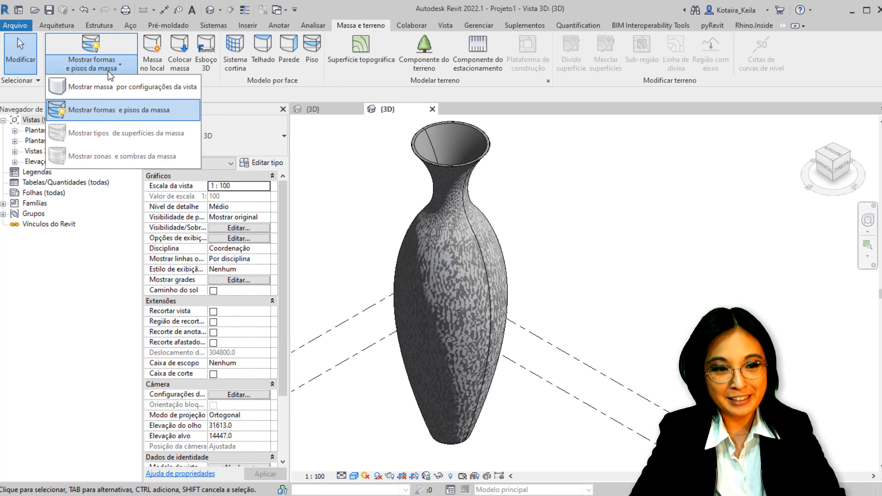
left_click(87, 87)
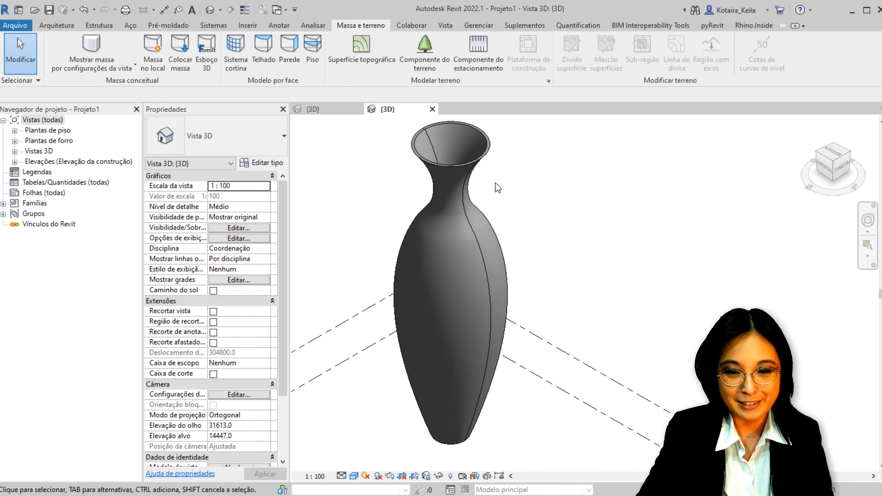
Assign the Faixa de estacionamento material, found by searching for "pint", to the Estrutura layer of the vase's Genérico - 200 mm wall type
left_click(456, 167)
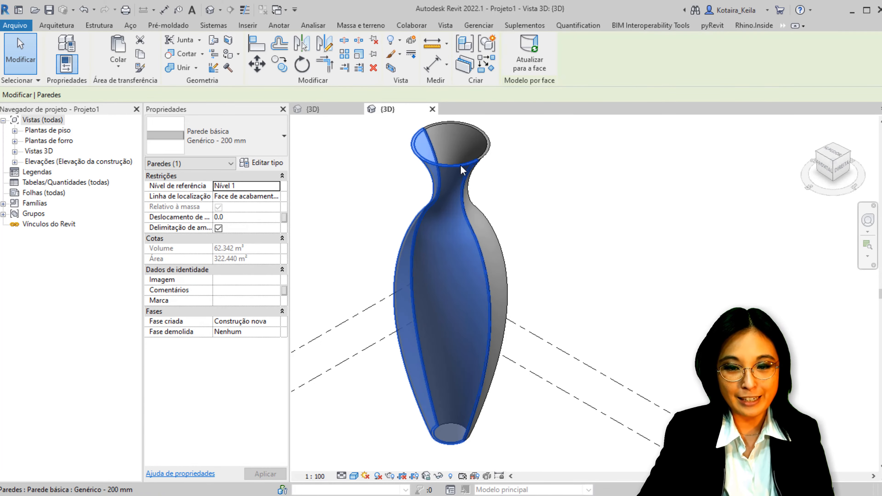
left_click(276, 164)
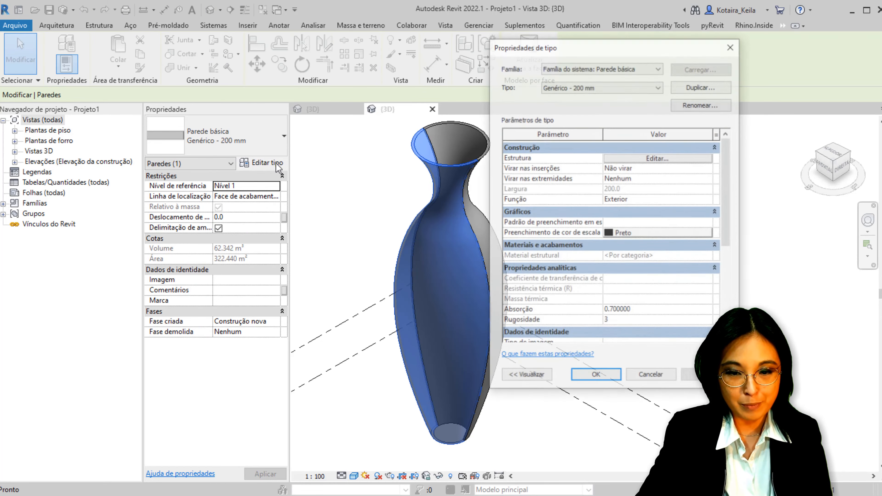
left_click(648, 157)
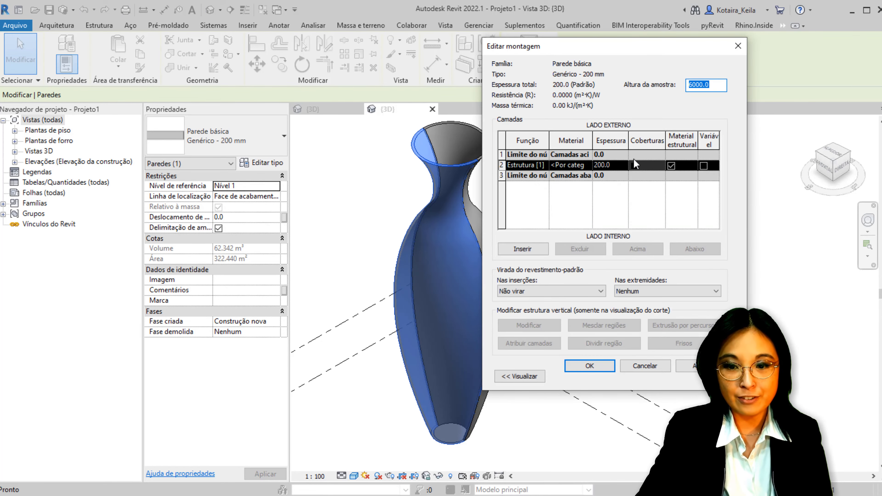
left_click(575, 165)
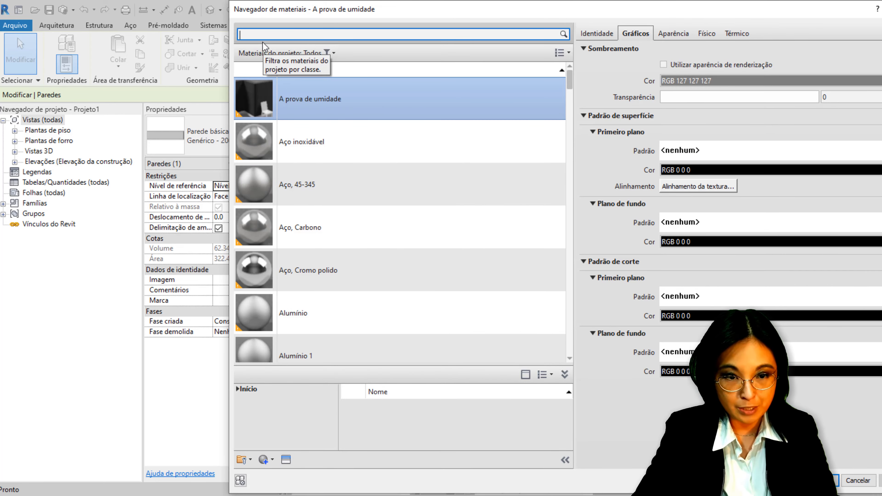
type("p")
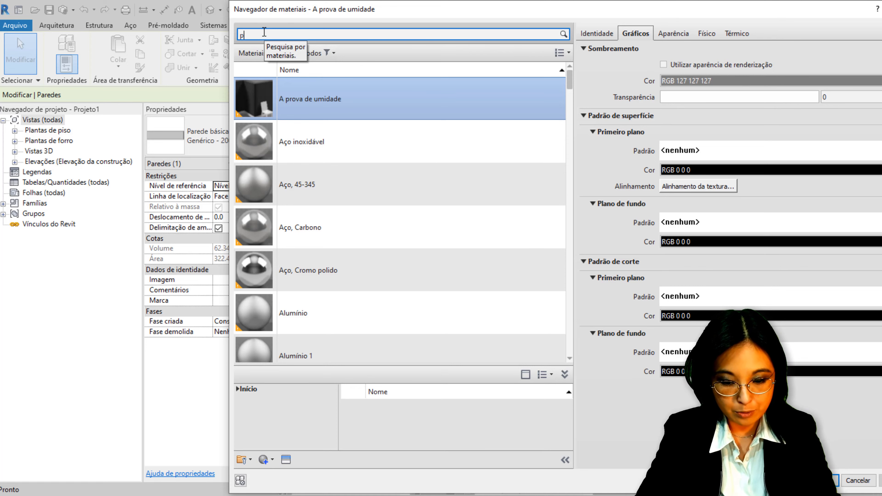
type("int")
left_click(323, 192)
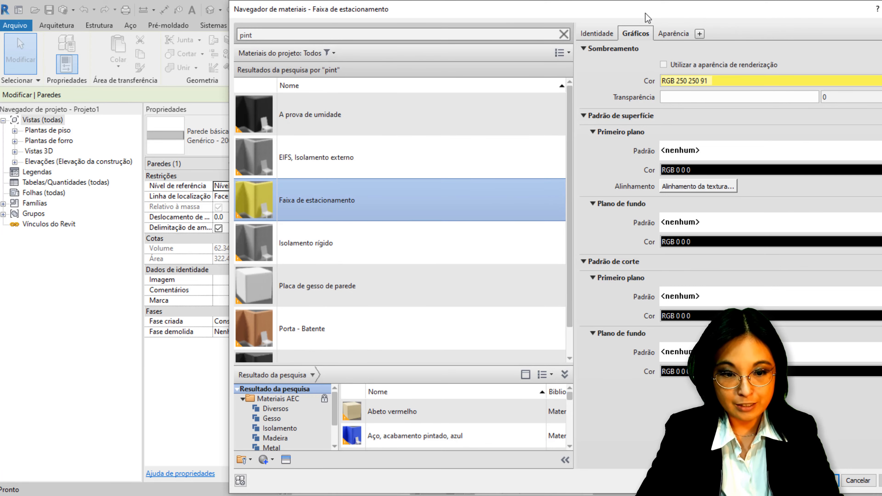
left_click_drag(646, 17, 377, 18)
left_click(566, 490)
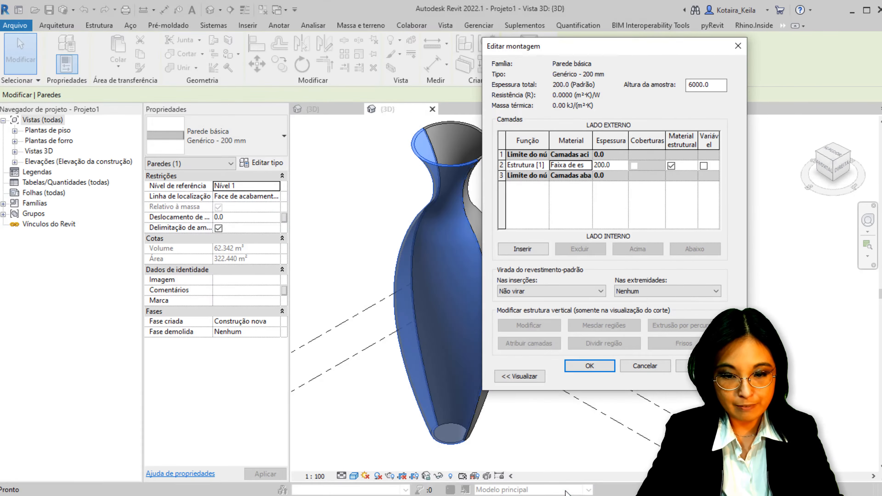
left_click(589, 366)
left_click(589, 365)
left_click(538, 246)
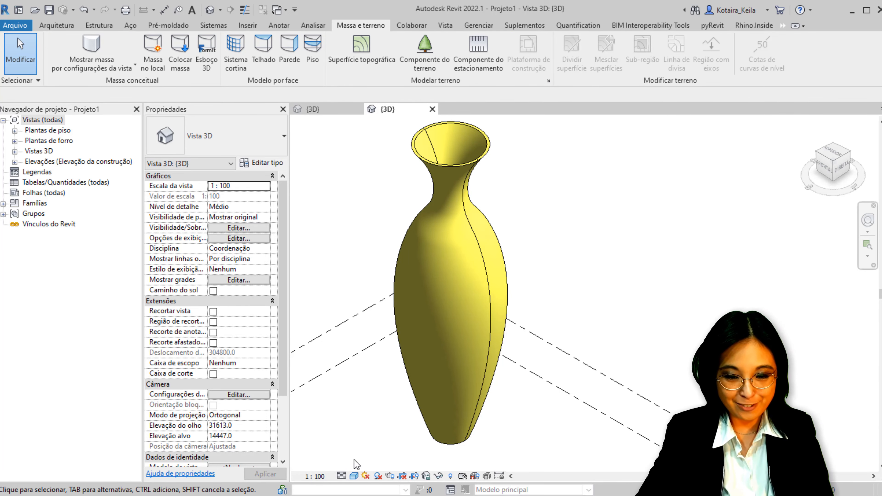
Try the Linha oculta visual style, and set the 3D view's visual style to Realista
left_click(354, 476)
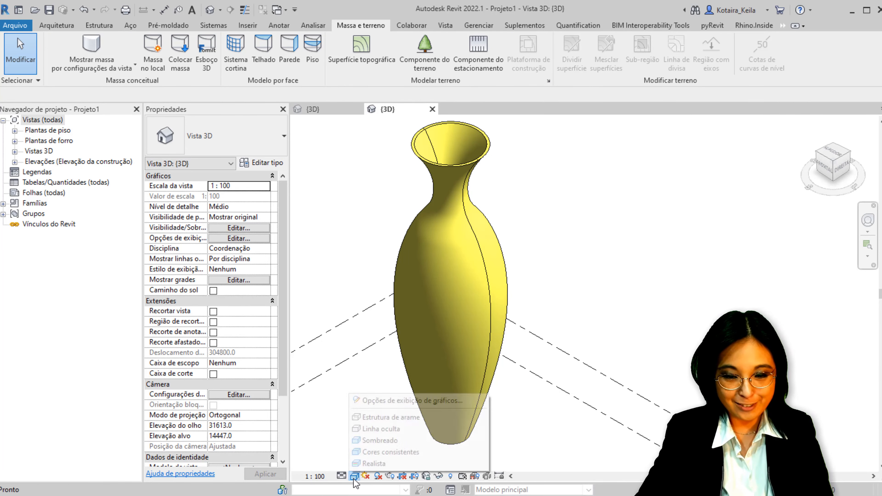
left_click(397, 431)
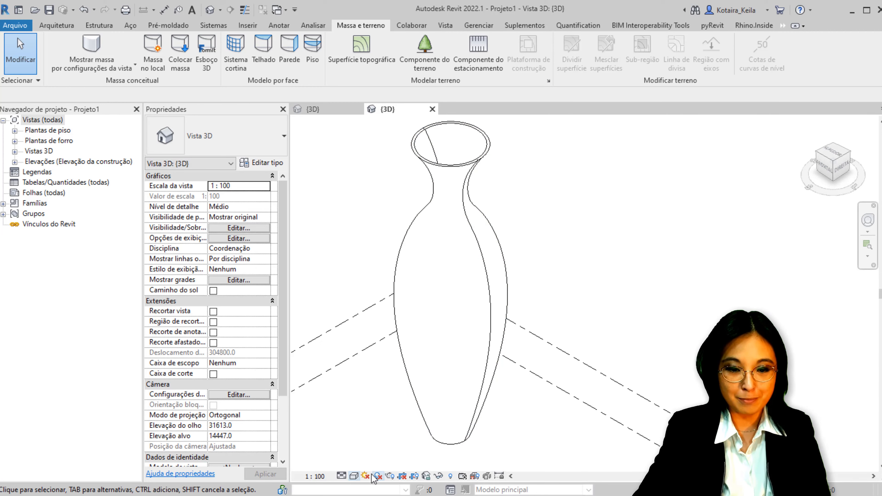
left_click(356, 475)
left_click(365, 467)
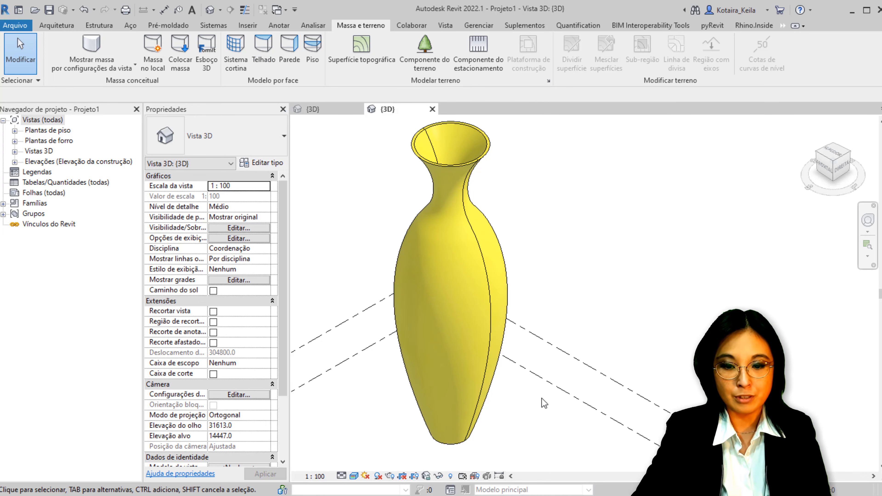
Turn on the display of mass forms and floors in the project, and switch to the mass family's 3D view
middle_click_drag(560, 366, 717, 290)
key("ctrl")
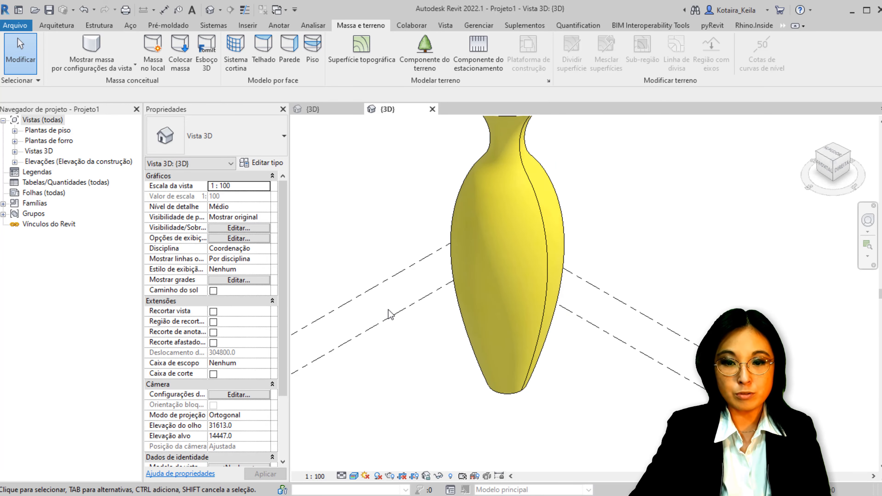
middle_click_drag(388, 311, 358, 407, "shift")
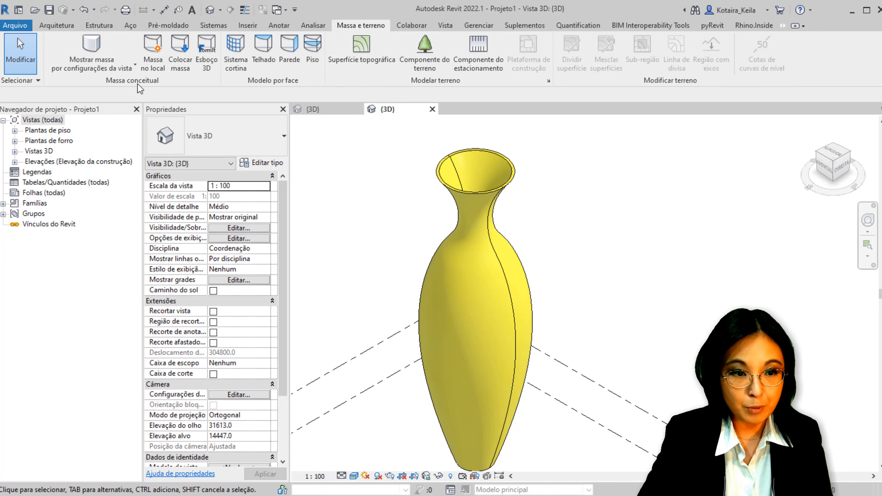
left_click(115, 68)
left_click(101, 109)
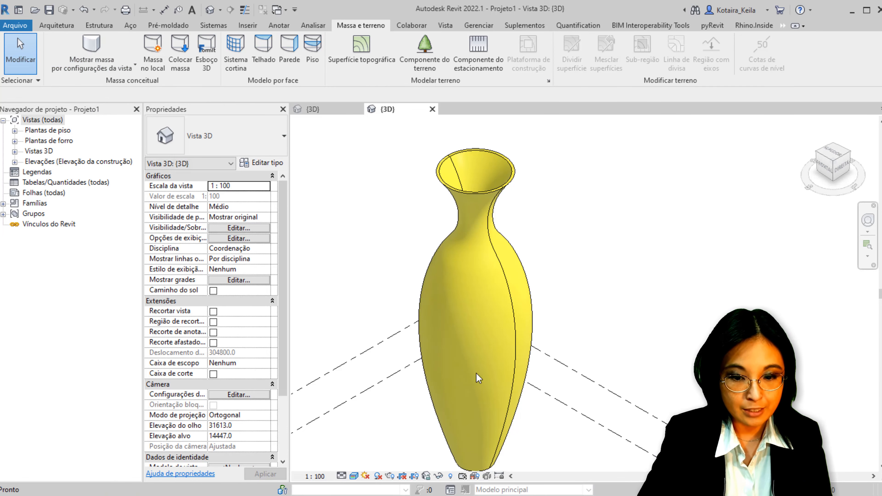
scroll(475, 373, "down", 1)
middle_click_drag(481, 380, 468, 327)
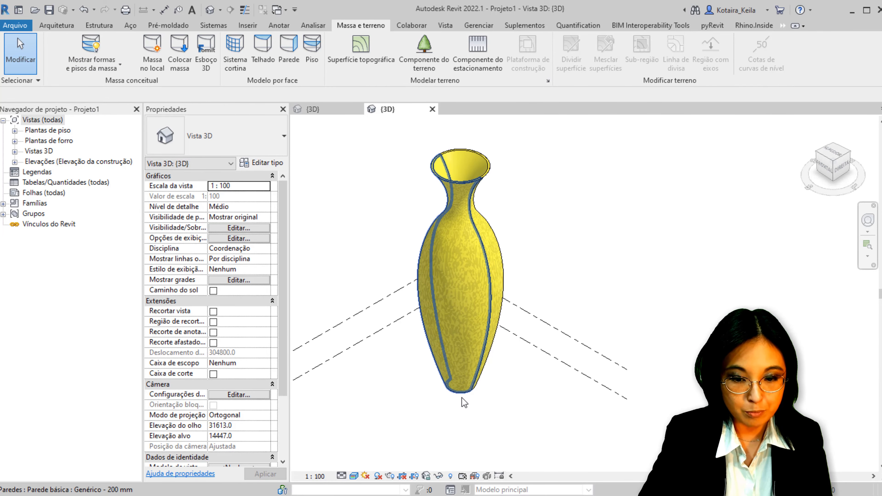
left_click(321, 109)
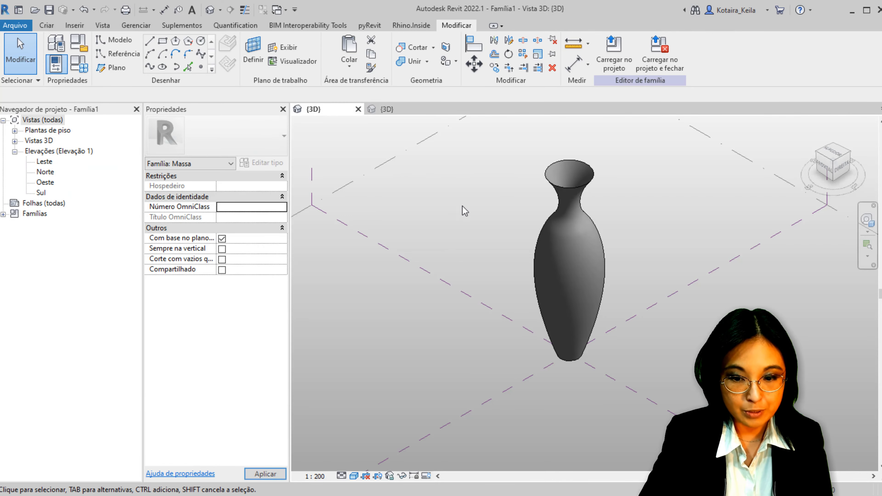
Return to the project's 3D view and temporarily hide both Genérico - 200 mm walls that form the vase
left_click(387, 110)
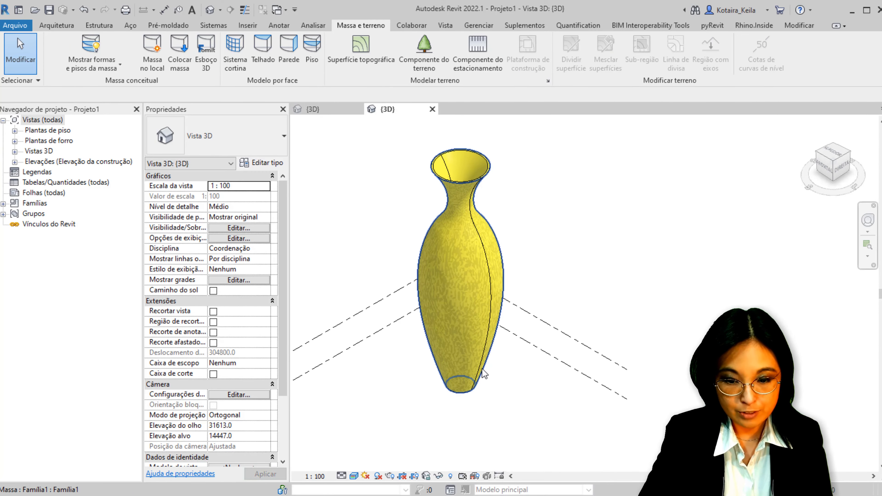
left_click(487, 378)
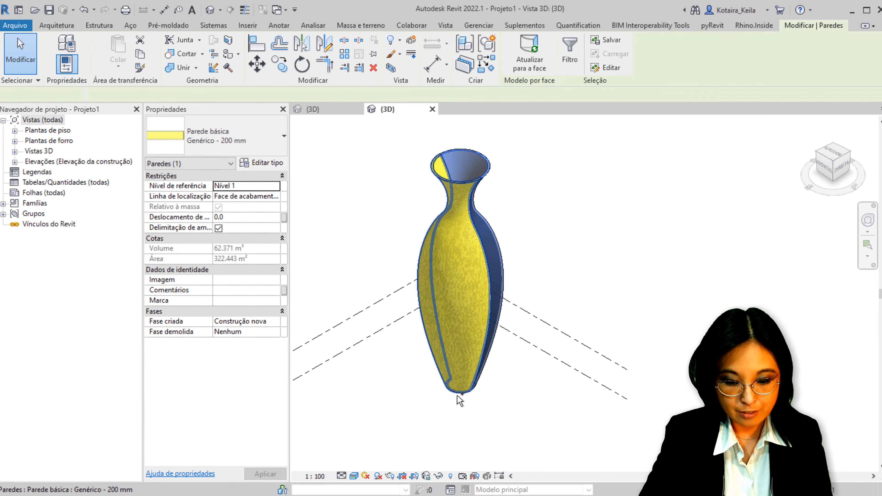
left_click(458, 398, "ctrl")
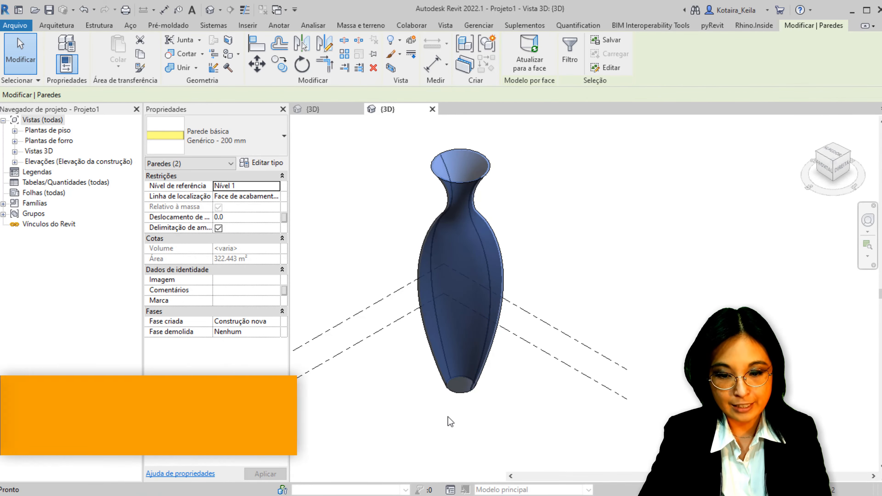
key("h")
key("h")
Move the vase mass clear of the walls' location, and reset the temporary hide so the walls are shown beside it
left_click(430, 243)
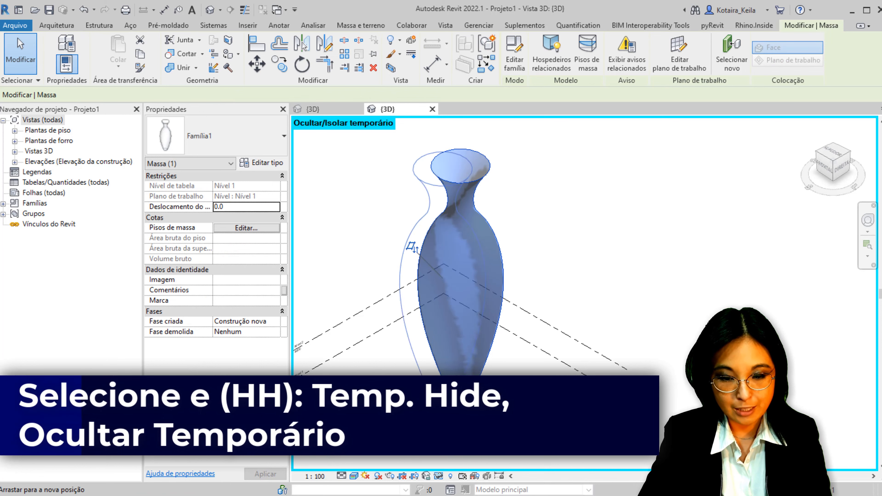
left_click_drag(430, 243, 324, 268)
key("Escape")
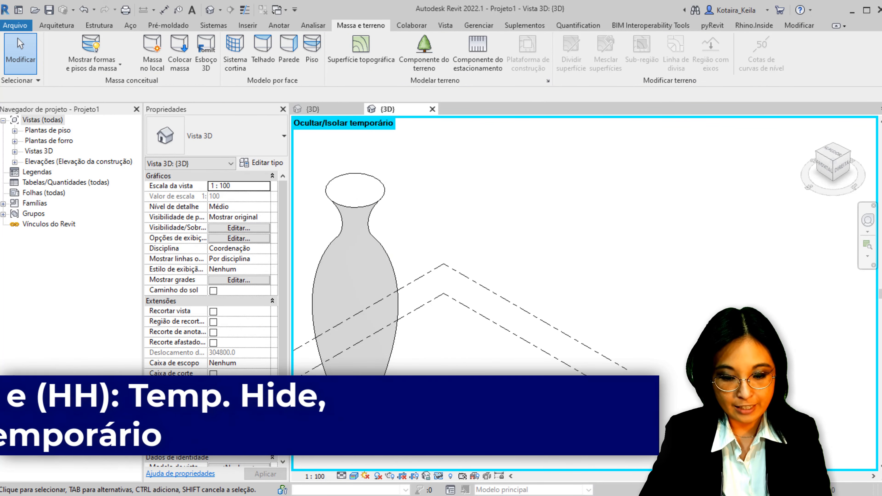
key("h")
key("r")
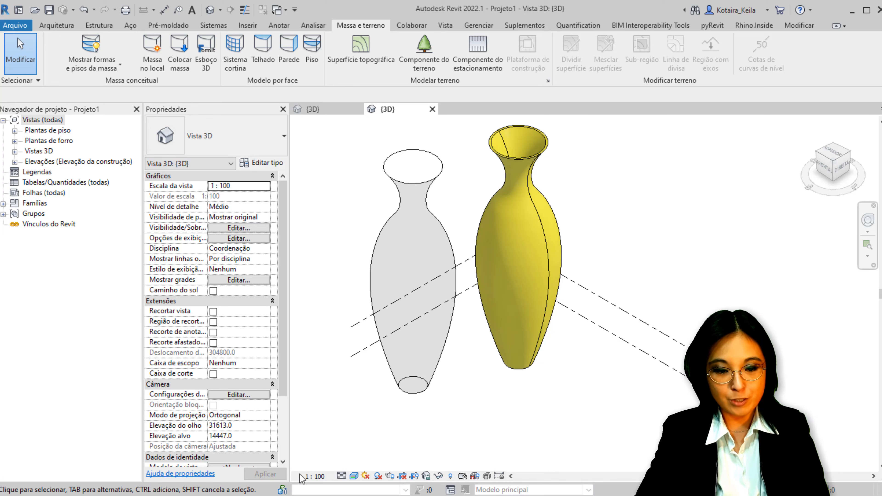
Switch to Dynamo and look over the 06 - Loft by Circles.dyn graph, from its coordinate inputs to its title notes
left_click(375, 451)
scroll(375, 290, "down", 5)
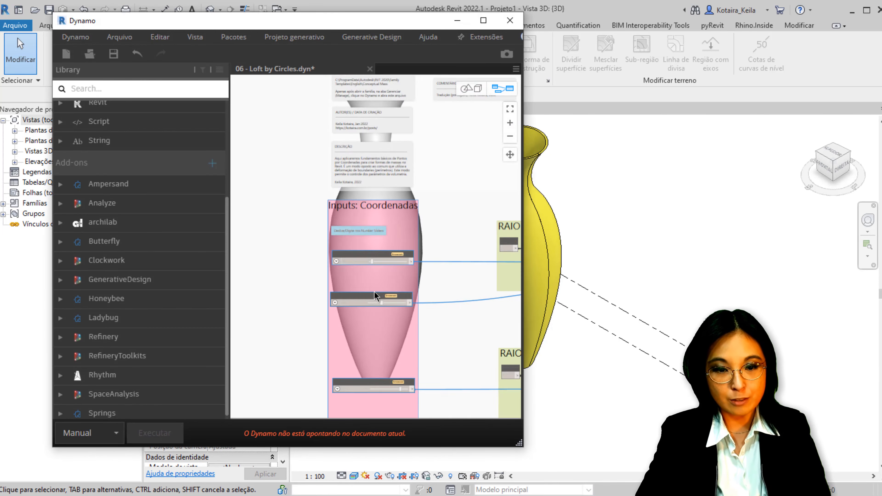
scroll(399, 125, "up", 6)
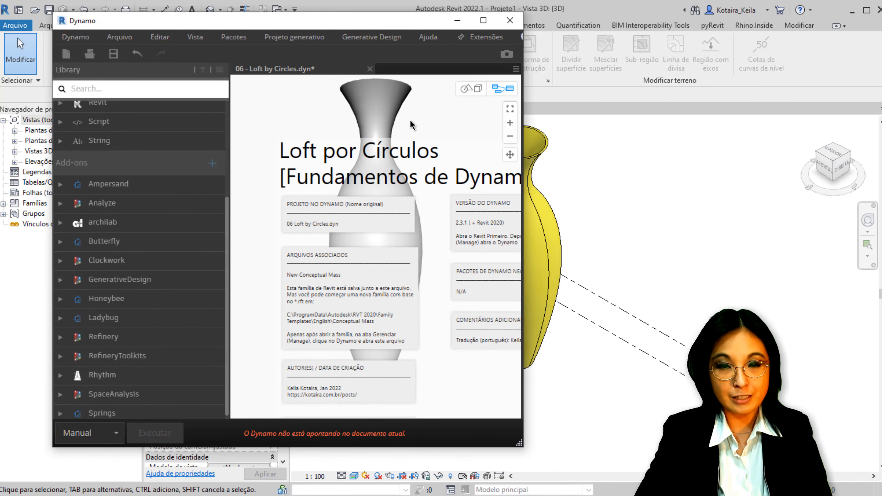